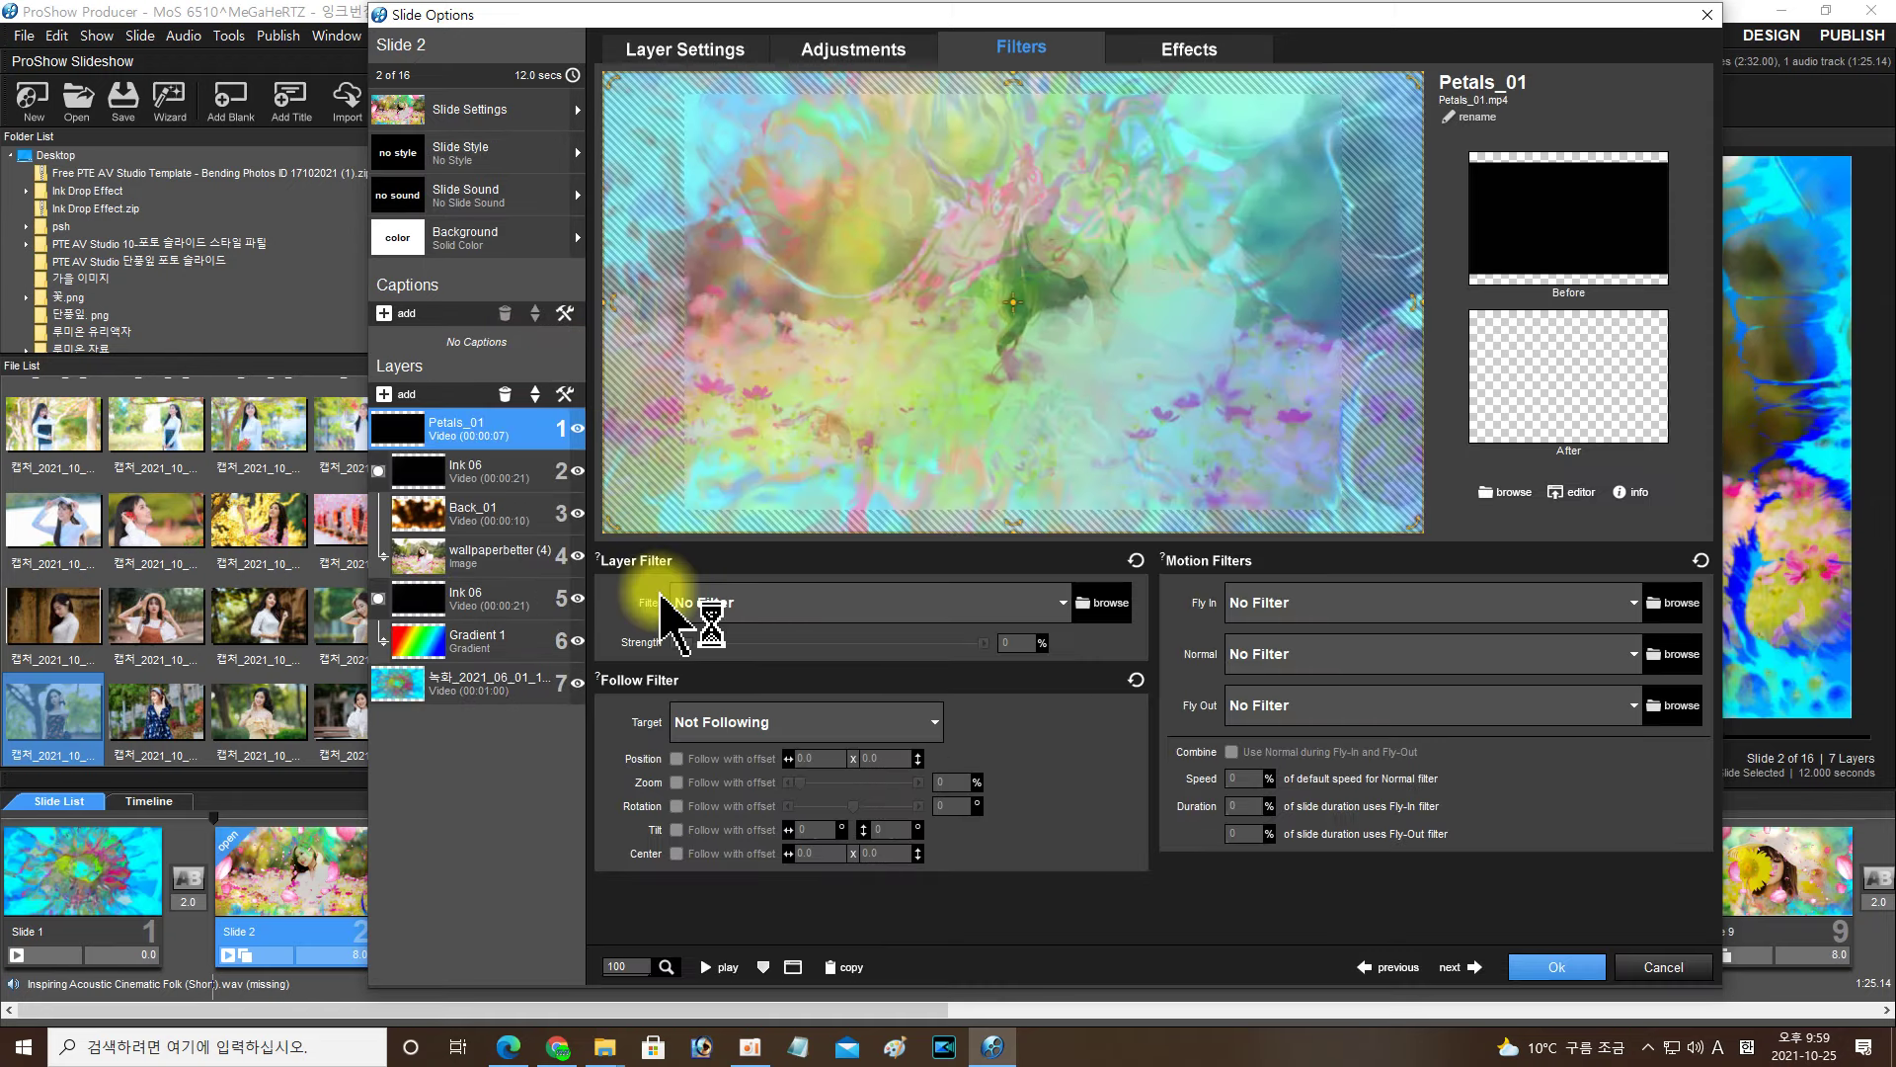
{"action": "left_click", "coordinate": [743, 1051]}
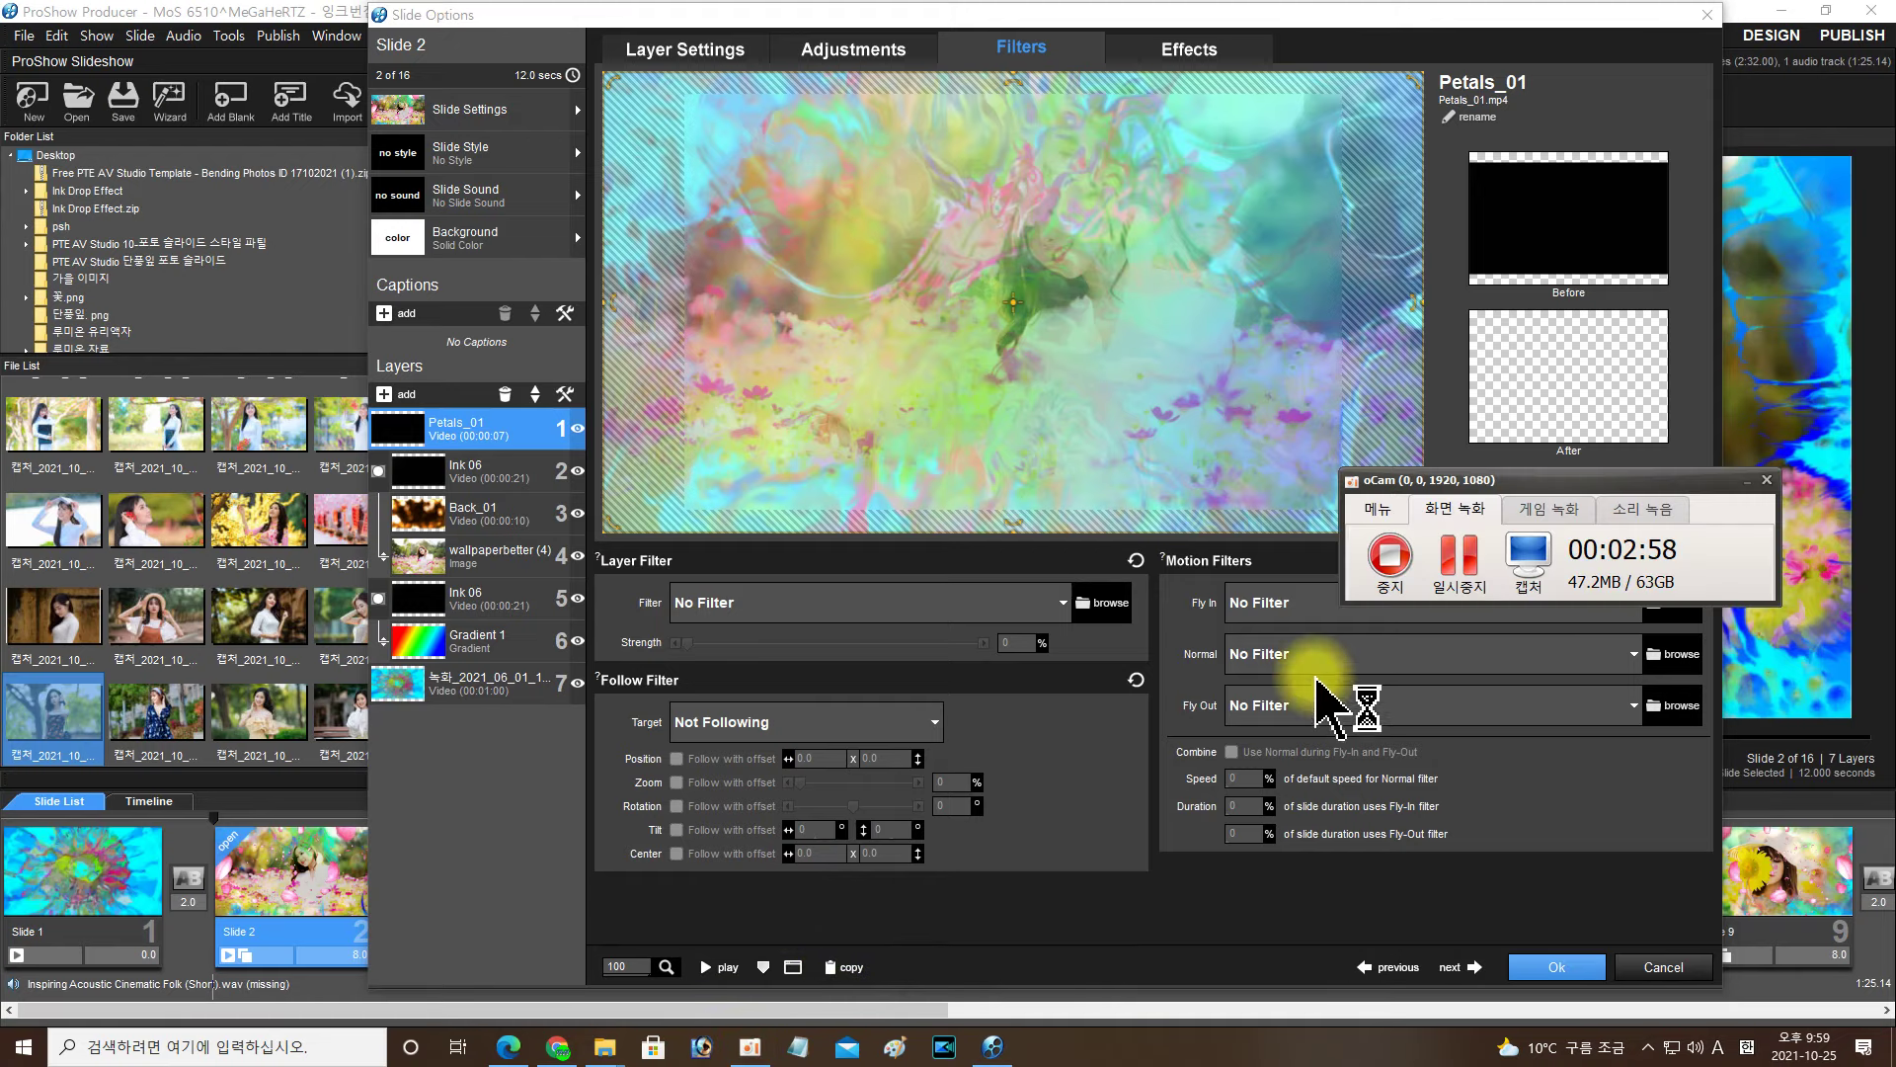
{"action": "left_click", "coordinate": [1753, 488]}
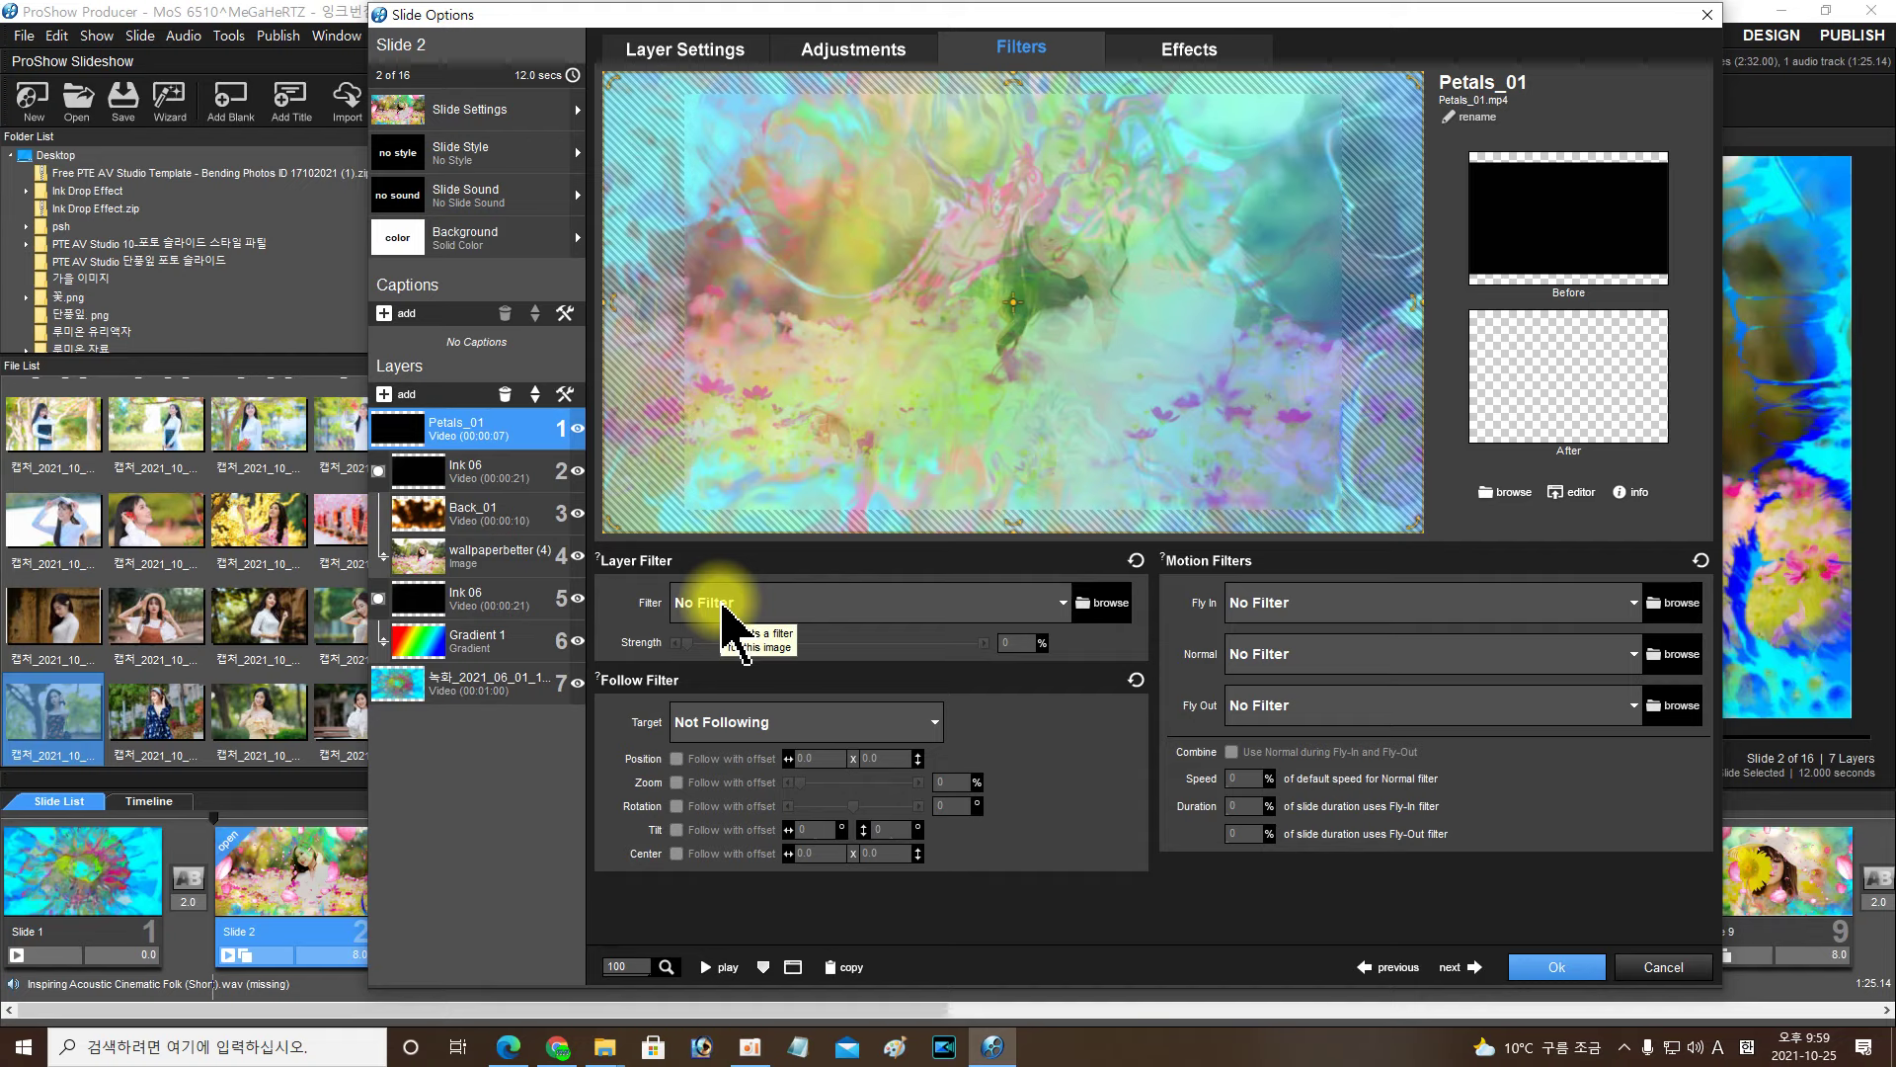
Step: Replace slide 2's layer 4 image with the autumn couple photo from the file list and preview the slide
{"action": "left_click_drag", "start_coordinate": [498, 22], "coordinate": [813, 20]}
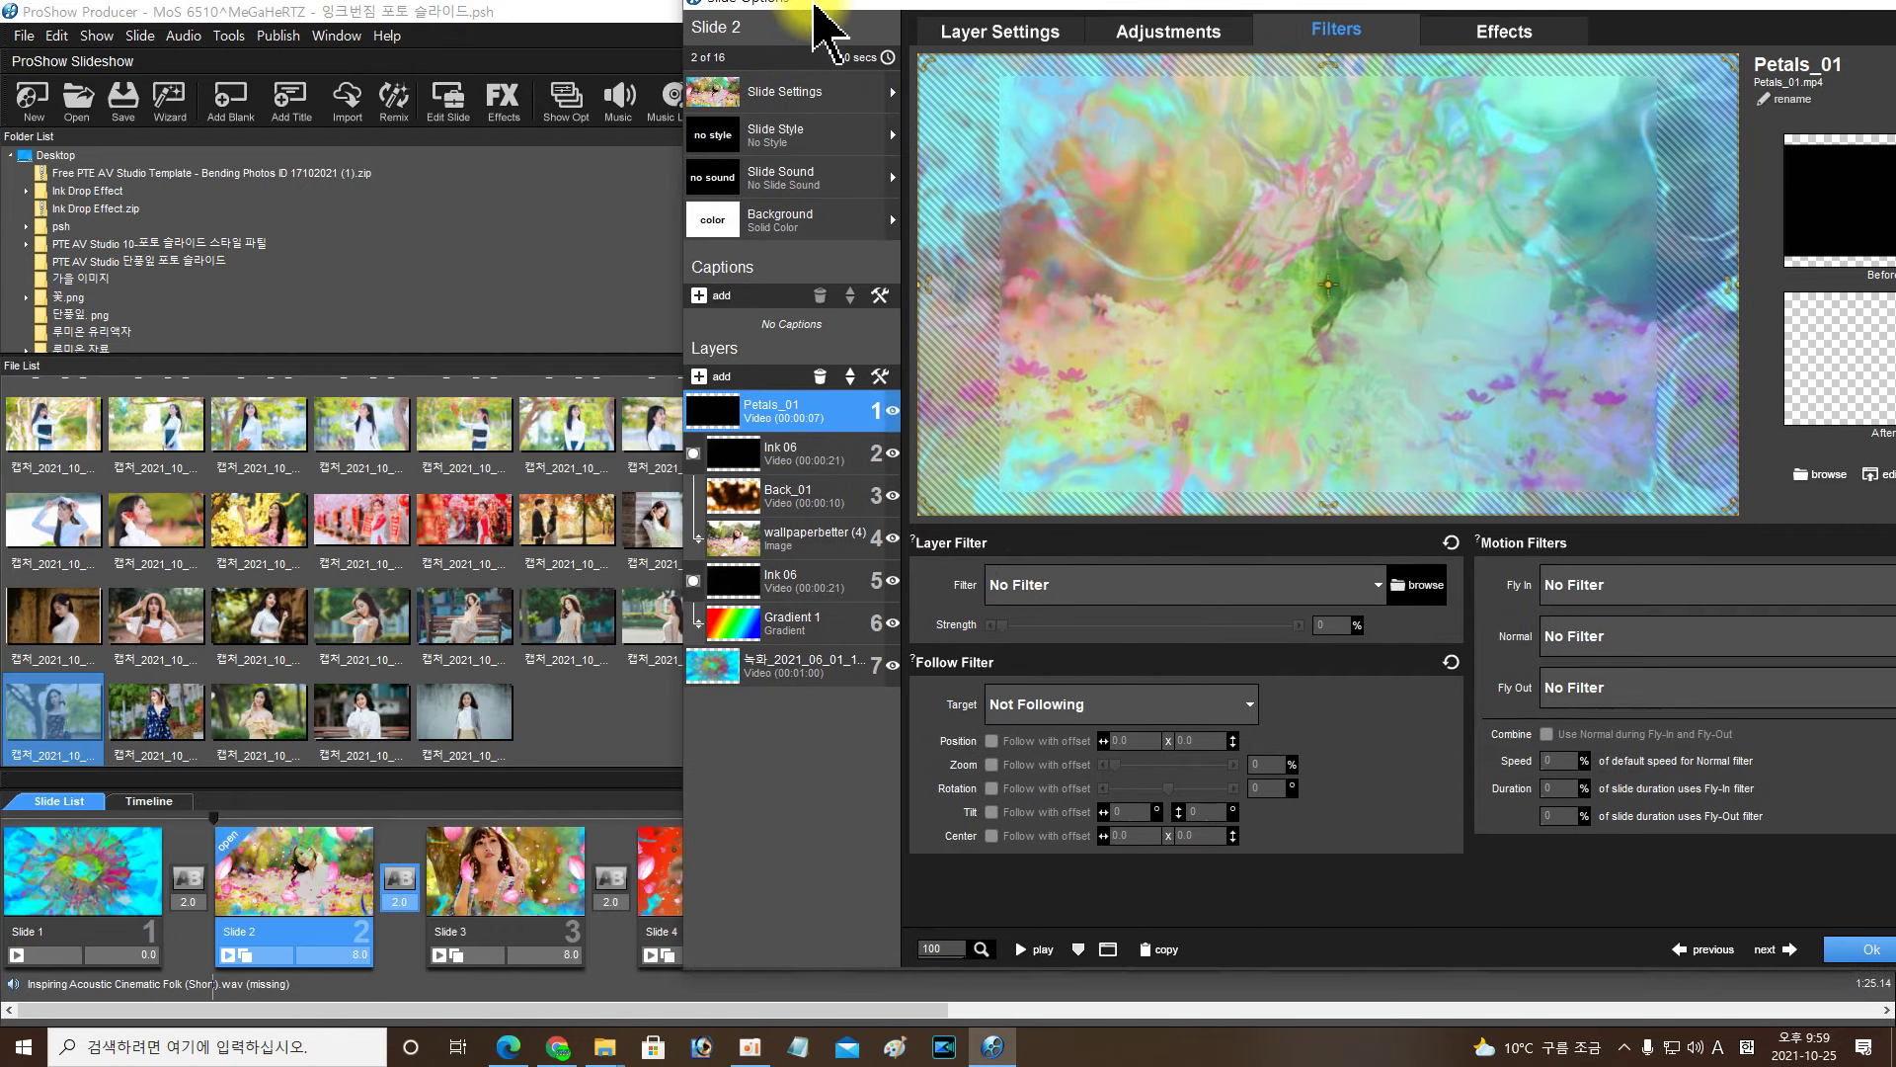
{"action": "left_click_drag", "start_coordinate": [576, 549], "coordinate": [731, 553]}
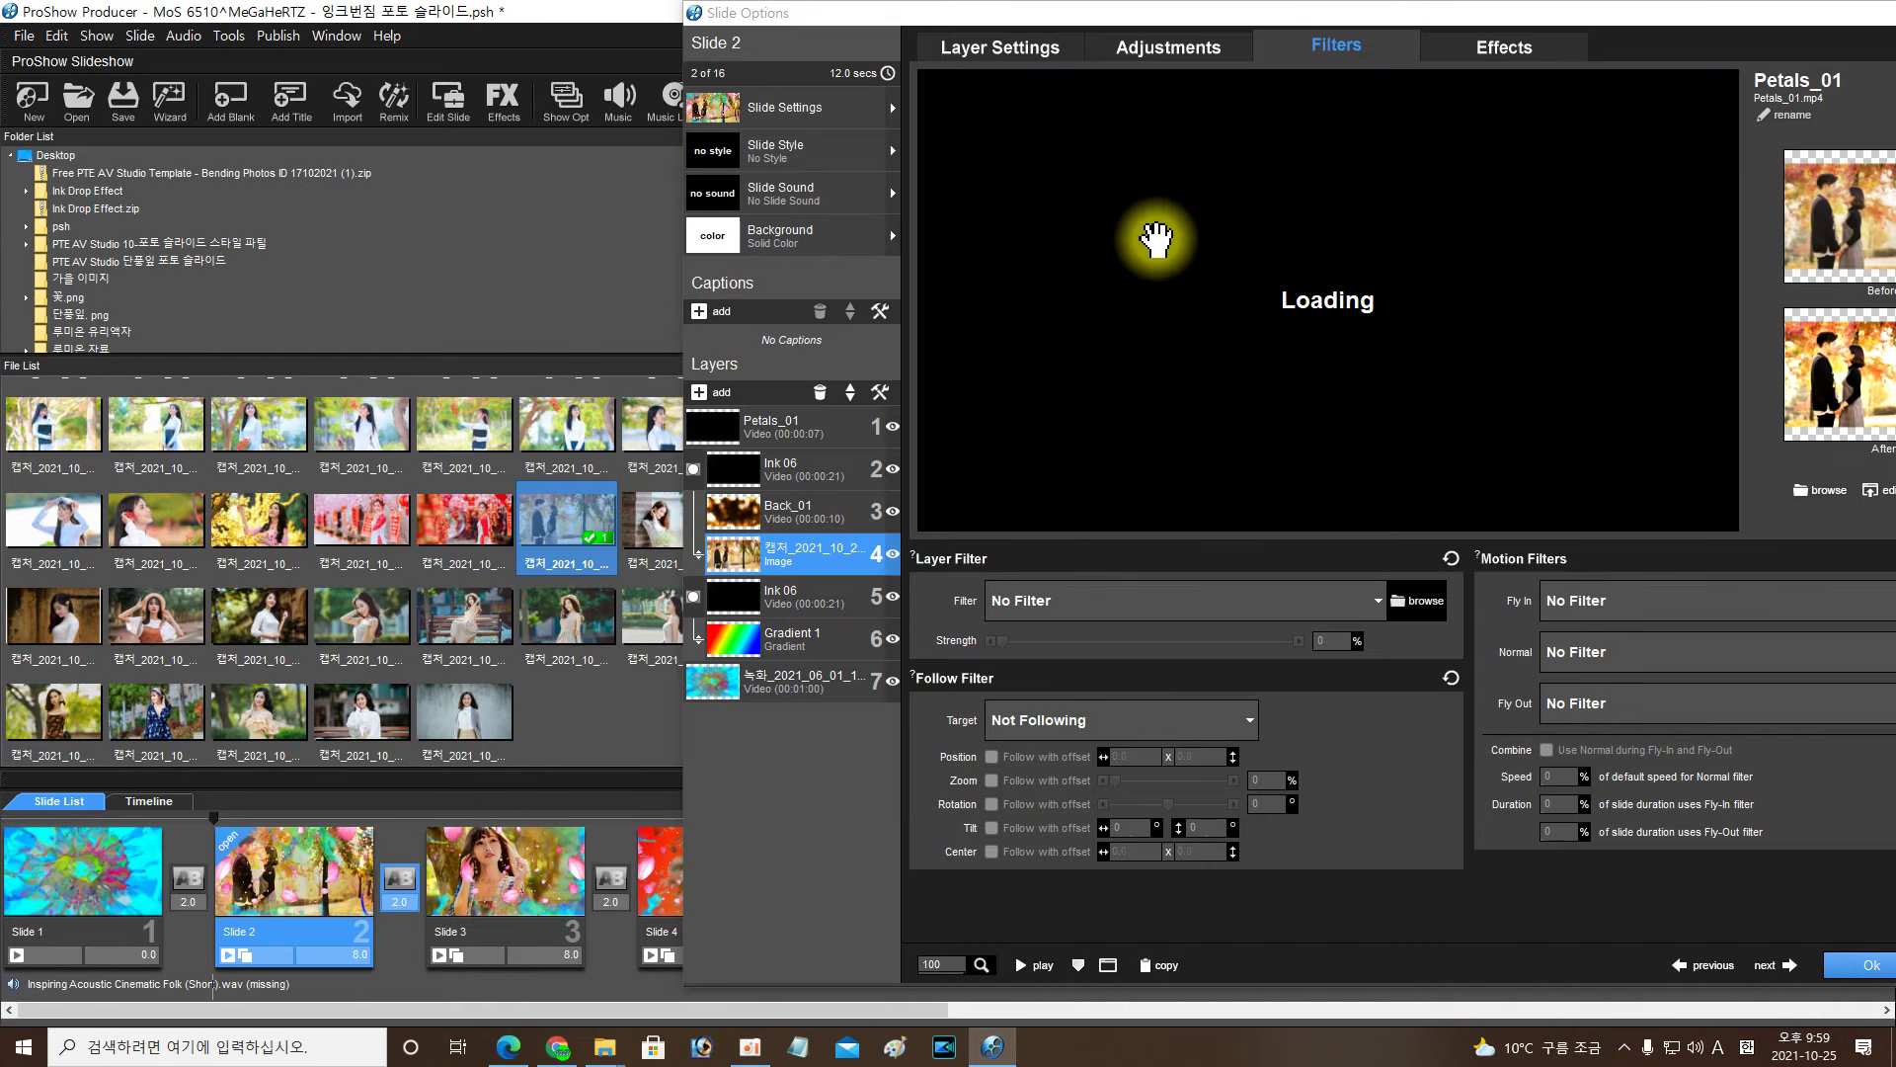
{"action": "left_click_drag", "start_coordinate": [1178, 9], "coordinate": [877, 20]}
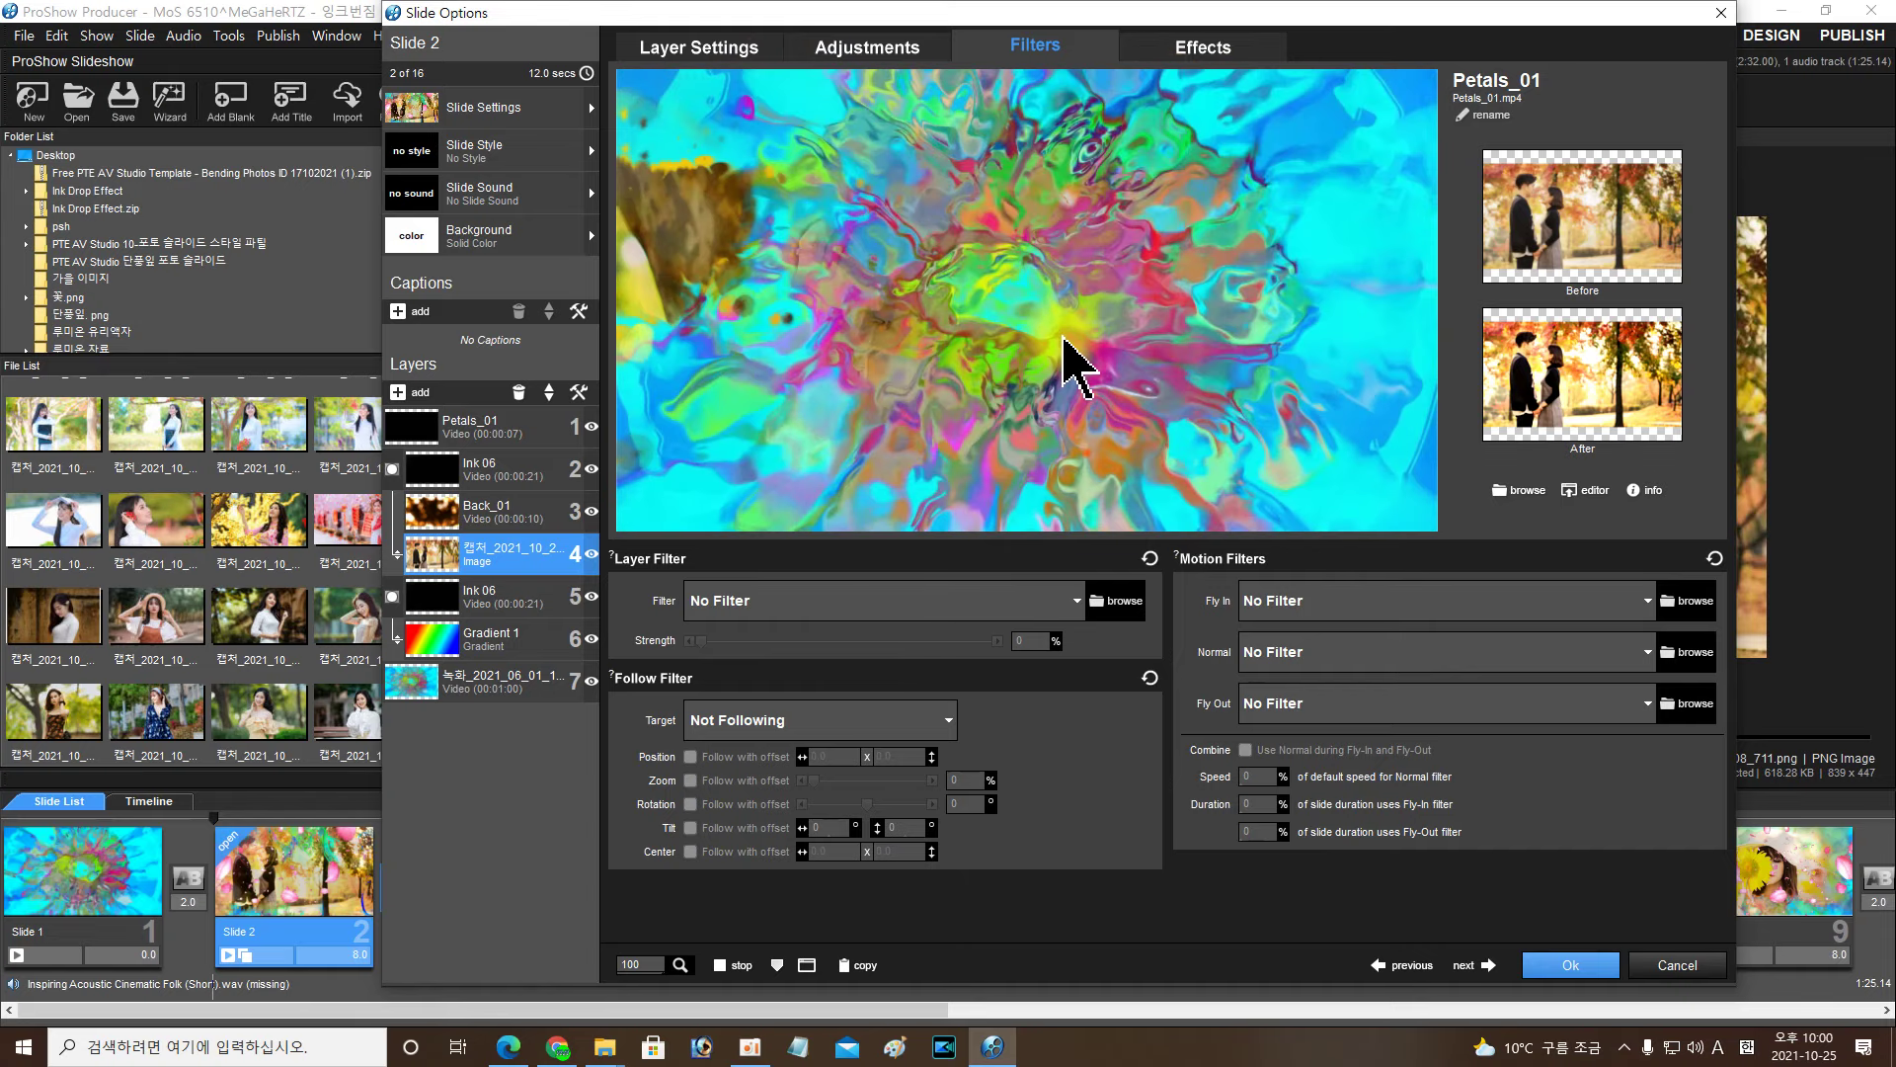
{"action": "left_click", "coordinate": [1061, 336]}
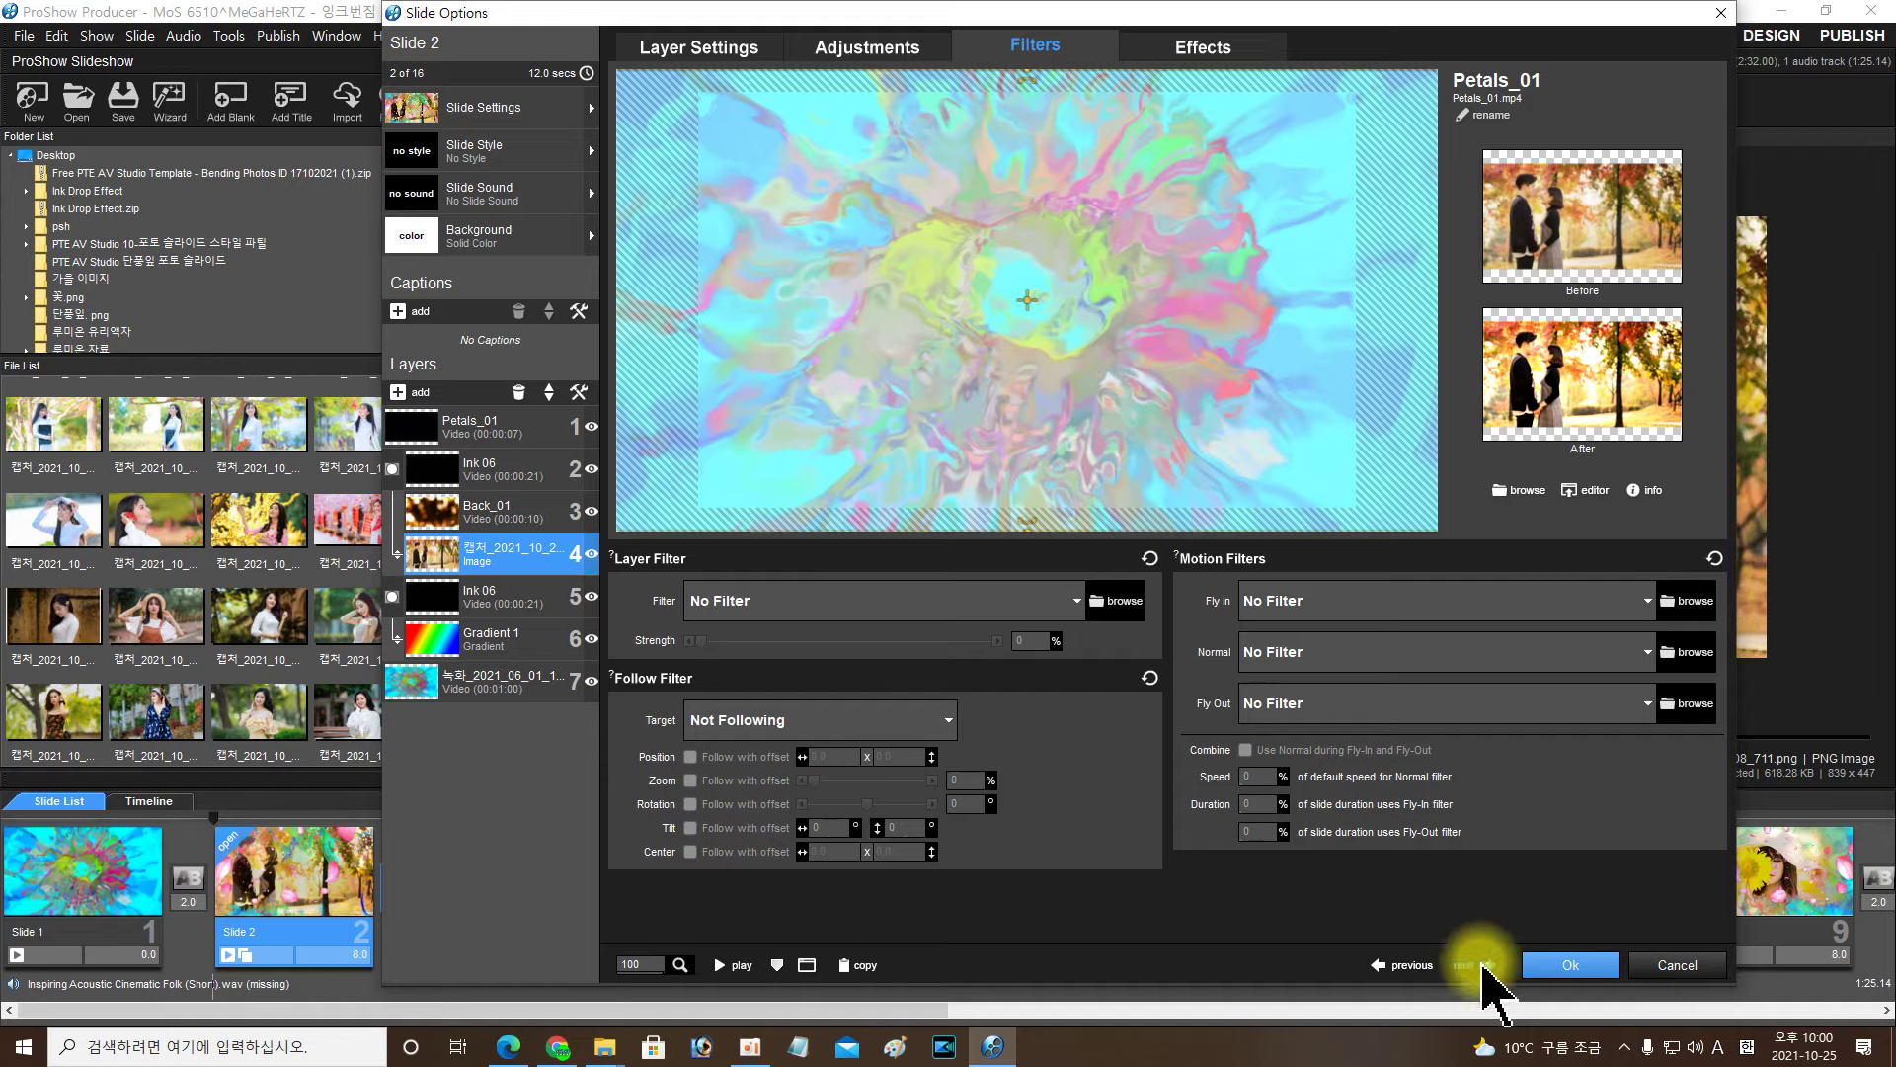
Step: Set the opacity of slide 2's Back_01 video layer to 30%
{"action": "left_click", "coordinate": [503, 510]}
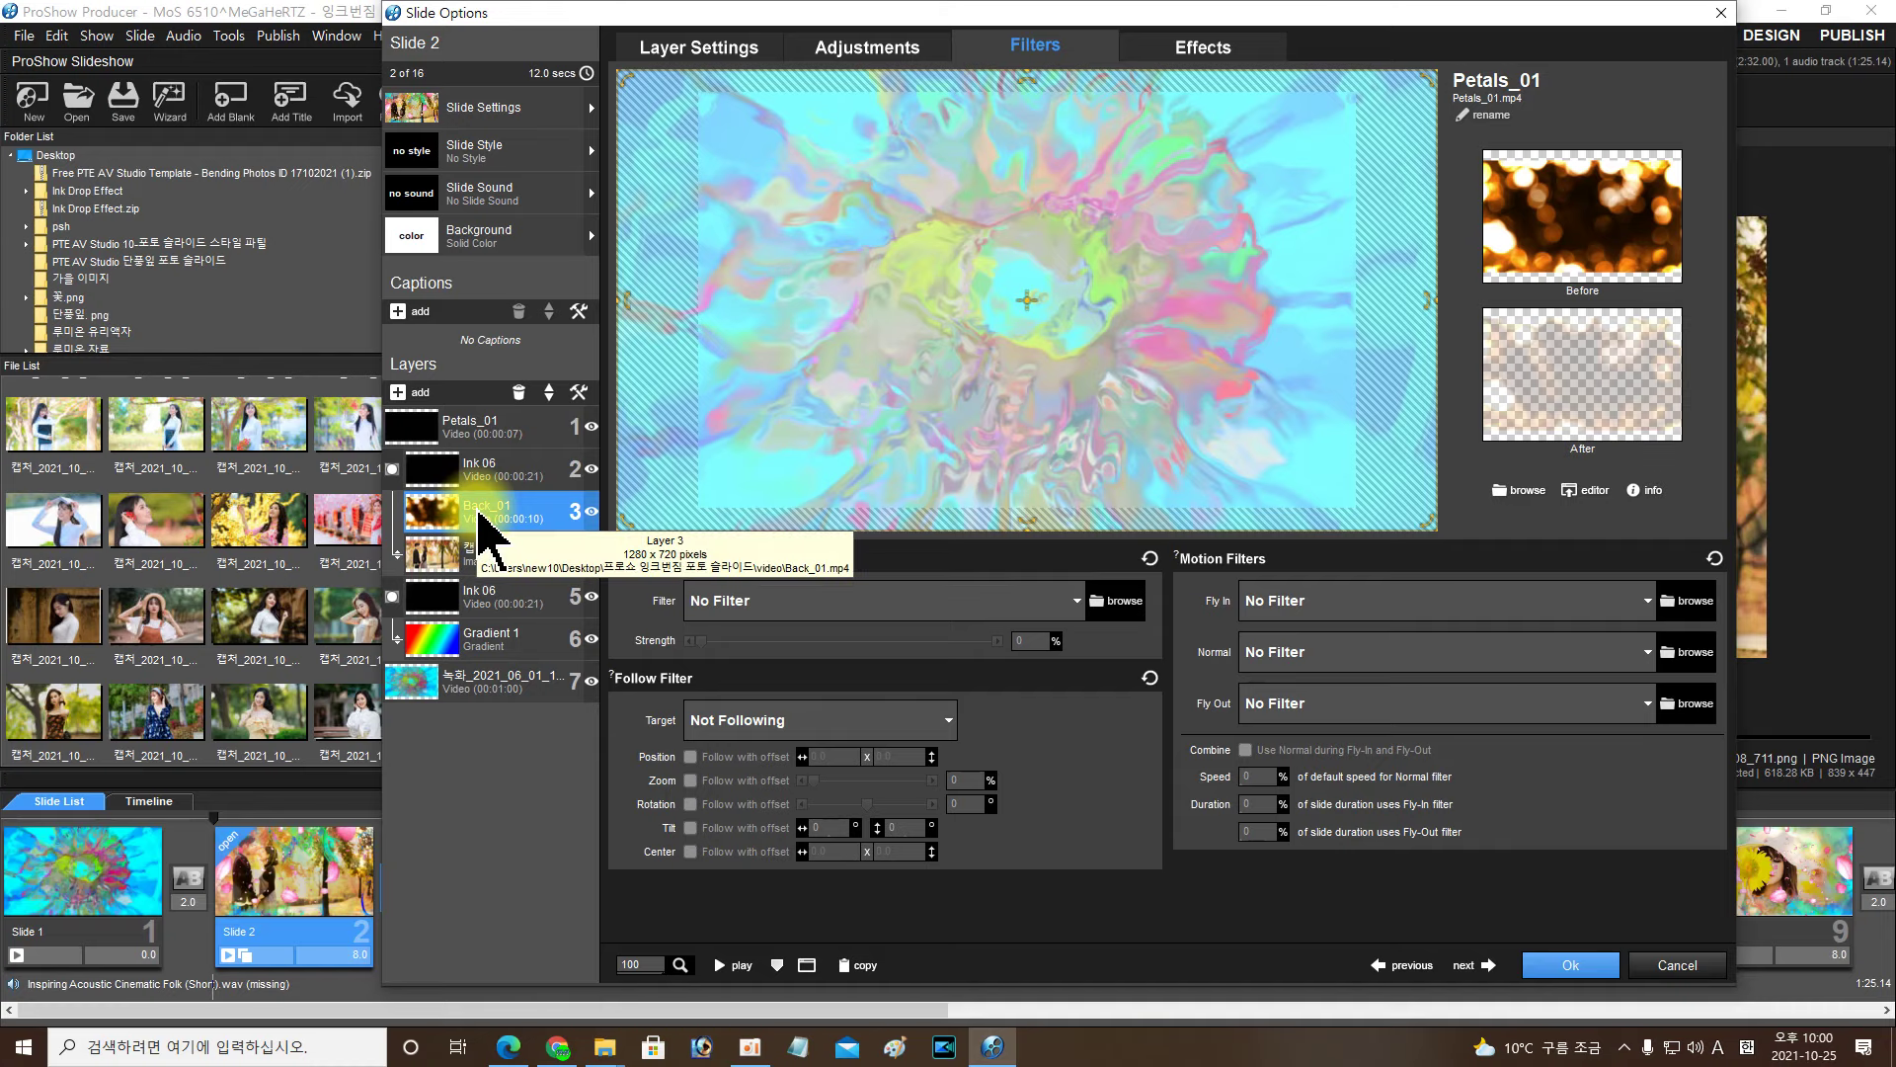
{"action": "left_click", "coordinate": [829, 49]}
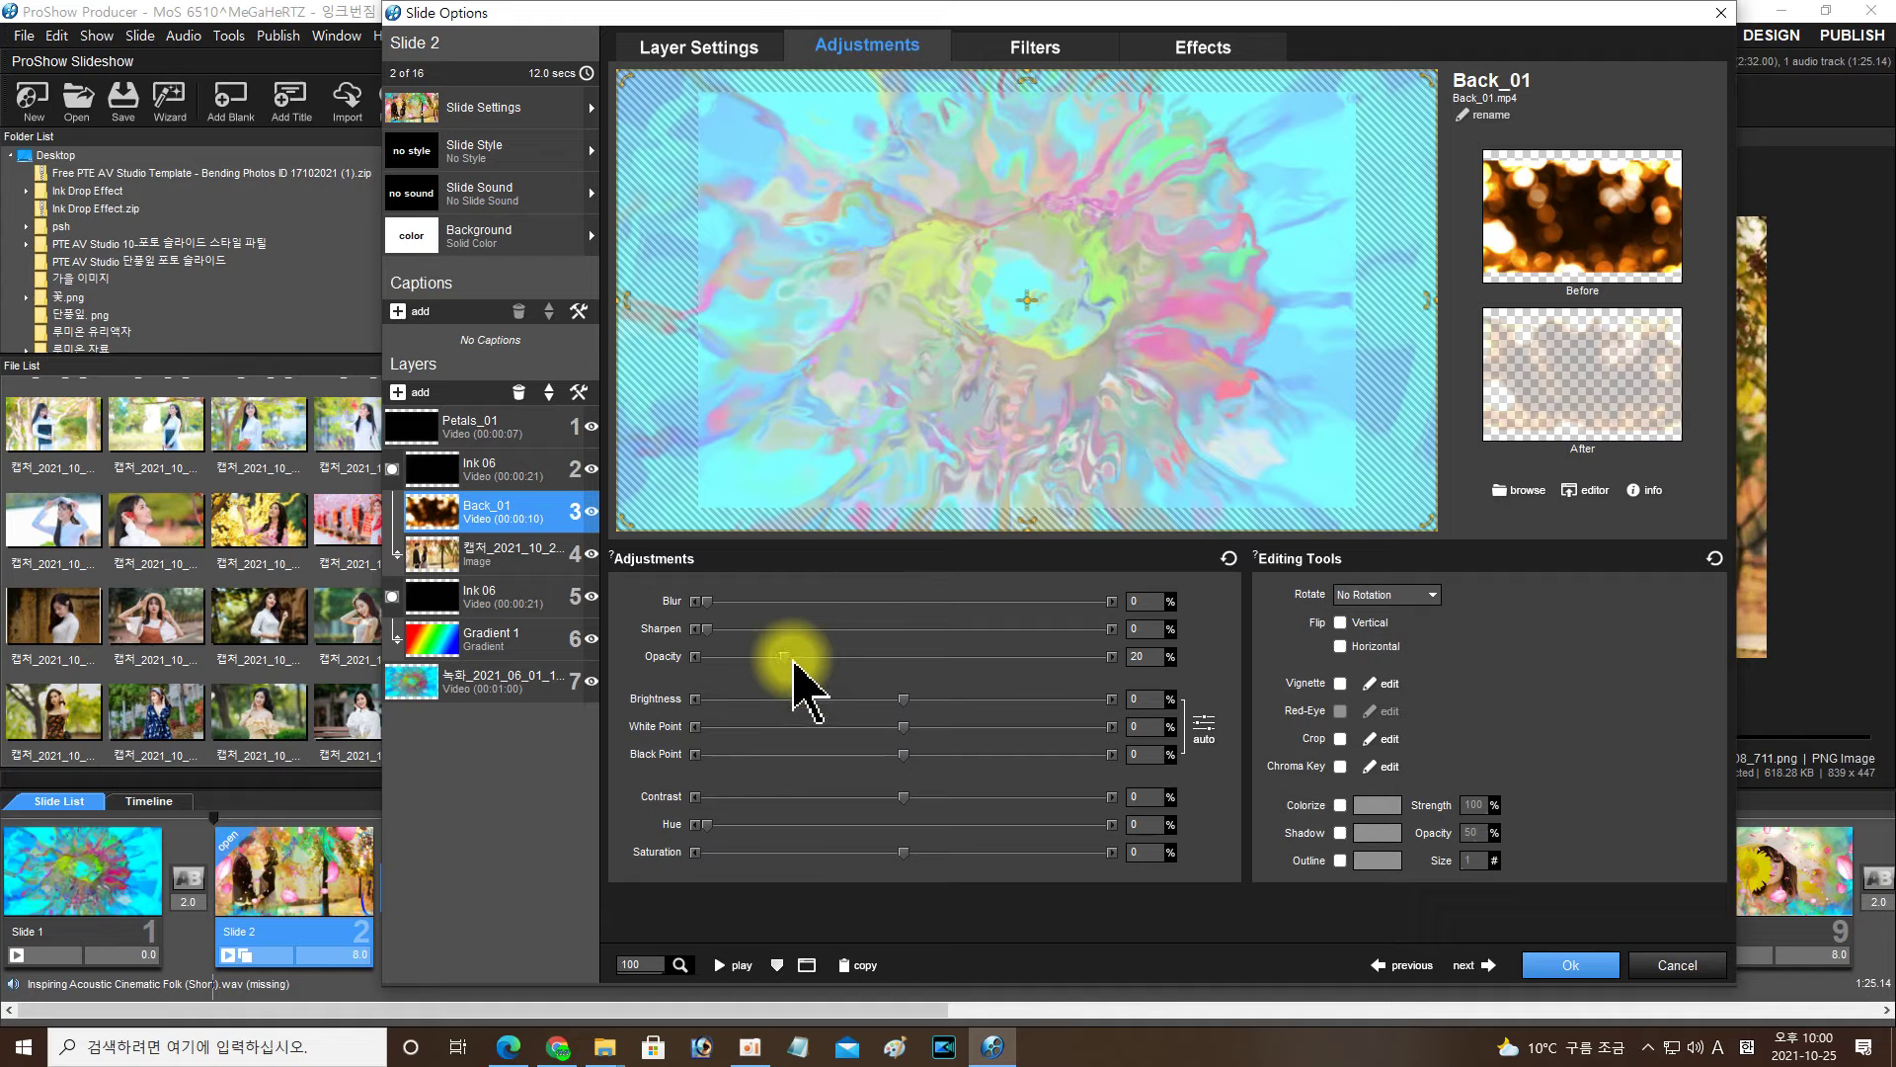
{"action": "left_click_drag", "start_coordinate": [795, 664], "coordinate": [830, 665]}
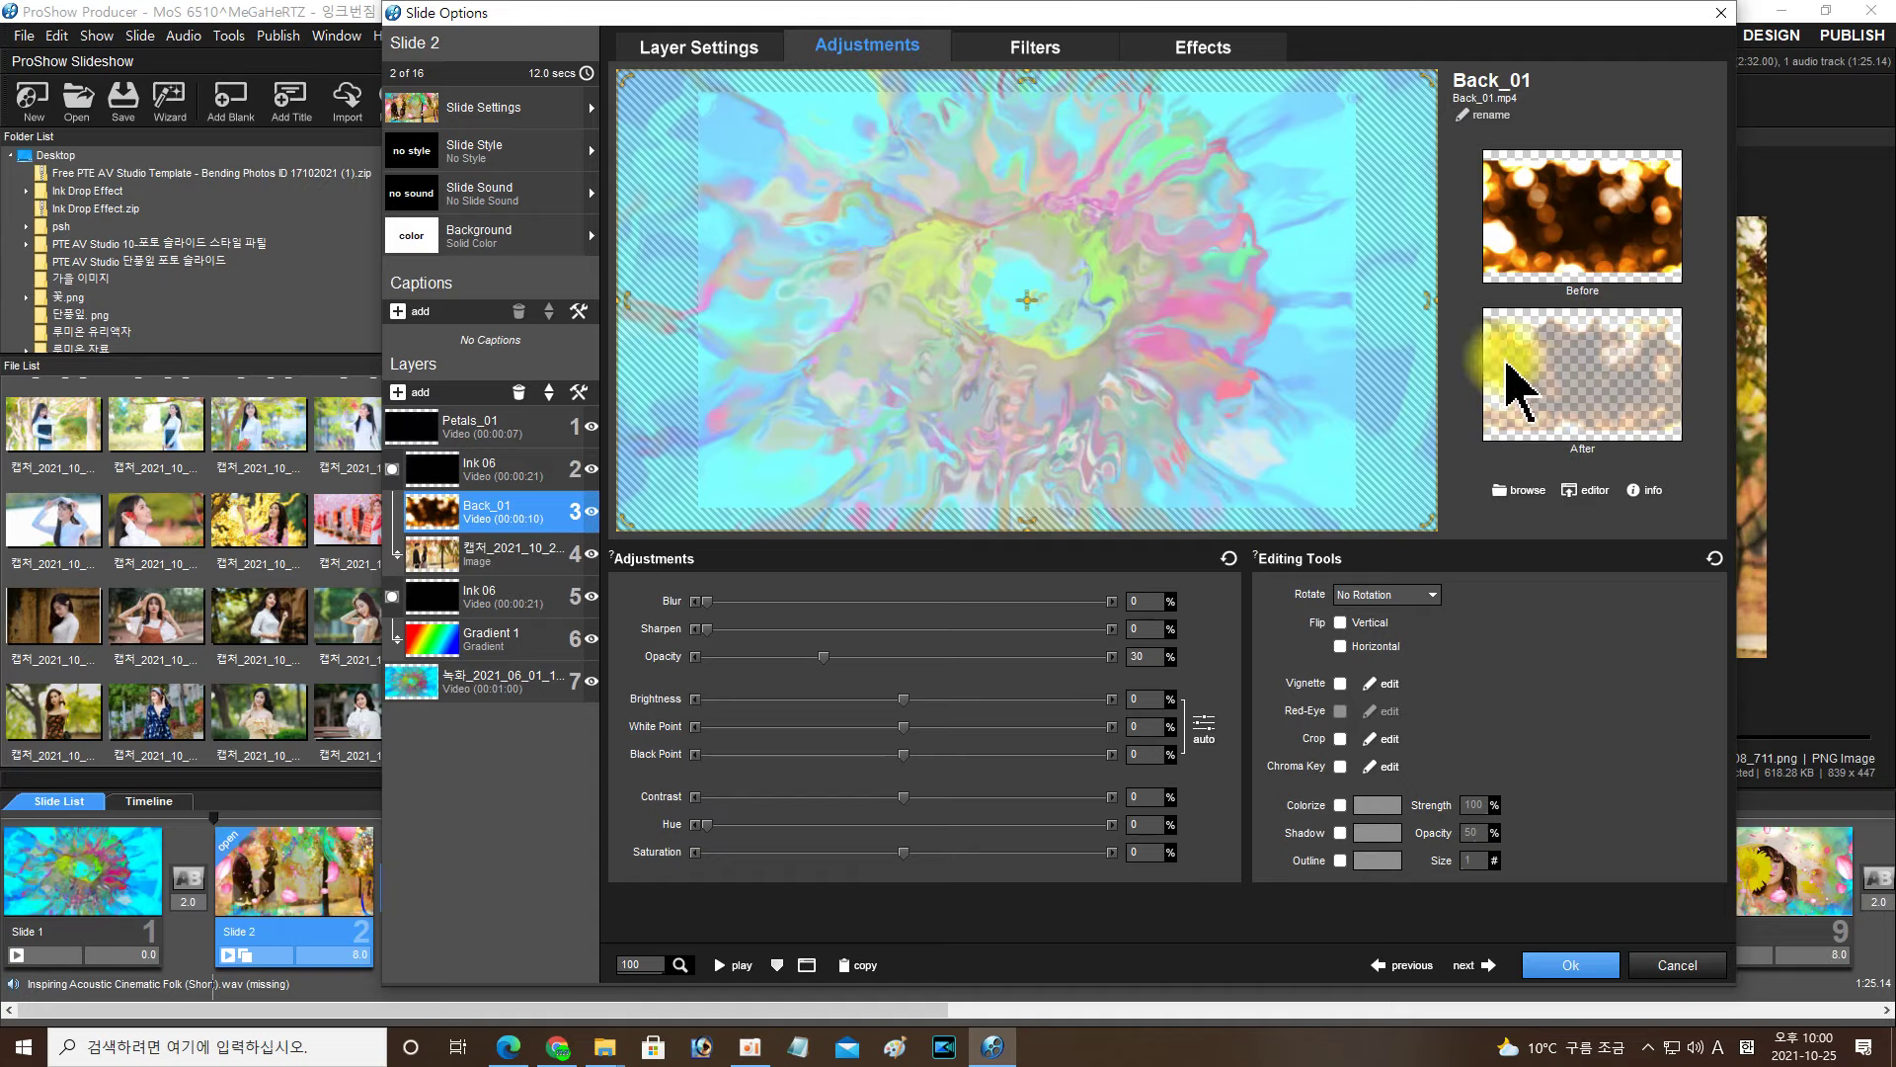
Step: Check the Back_01 layer's effects timeline and slide time, and apply the changes to slide 2
{"action": "left_click", "coordinate": [1151, 57]}
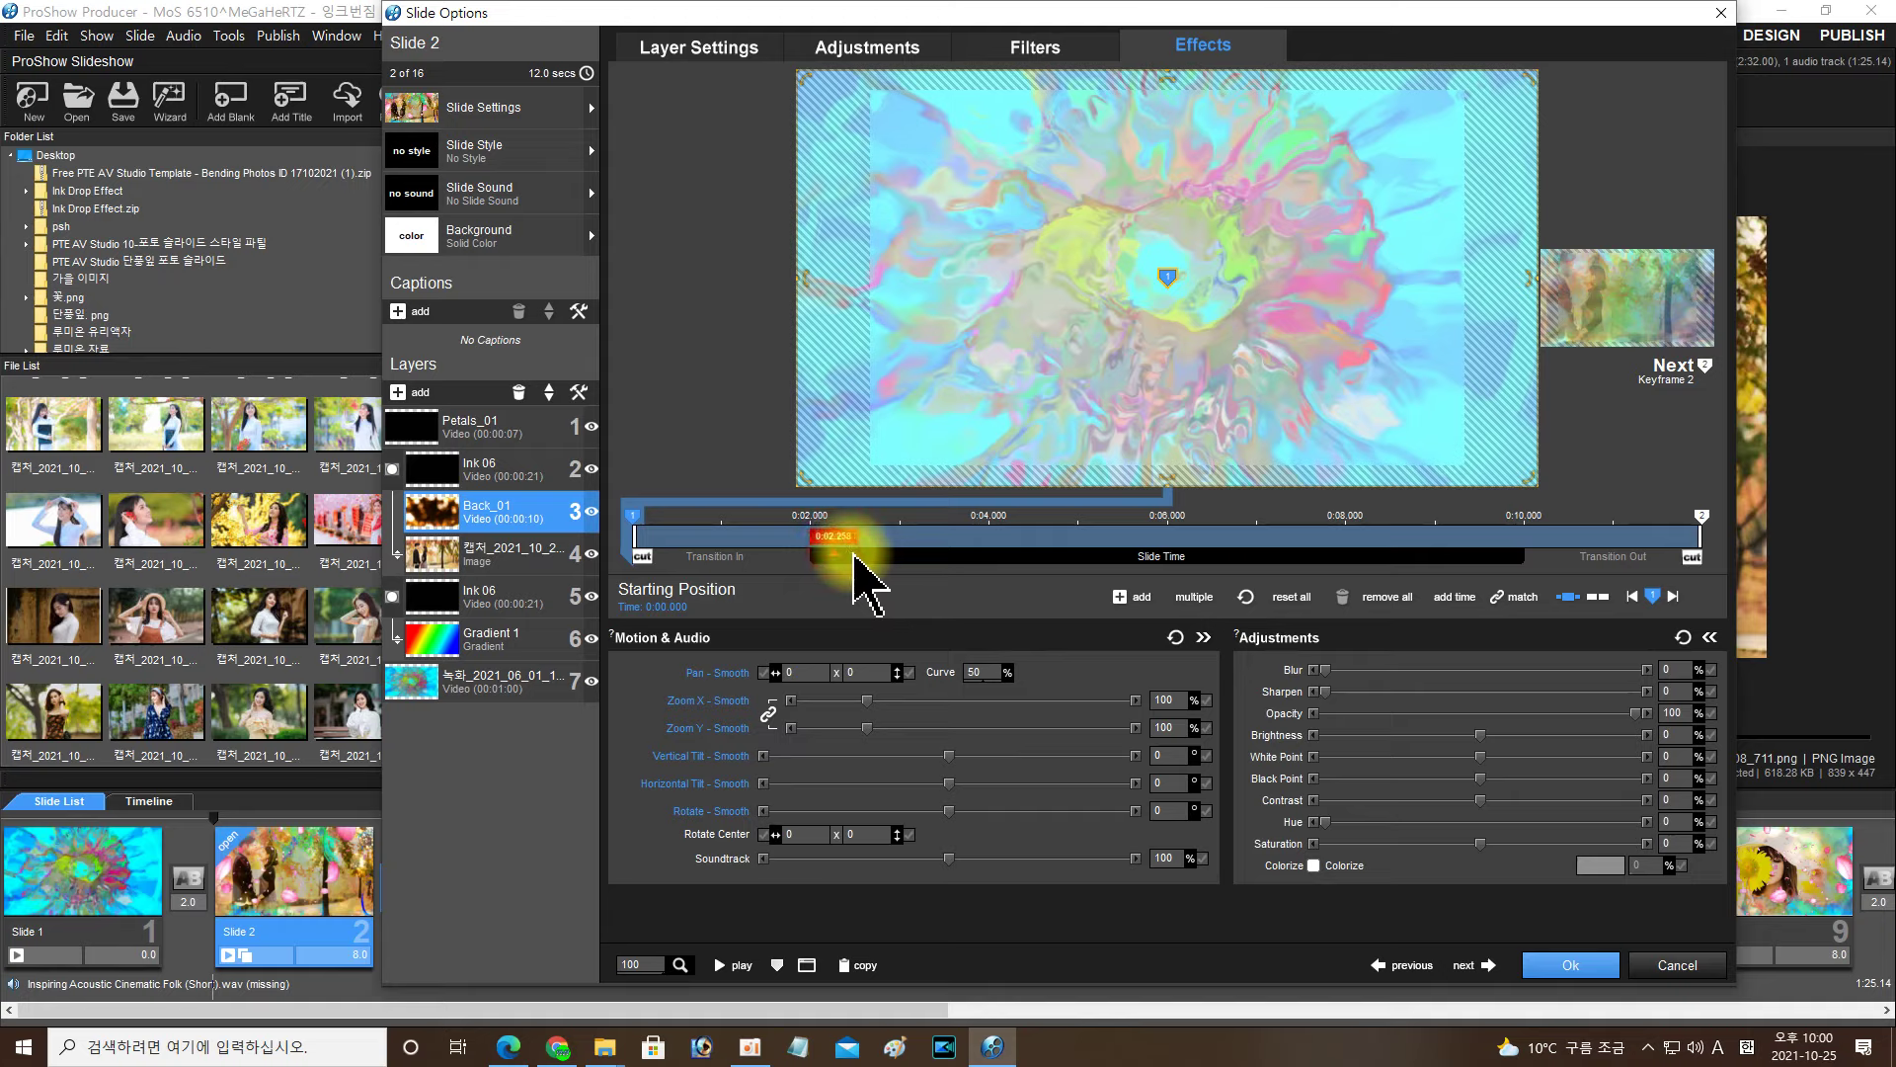
{"action": "left_click_drag", "start_coordinate": [854, 557], "coordinate": [1459, 560]}
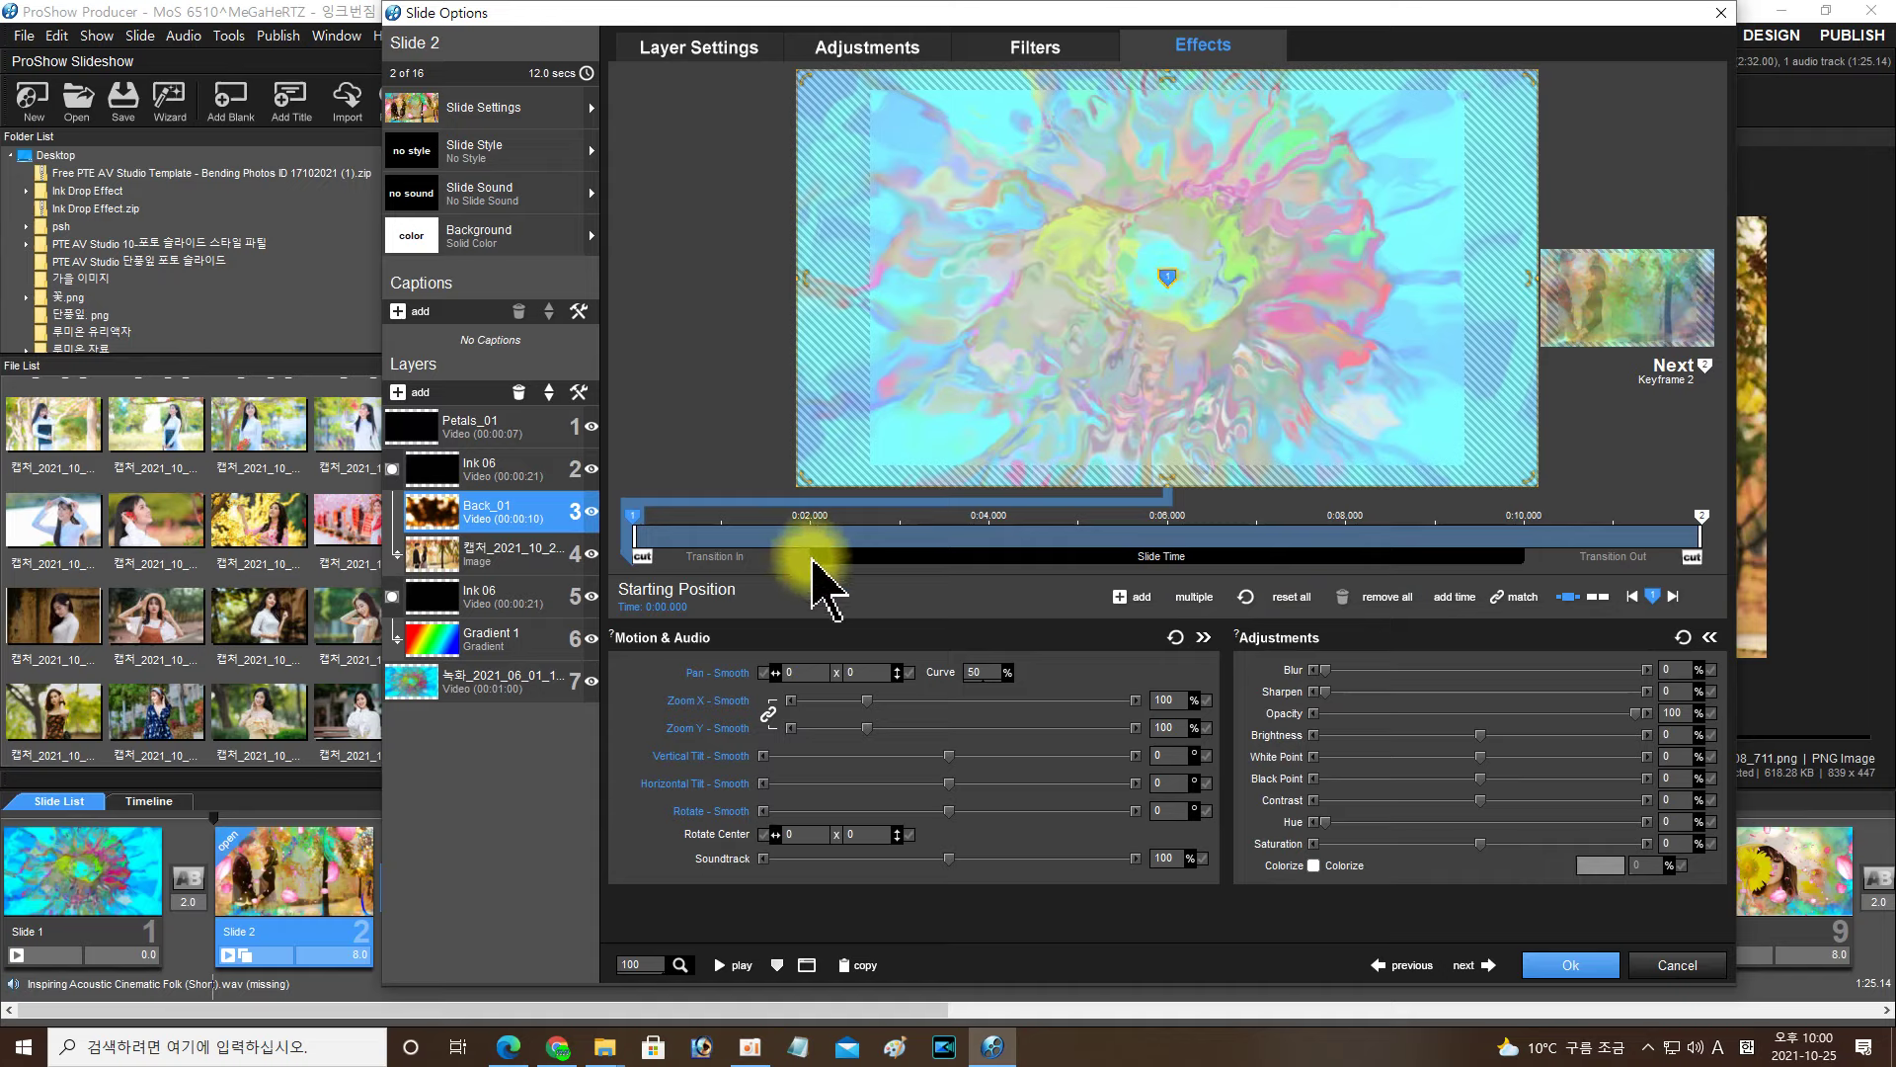
{"action": "mouse_move", "coordinate": [812, 560]}
{"action": "left_mouse_down"}
{"action": "mouse_move", "coordinate": [1337, 561]}
{"action": "mouse_move", "coordinate": [584, 613]}
{"action": "mouse_move", "coordinate": [508, 572]}
{"action": "left_mouse_up"}
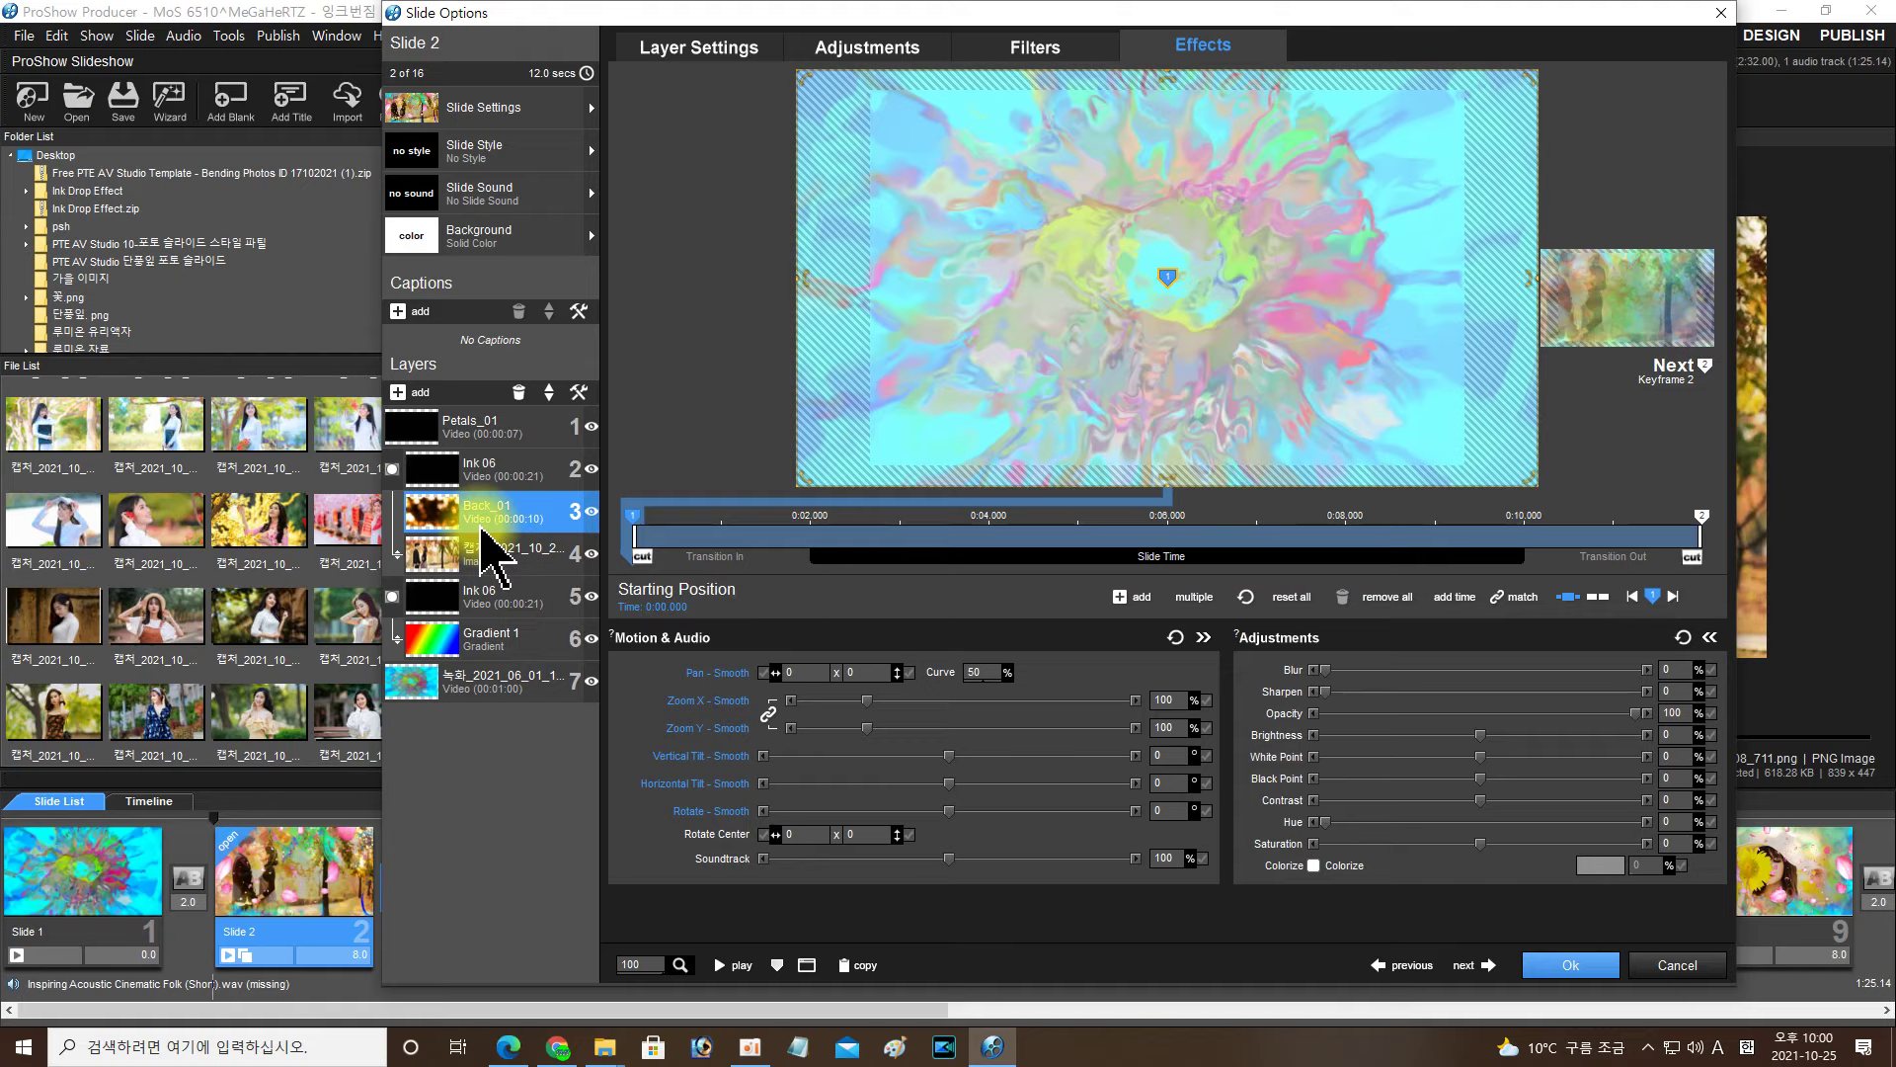
{"action": "left_click", "coordinate": [1553, 961]}
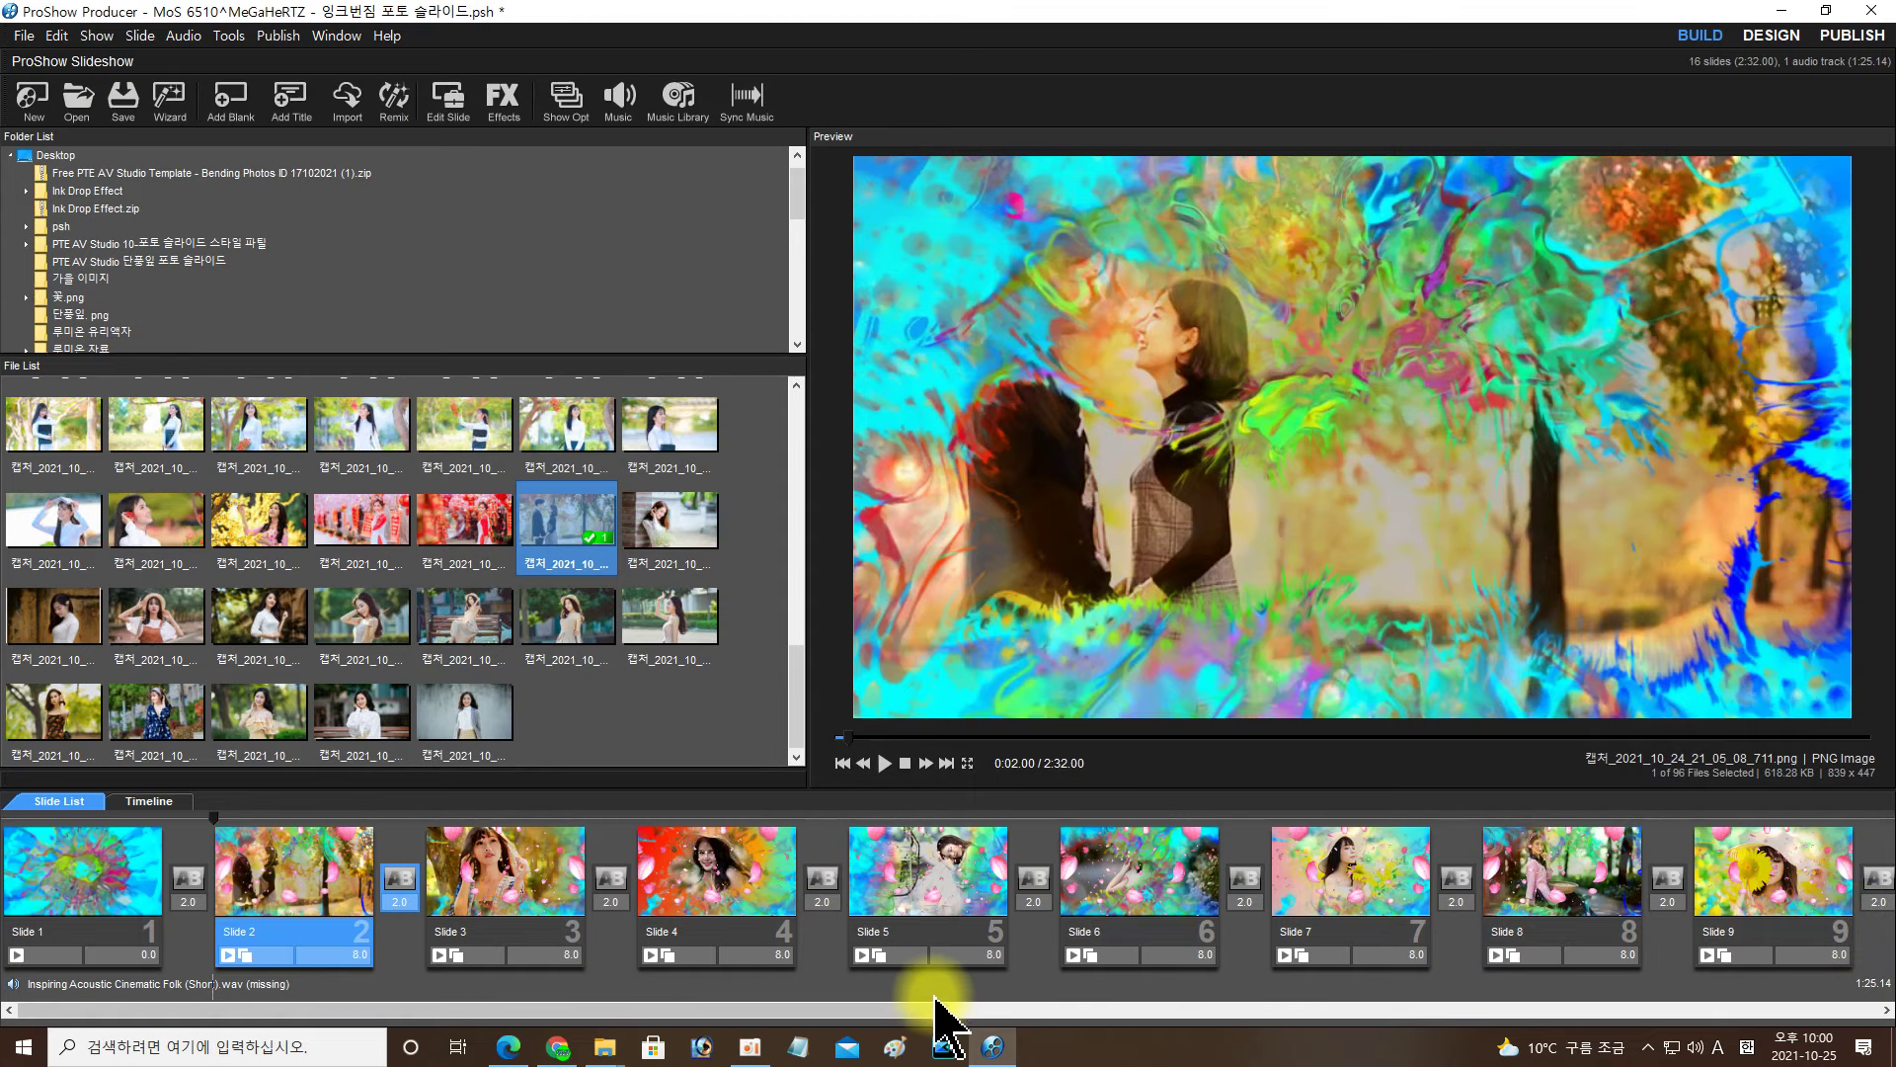
Step: Open slide 6's options to look at its layers, and close them again
{"action": "left_click_drag", "start_coordinate": [774, 993], "coordinate": [1339, 954]}
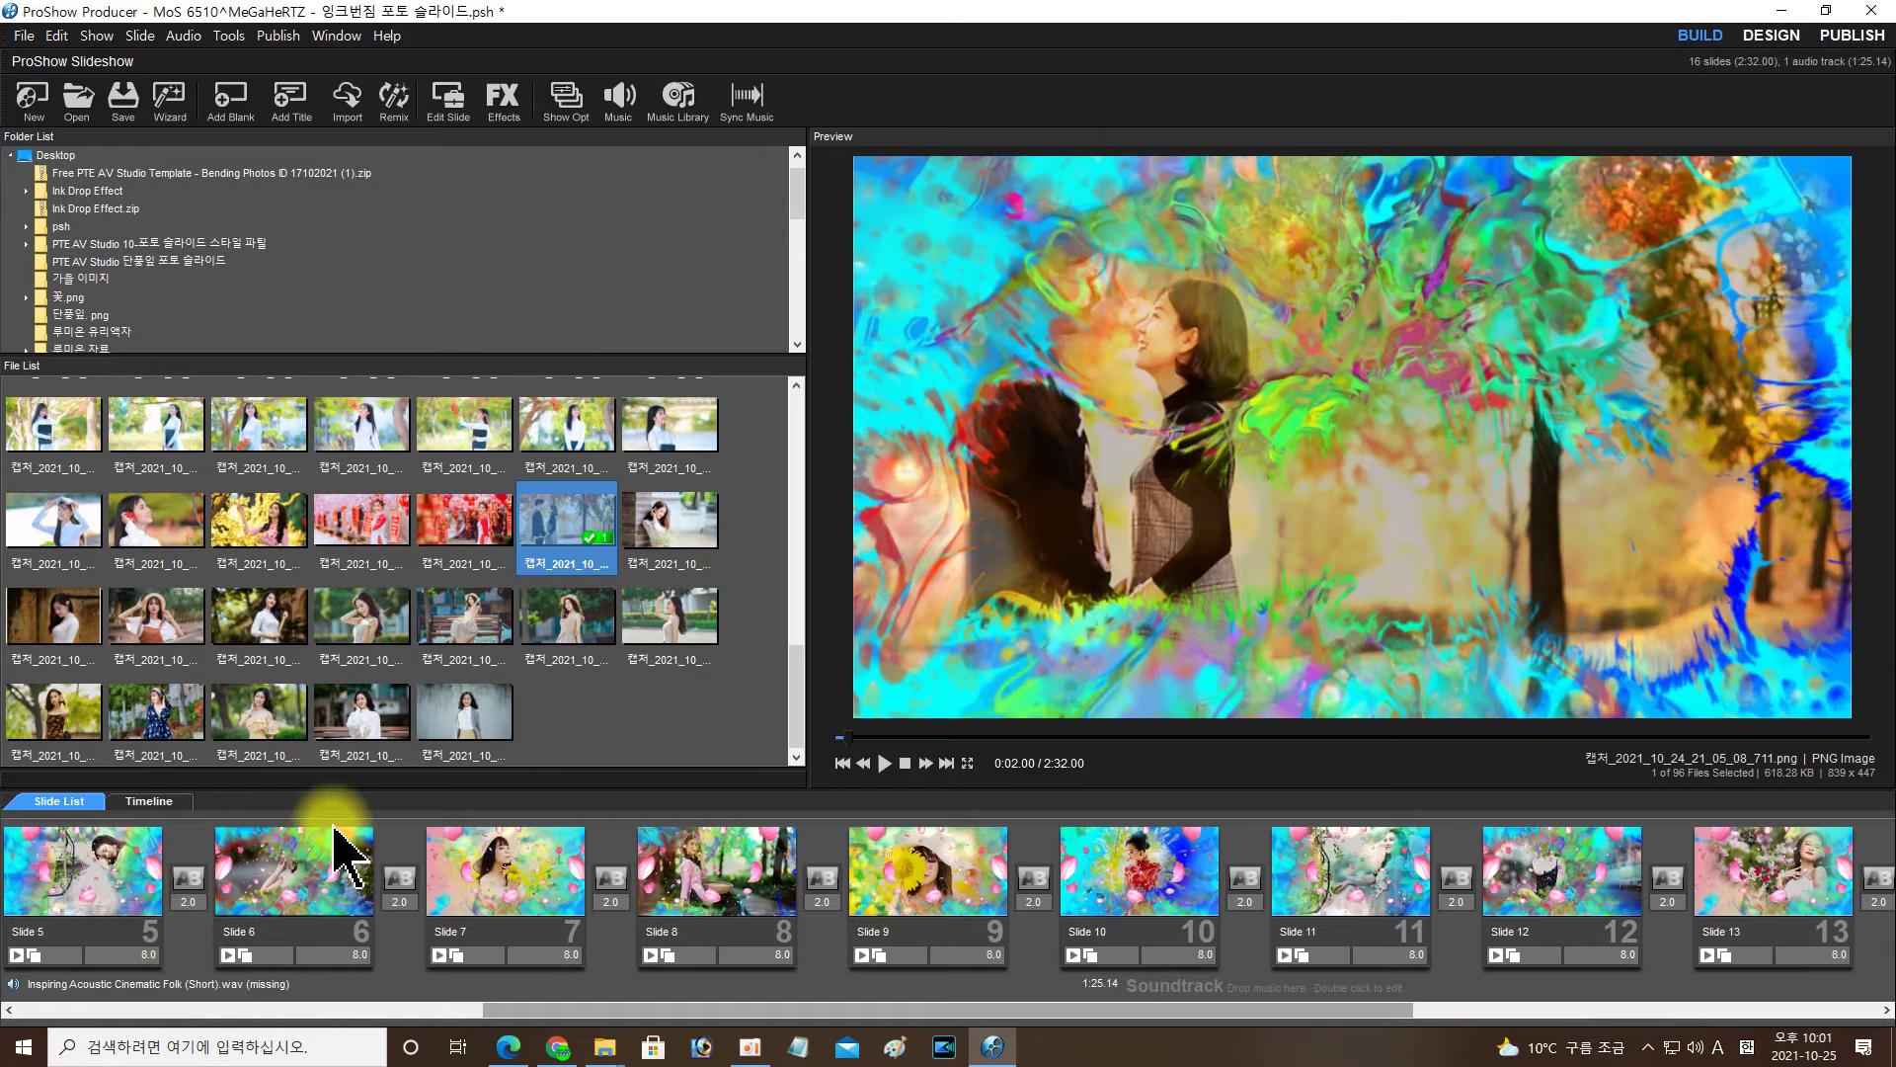
{"action": "double_click", "coordinate": [281, 874]}
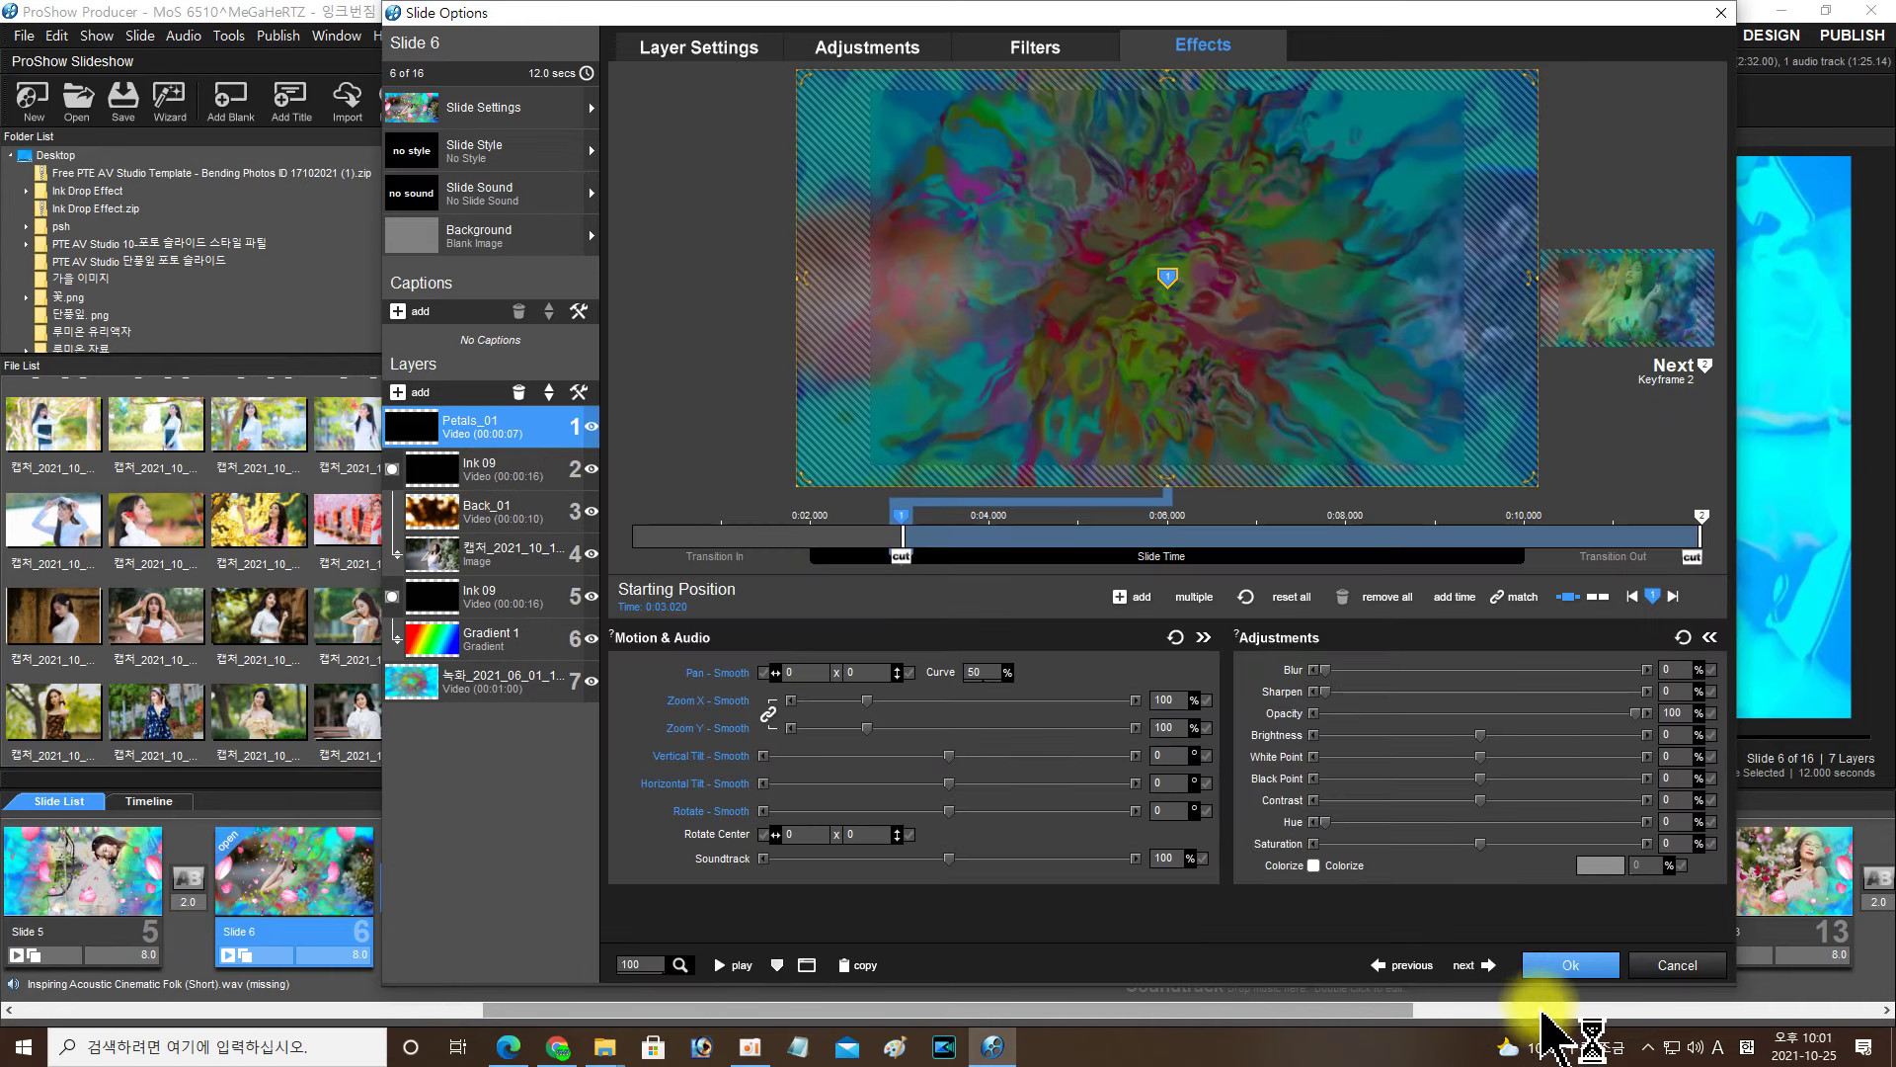
{"action": "left_click", "coordinate": [1562, 972]}
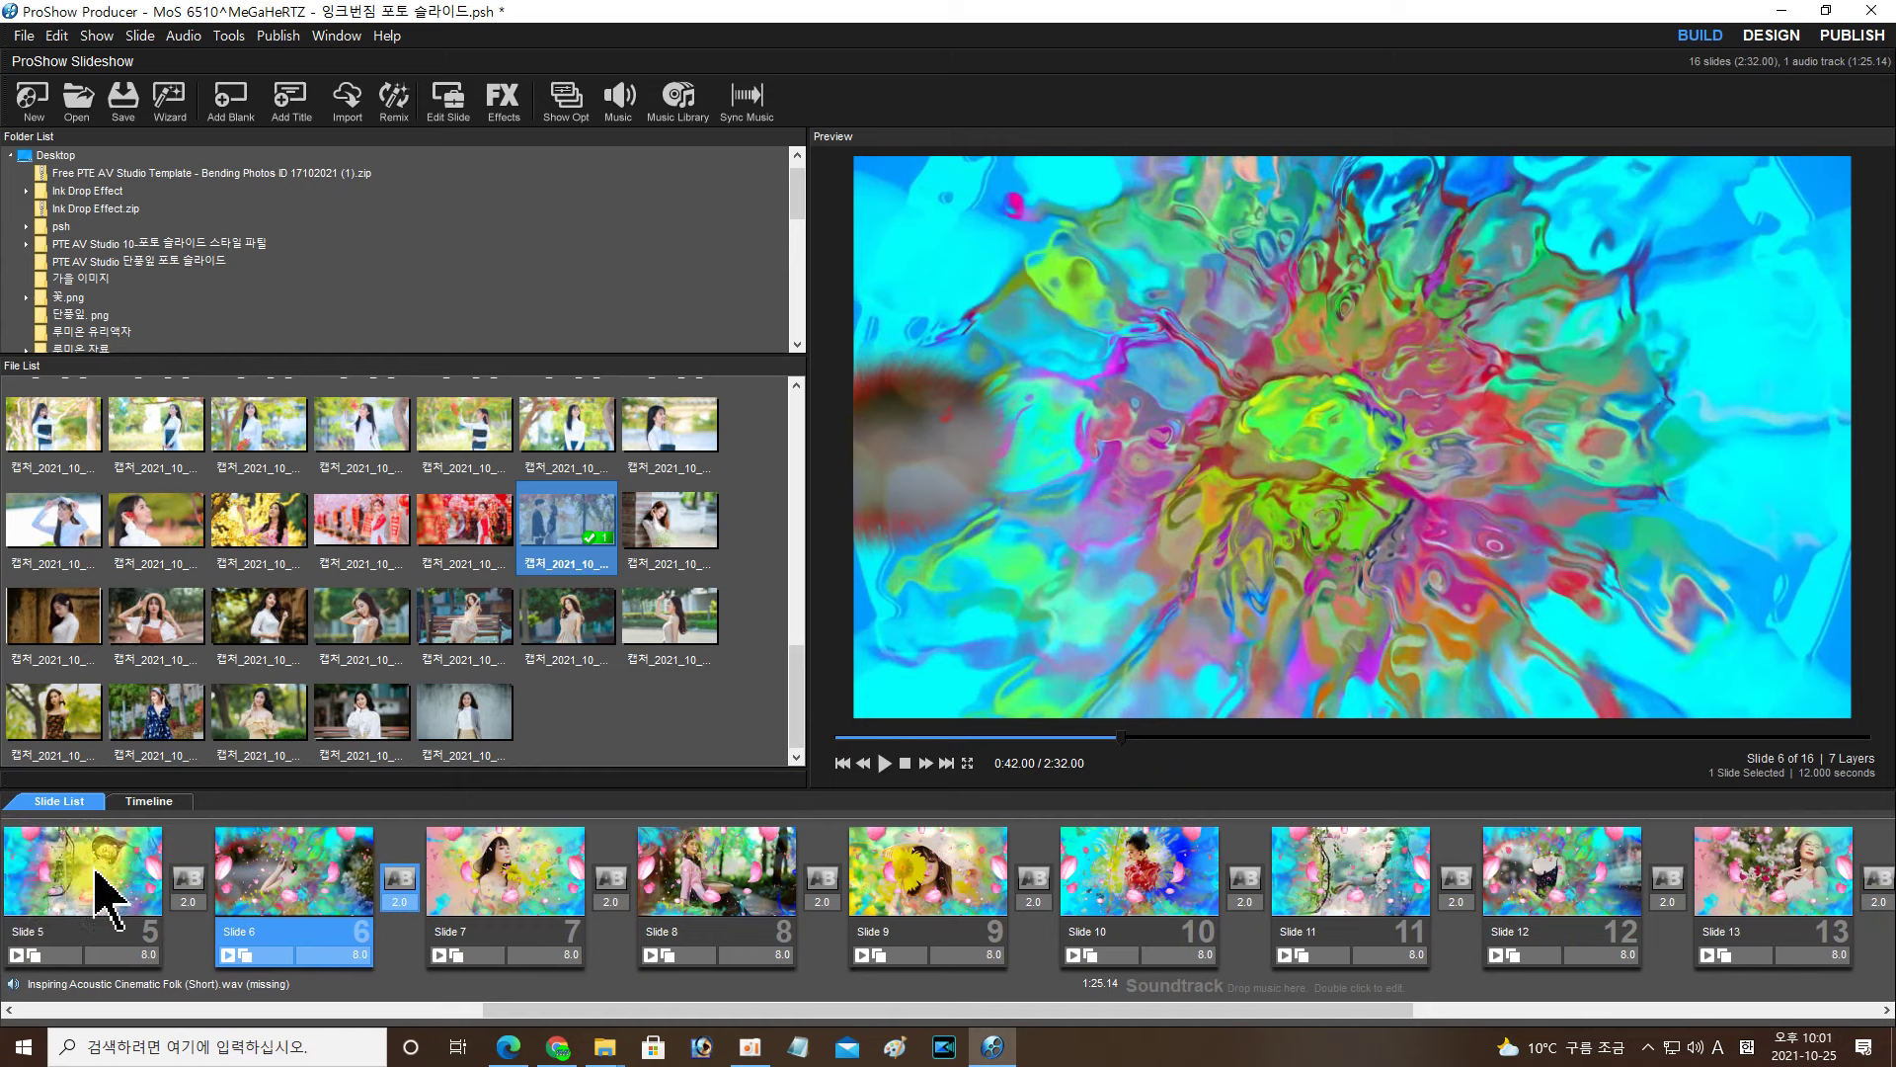
Step: Select slides 7 through 11 in the slide list and copy them
{"action": "left_click", "coordinate": [1249, 931]}
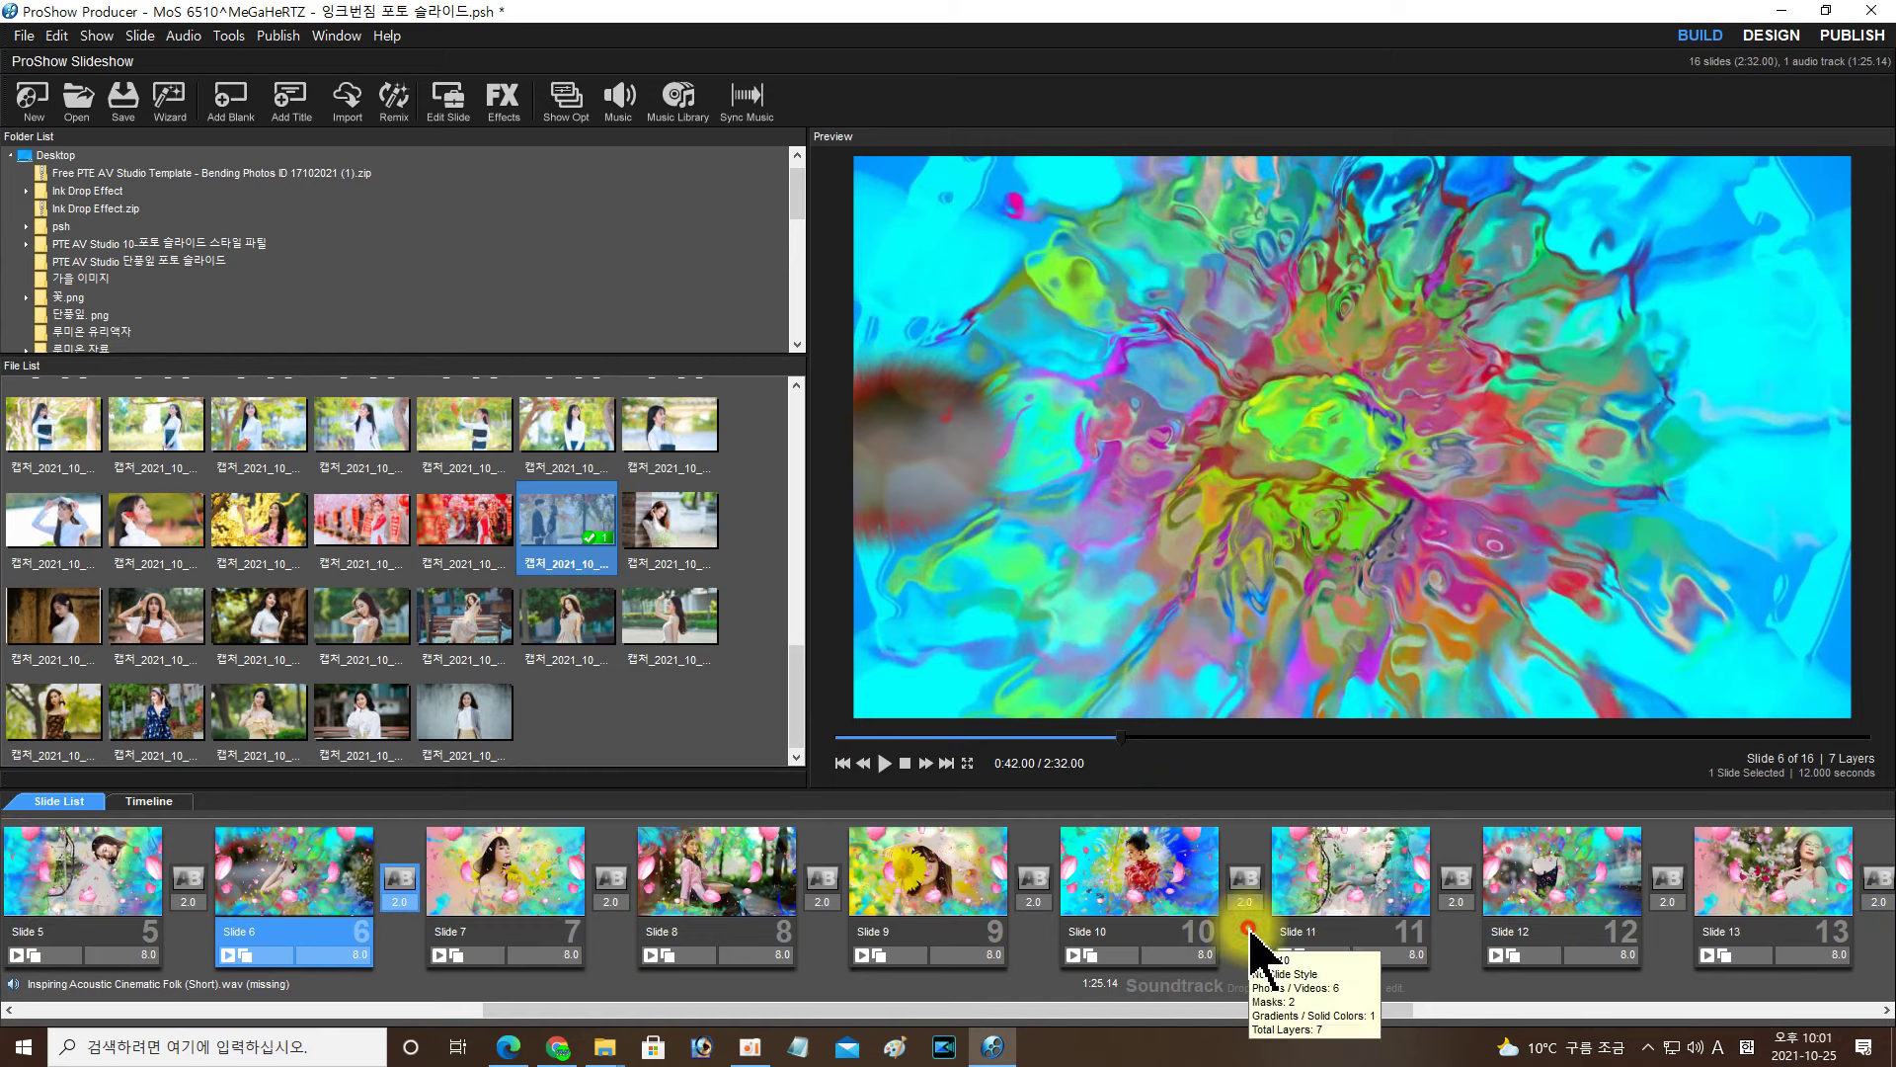
{"action": "left_click", "coordinate": [563, 898], "text": "shift"}
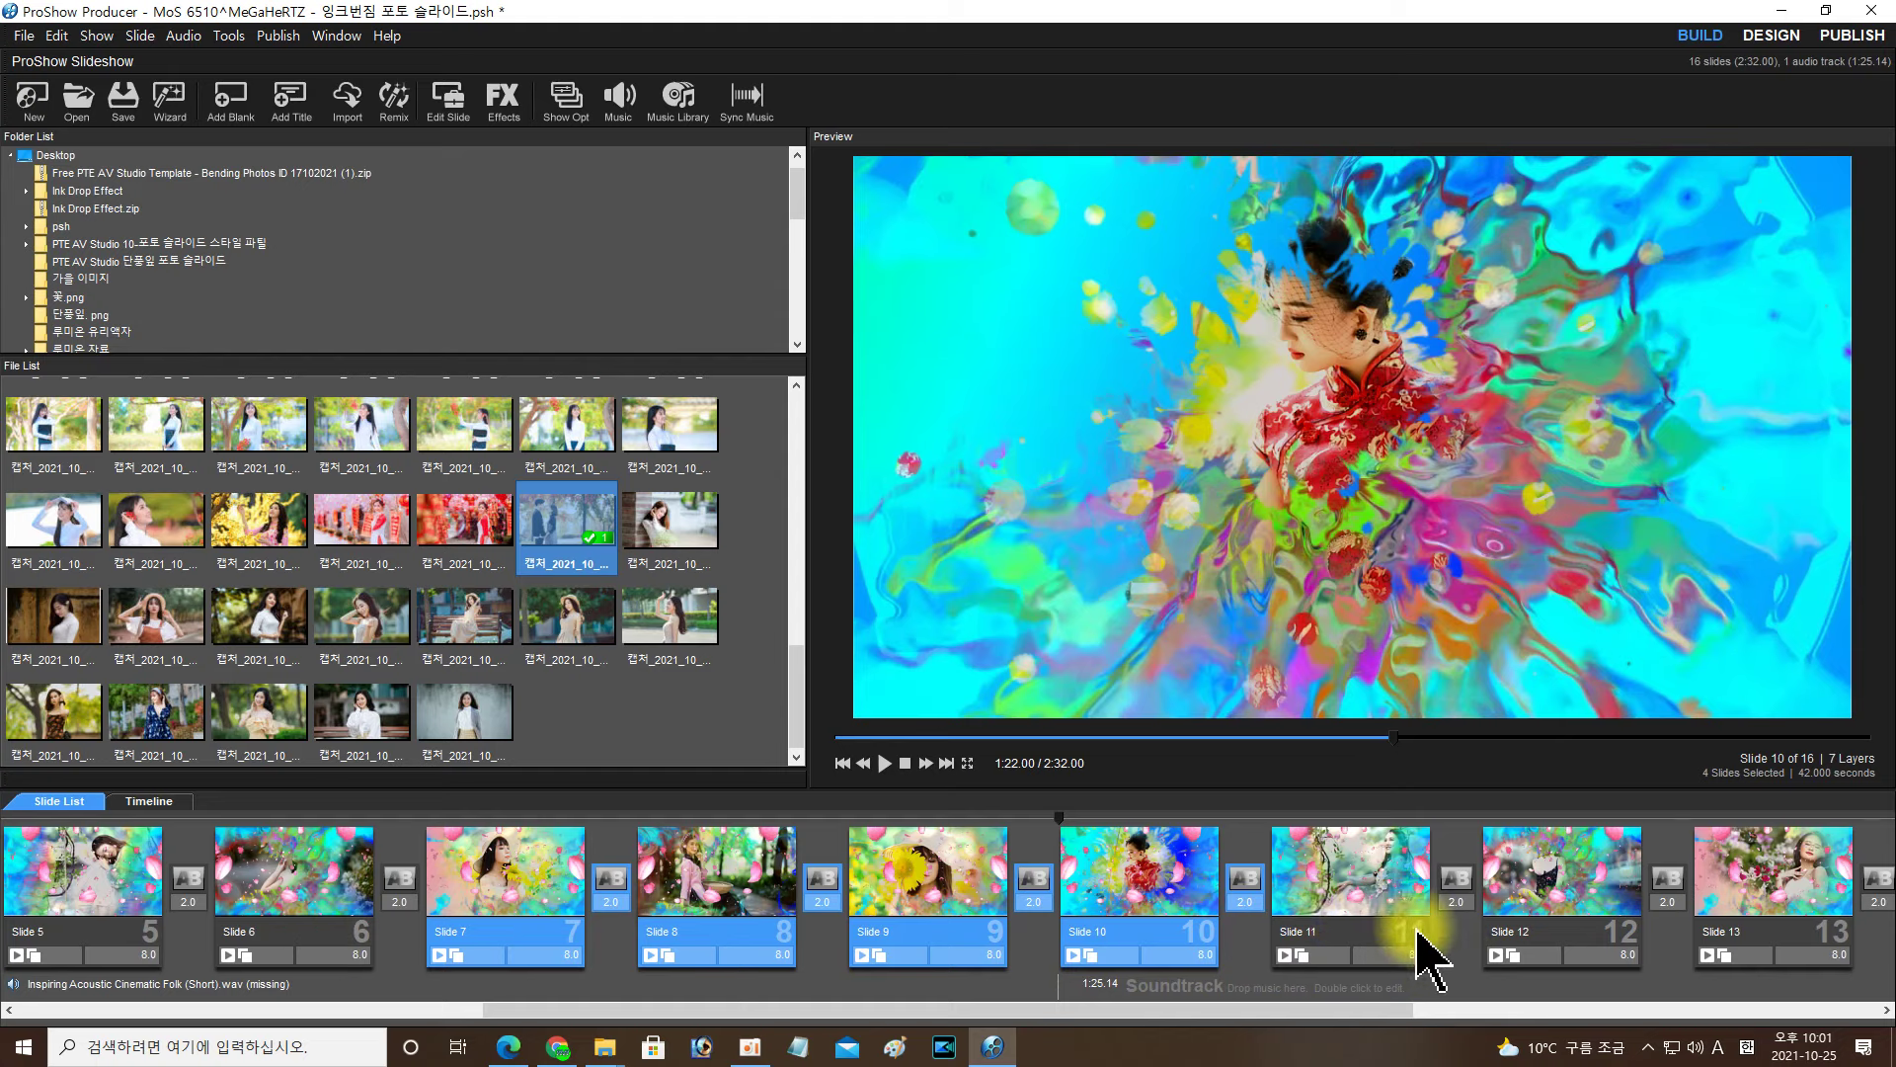
{"action": "left_click", "coordinate": [1449, 939]}
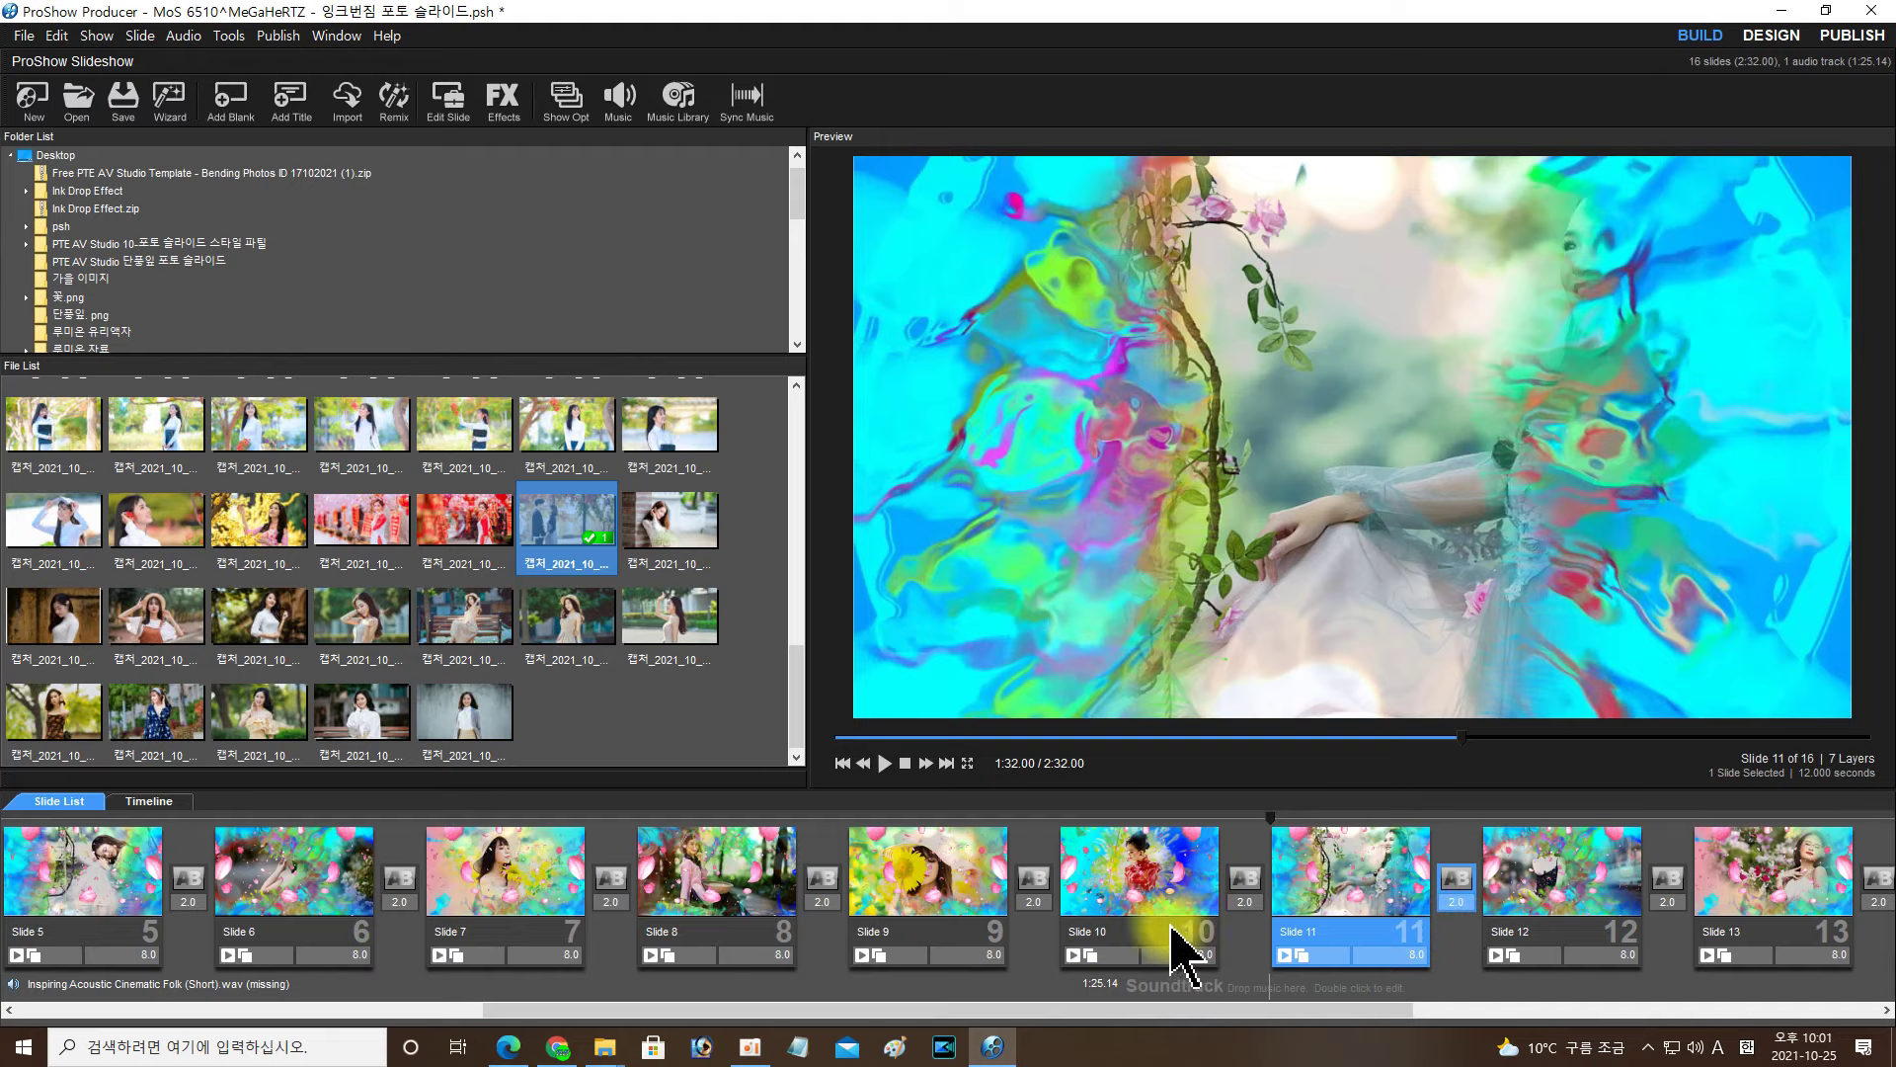
{"action": "mouse_move", "coordinate": [1364, 943]}
{"action": "left_mouse_down"}
{"action": "mouse_move", "coordinate": [1452, 934]}
{"action": "mouse_move", "coordinate": [987, 930]}
{"action": "mouse_move", "coordinate": [1439, 957]}
{"action": "mouse_move", "coordinate": [288, 918]}
{"action": "mouse_move", "coordinate": [729, 926]}
{"action": "mouse_move", "coordinate": [804, 869]}
{"action": "left_mouse_up"}
{"action": "left_click", "coordinate": [1532, 953]}
{"action": "left_click", "coordinate": [563, 897], "text": "shift"}
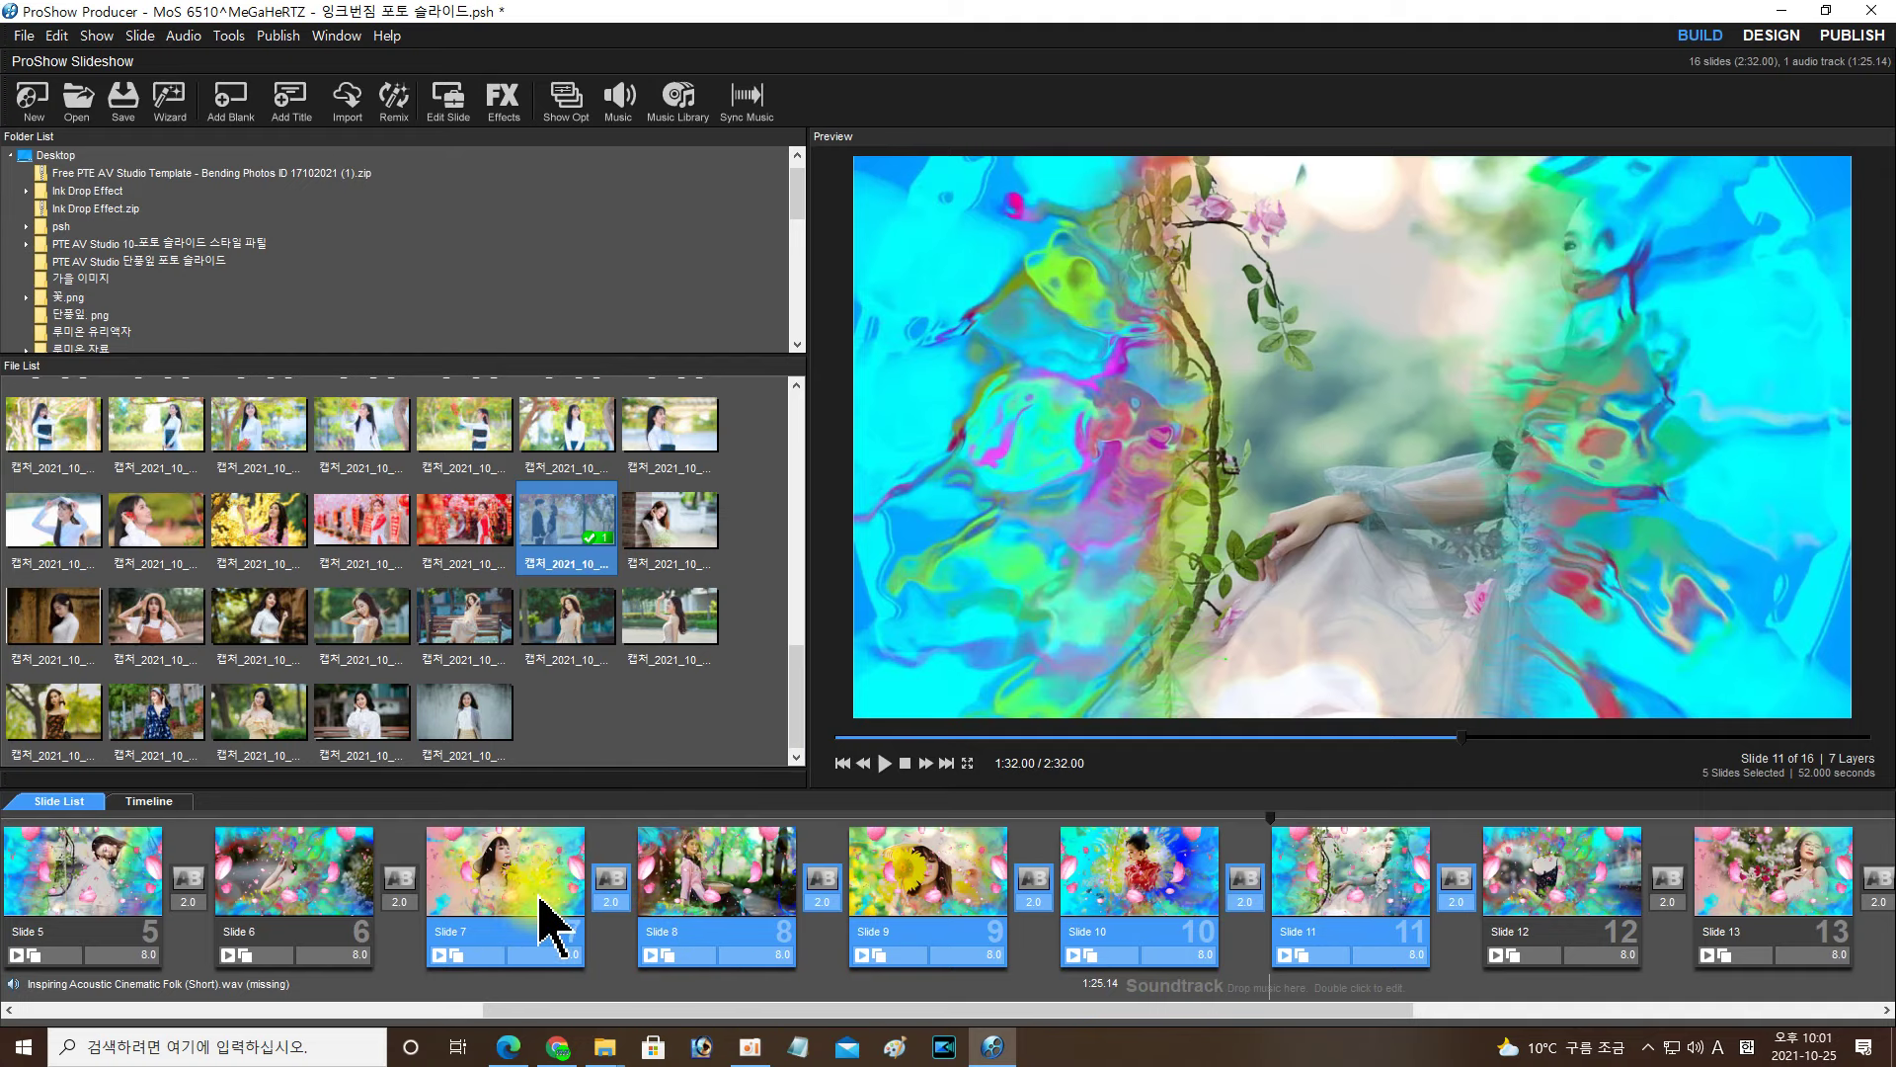
{"action": "right_click", "coordinate": [516, 883]}
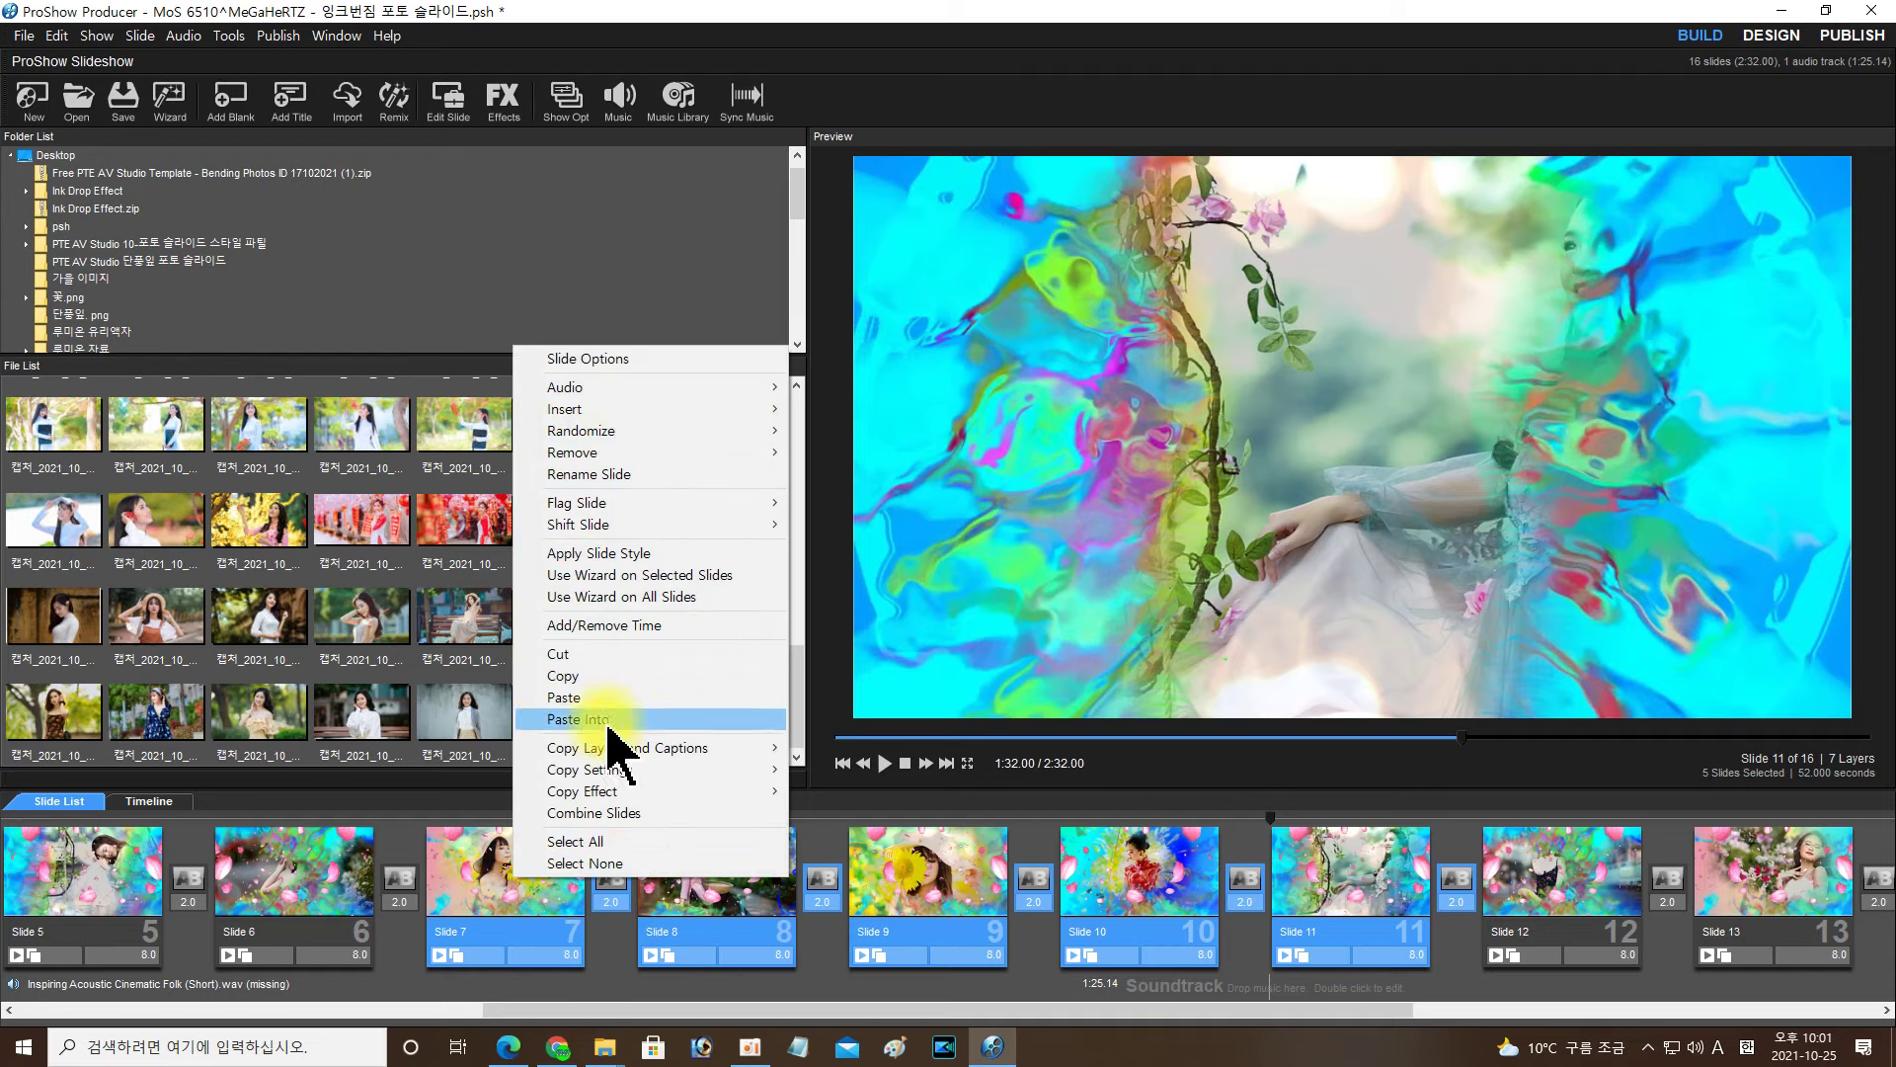
{"action": "right_click", "coordinate": [558, 893]}
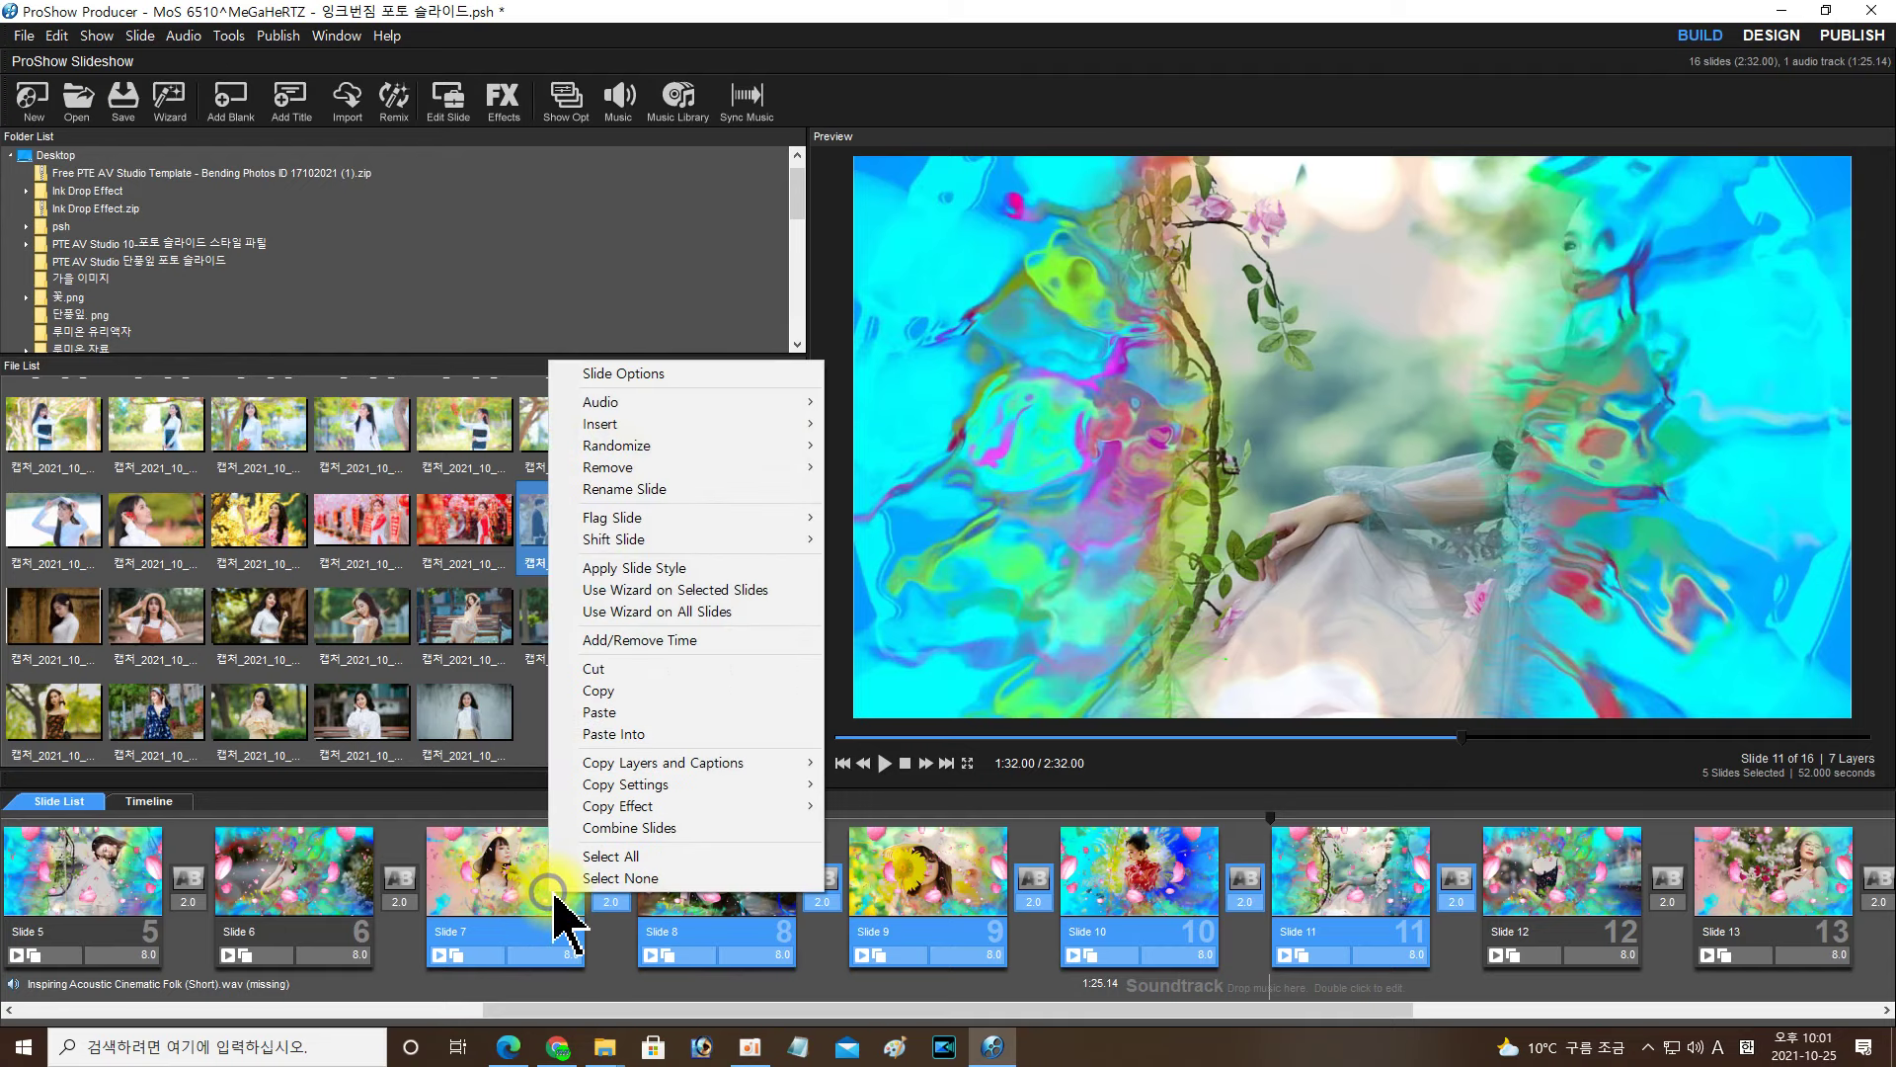
{"action": "left_click", "coordinate": [604, 691]}
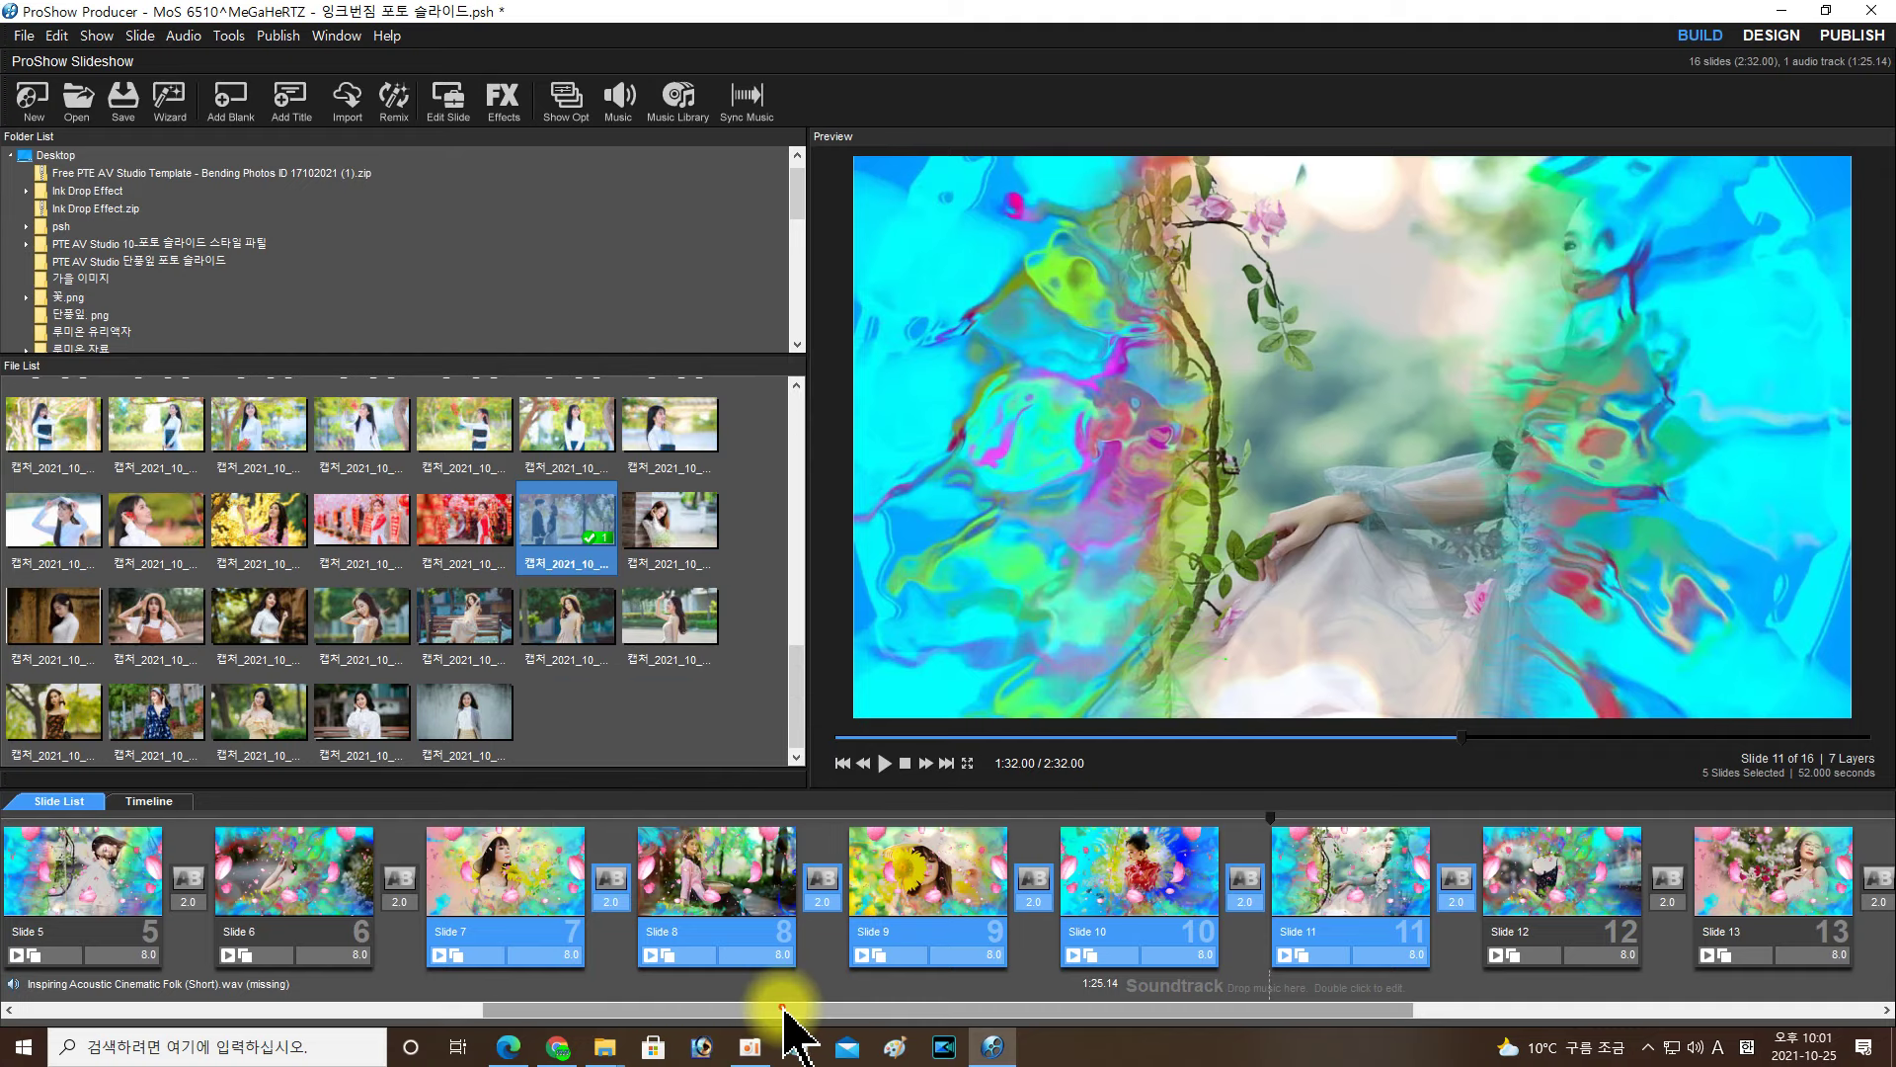
Step: Show the paste command for the empty slot after slide 16 and dismiss it without pasting
{"action": "left_click_drag", "start_coordinate": [787, 1010], "coordinate": [1685, 1013]}
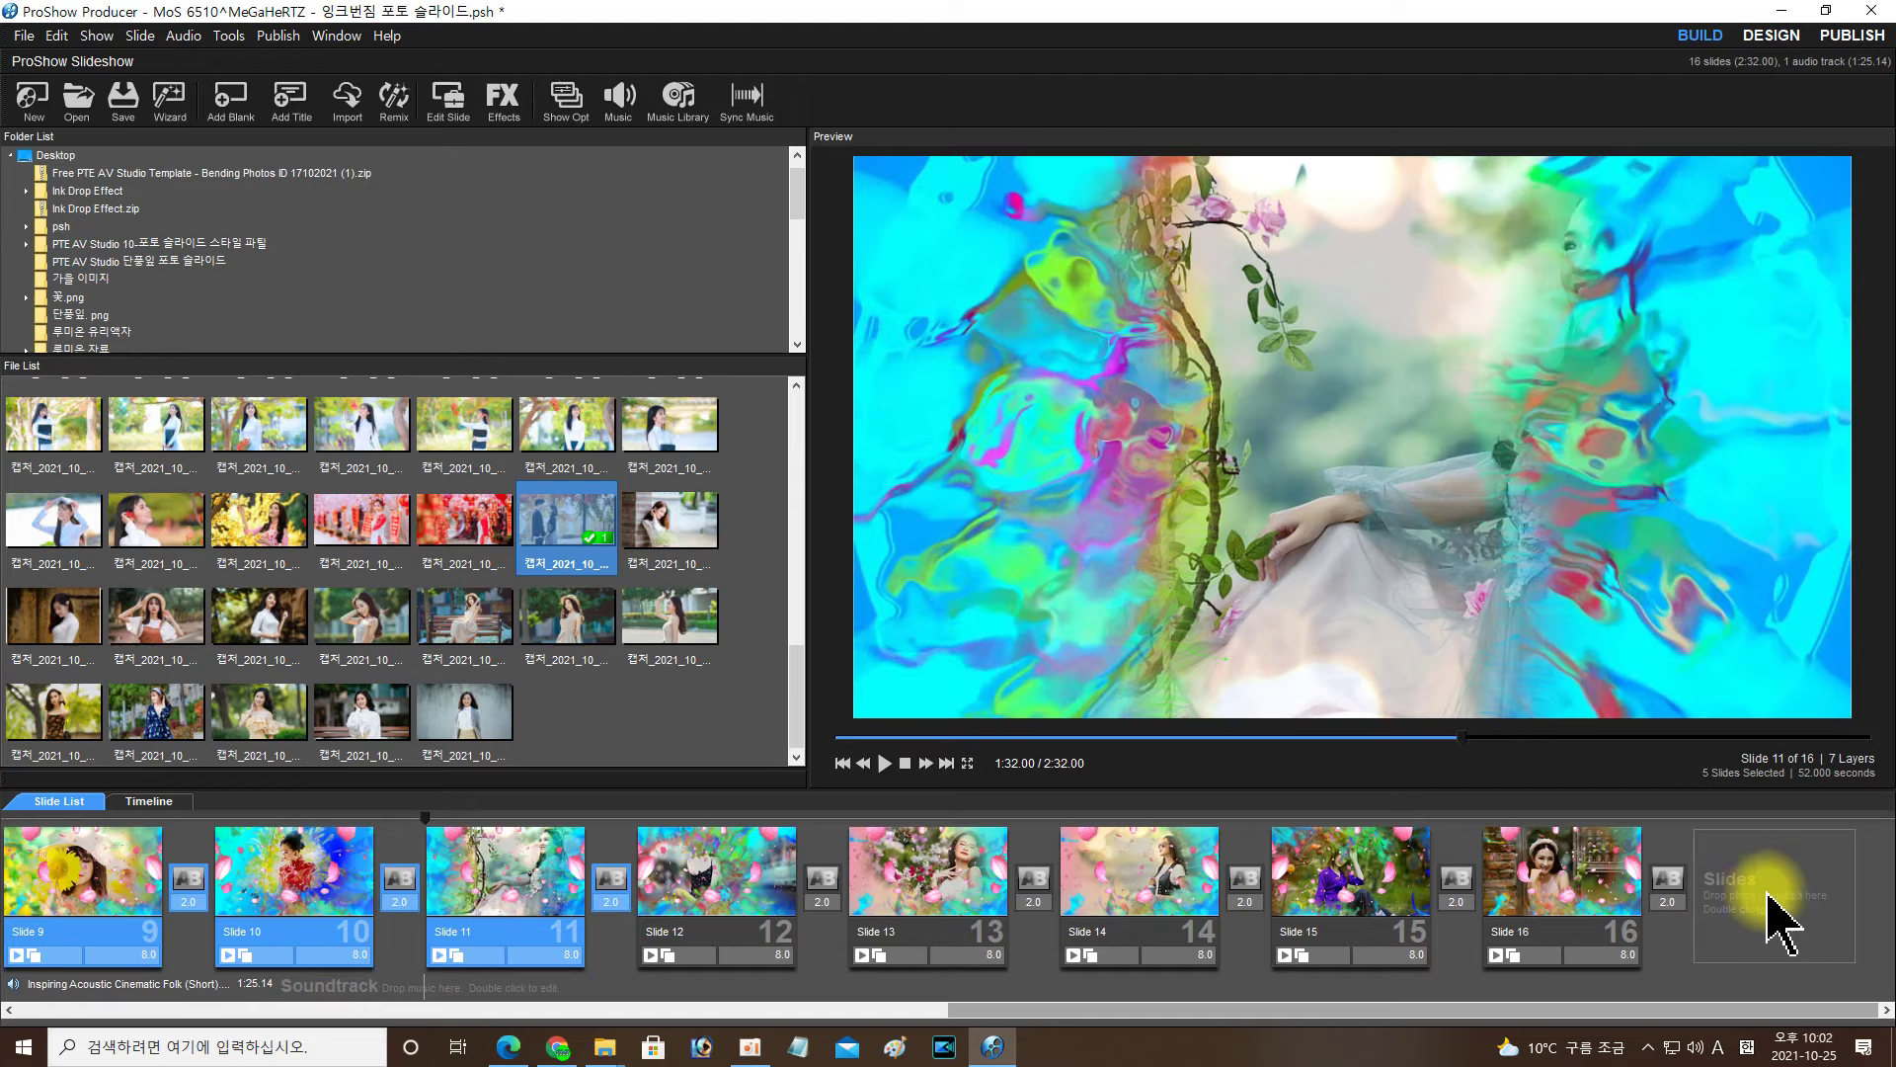
{"action": "right_click", "coordinate": [1766, 893]}
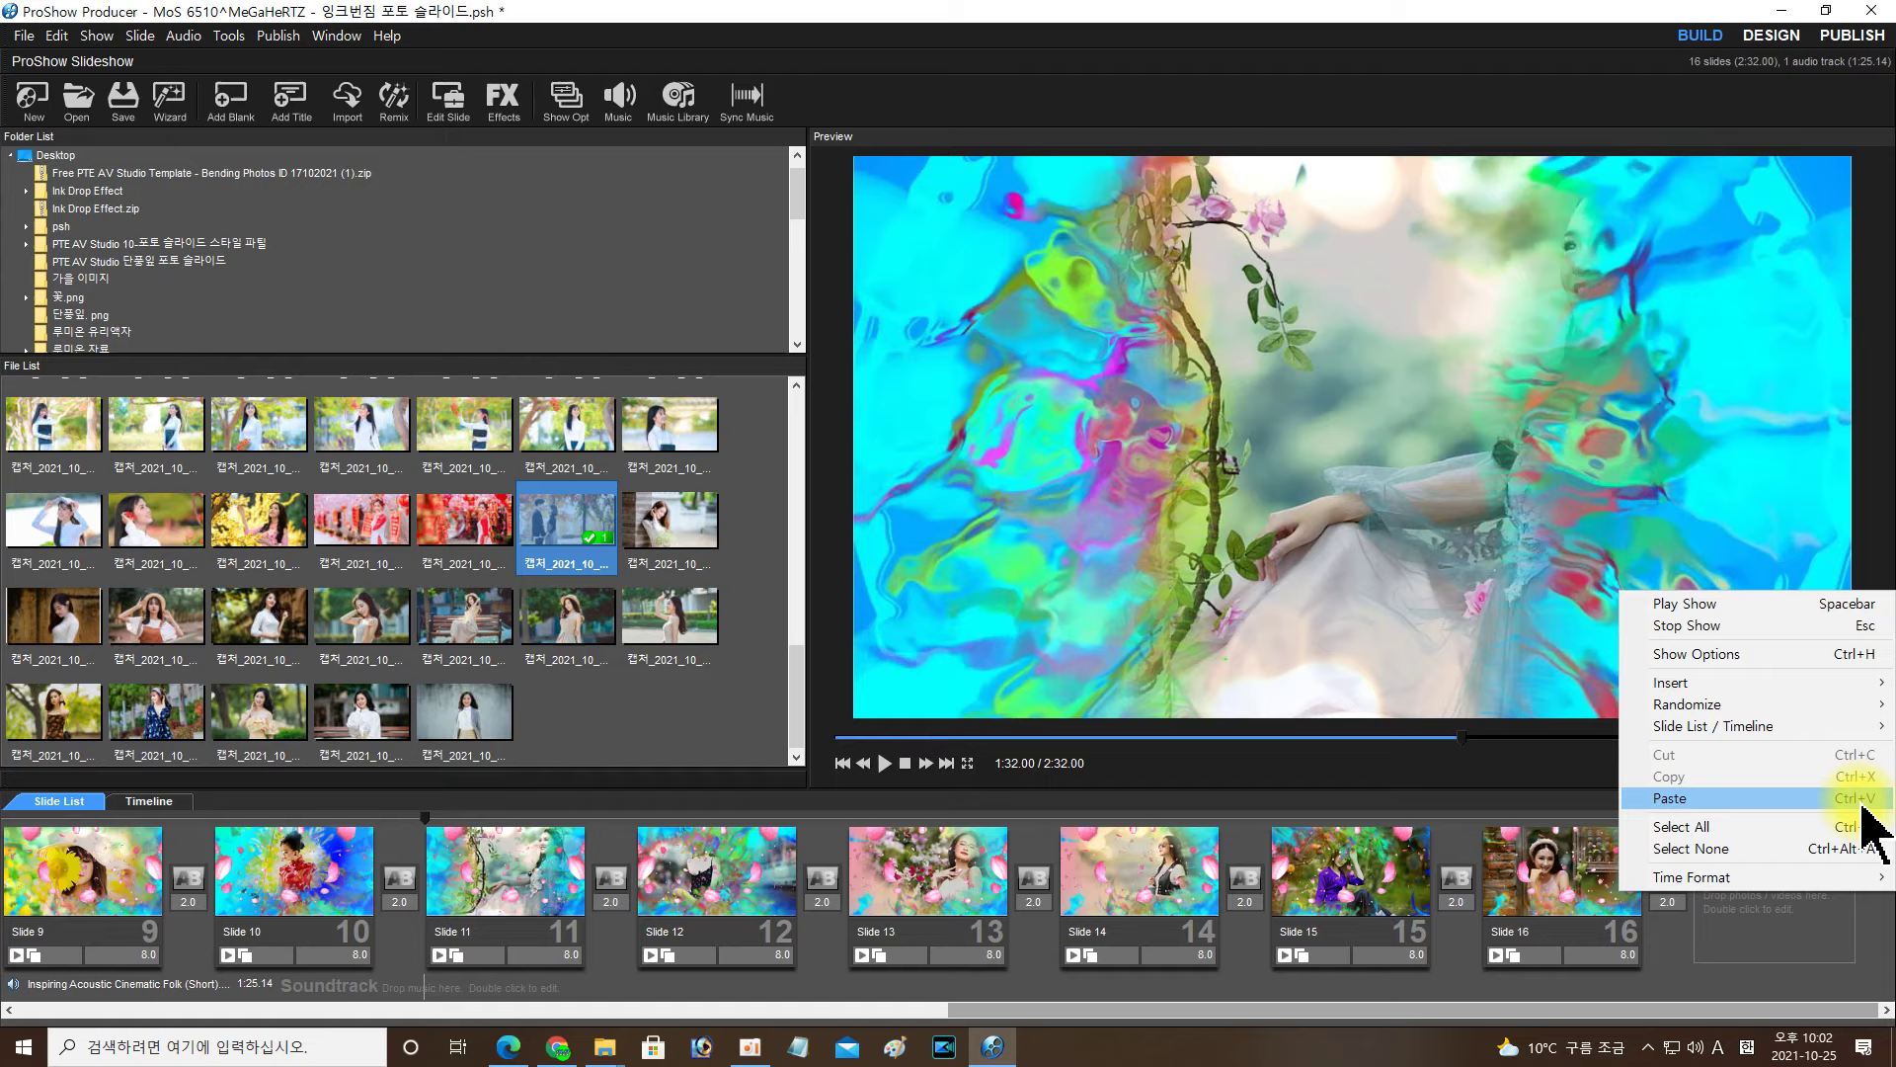
{"action": "left_click", "coordinate": [1220, 987]}
Step: Replace slide 2's layer 4 photo with 녹화_2021_10_22_04_08_11_211.mp4 from the 프로쇼 잉크번짐 포토 슬라이드 video folder and preview the slide
{"action": "left_click_drag", "start_coordinate": [1204, 1003], "coordinate": [71, 998]}
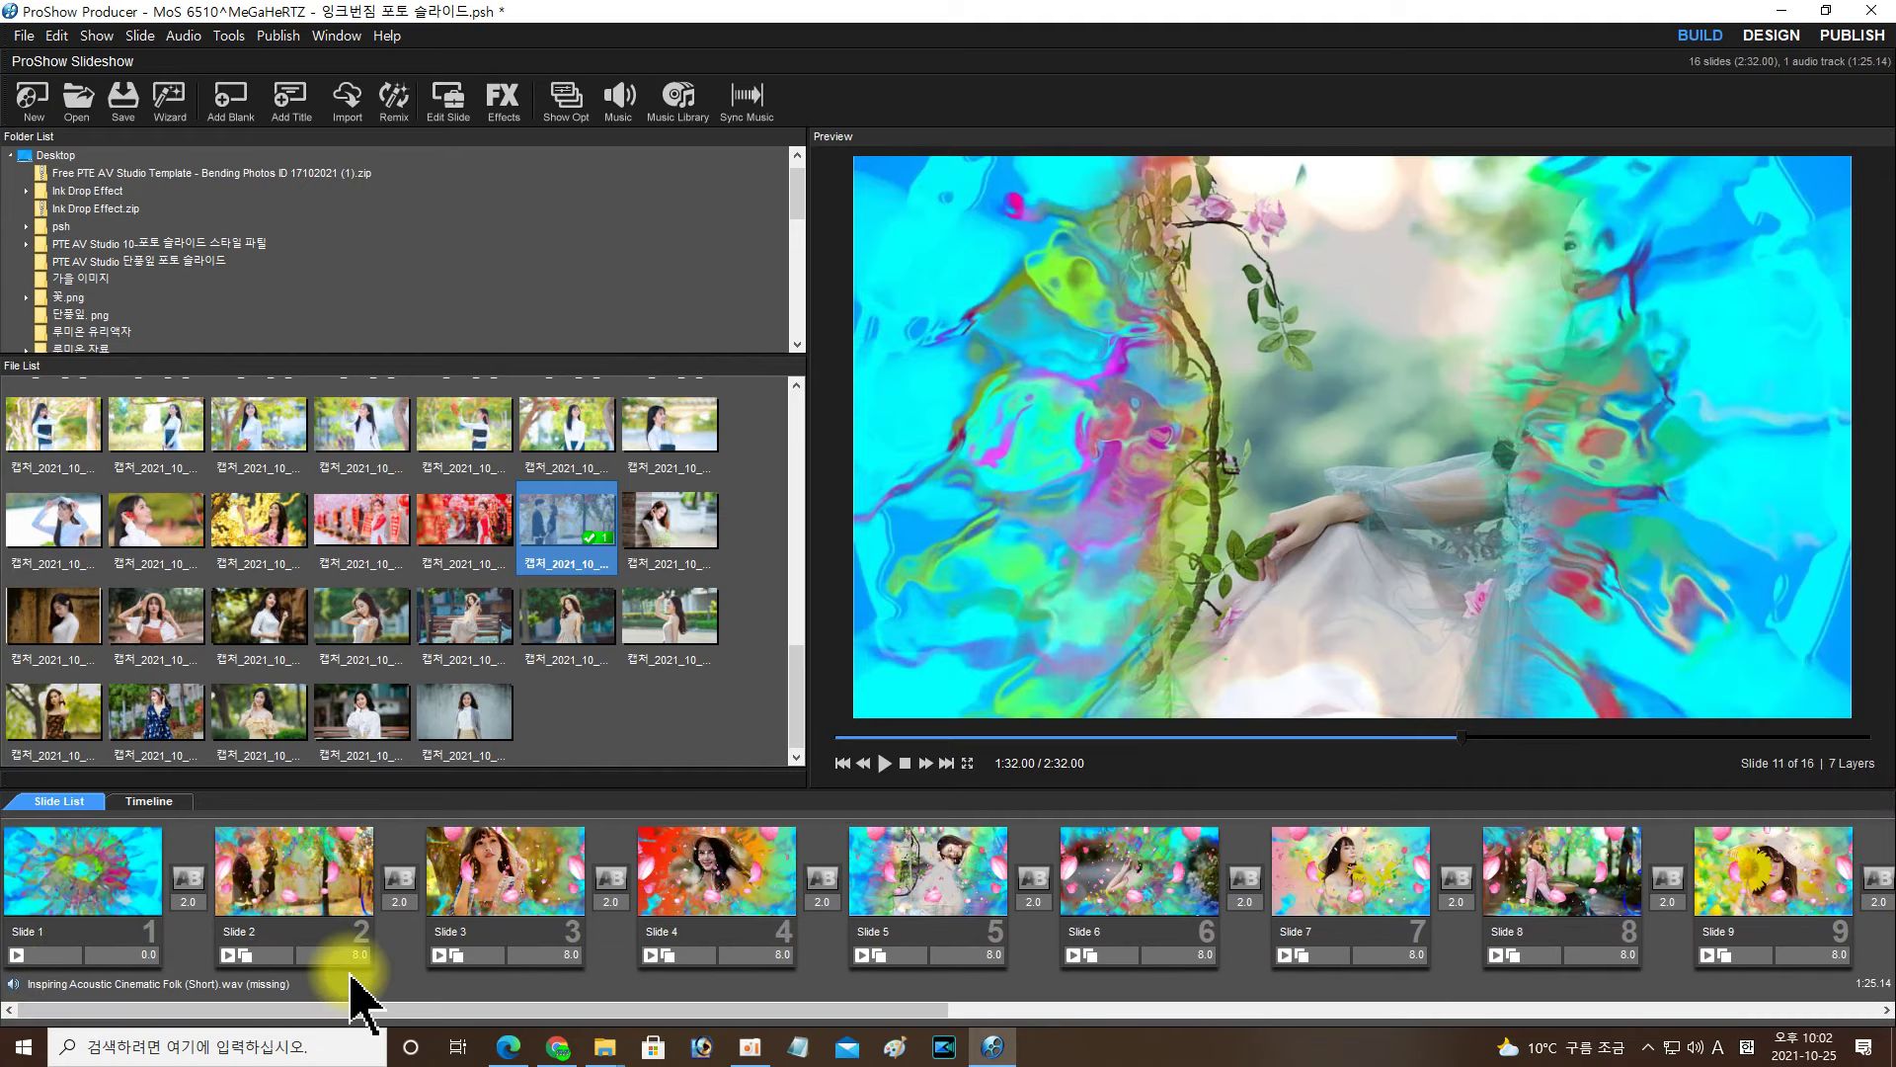
{"action": "double_click", "coordinate": [255, 847]}
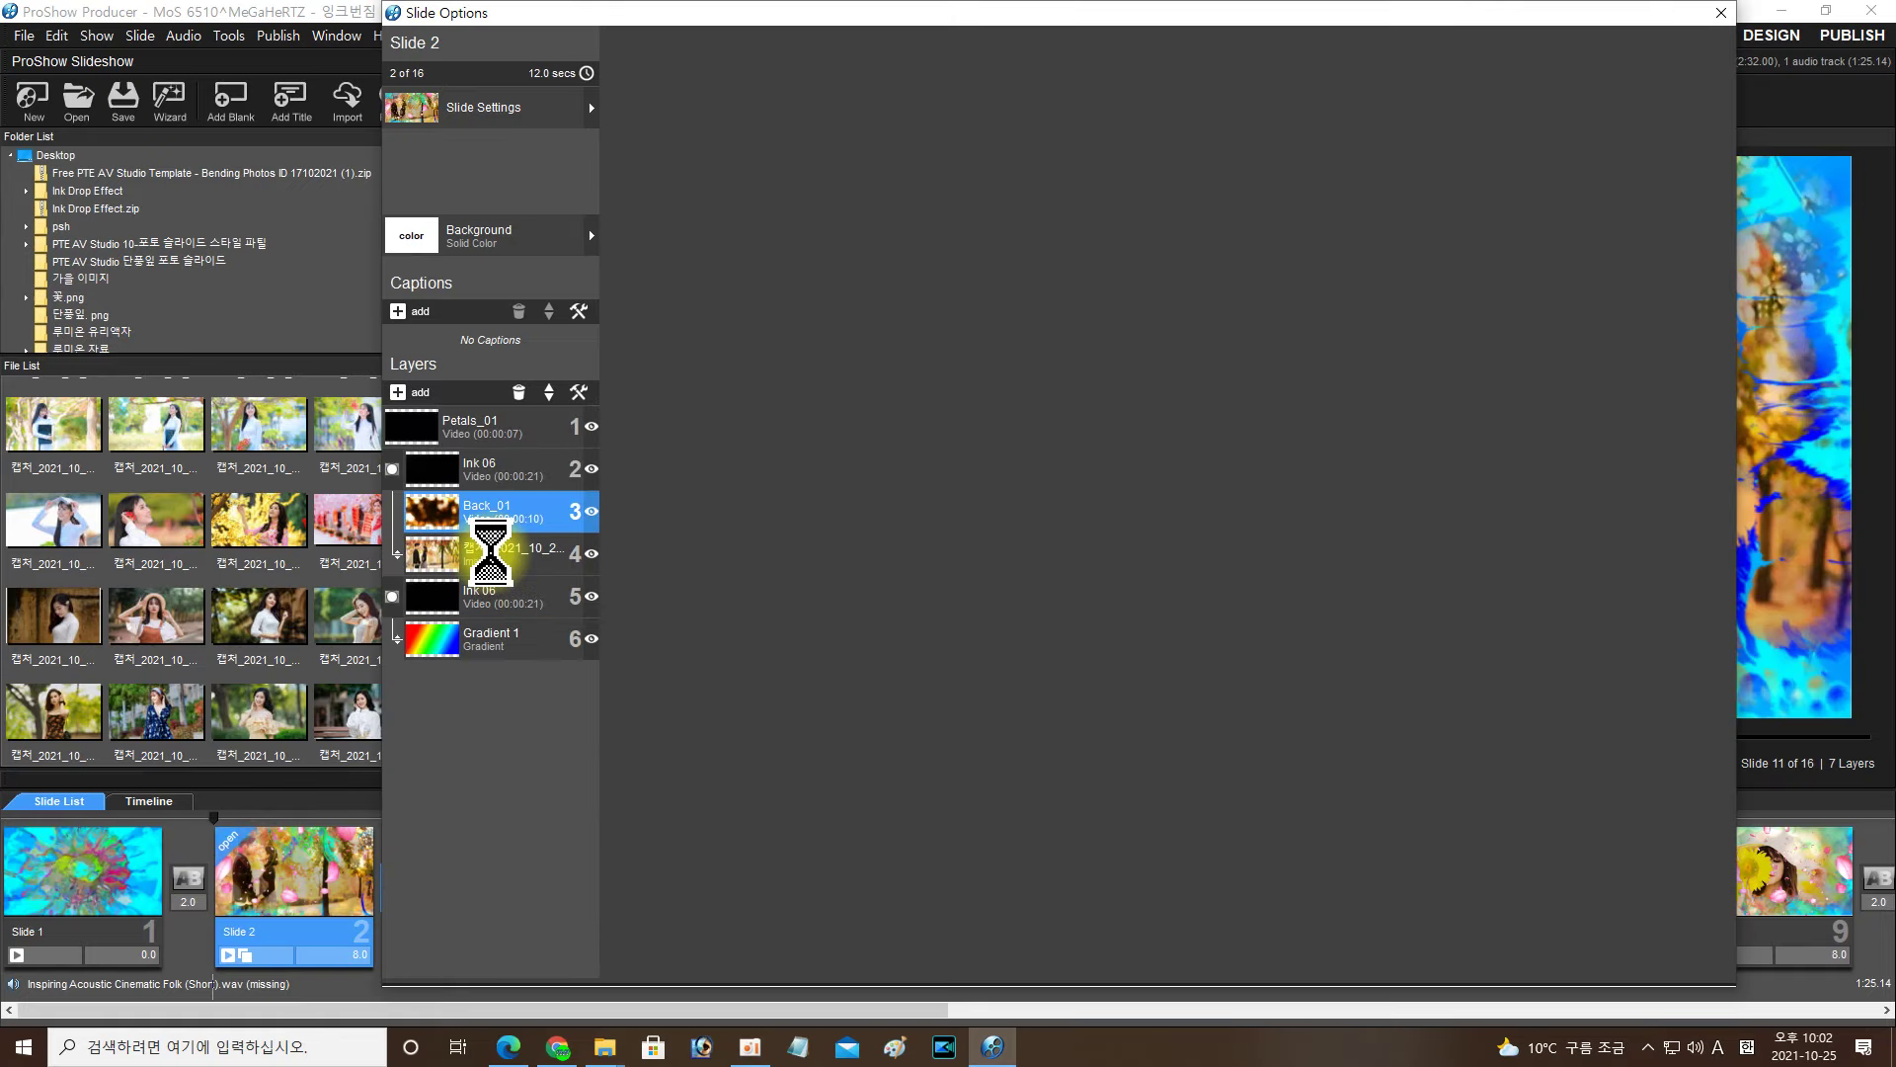
{"action": "left_click", "coordinate": [489, 548]}
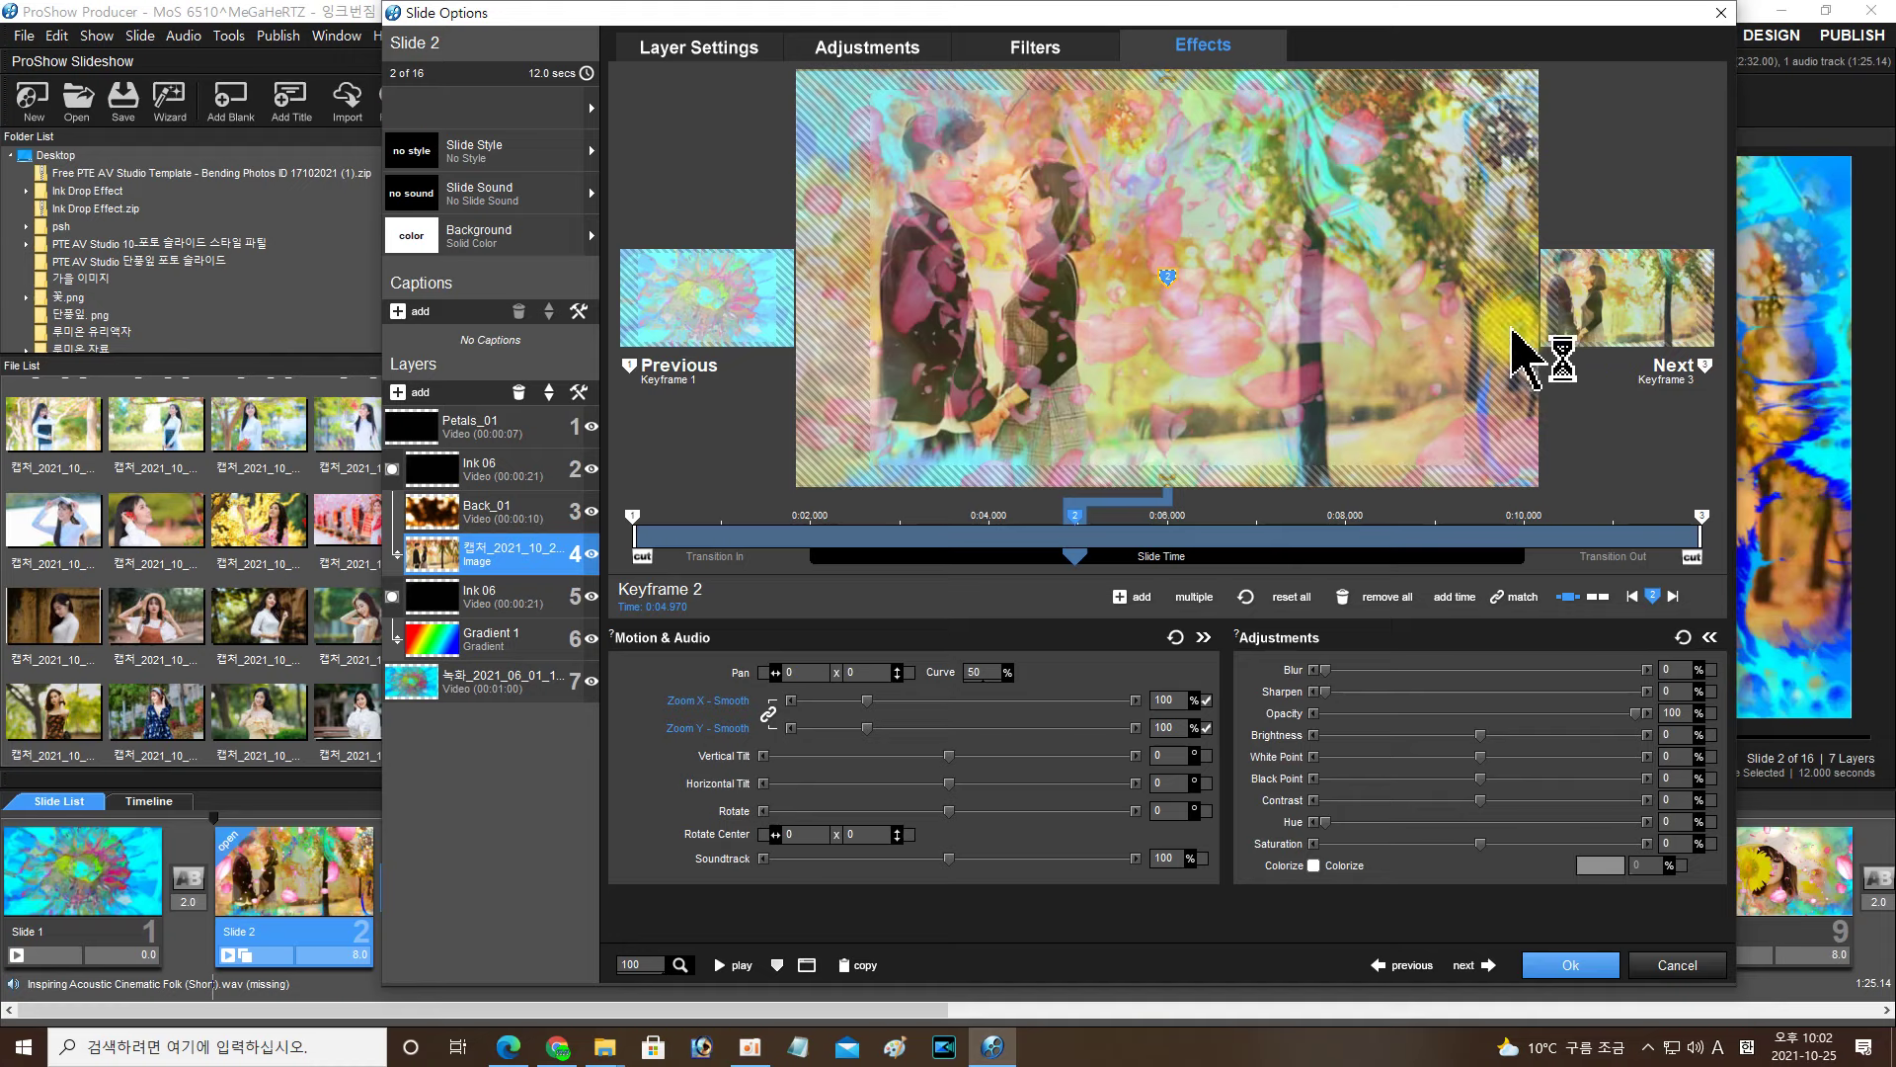
{"action": "left_click", "coordinate": [835, 49]}
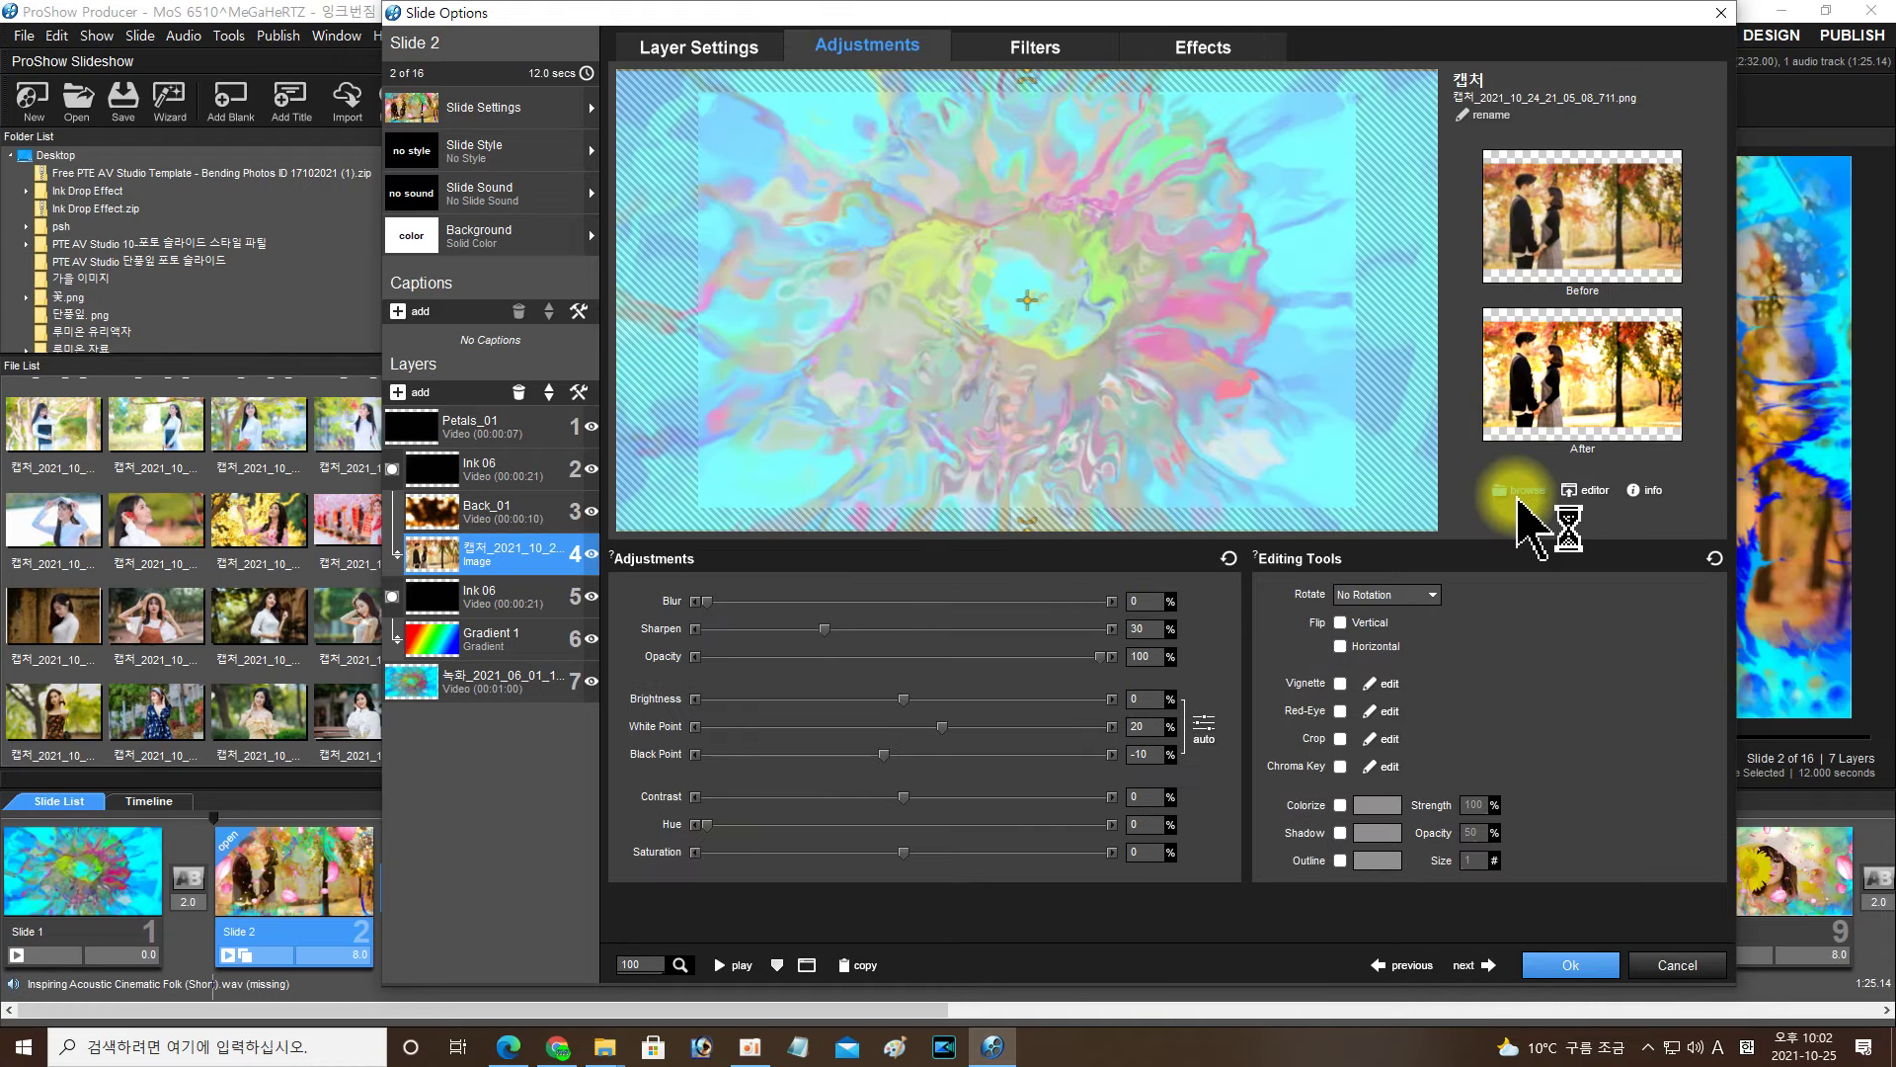
{"action": "left_click", "coordinate": [1519, 491]}
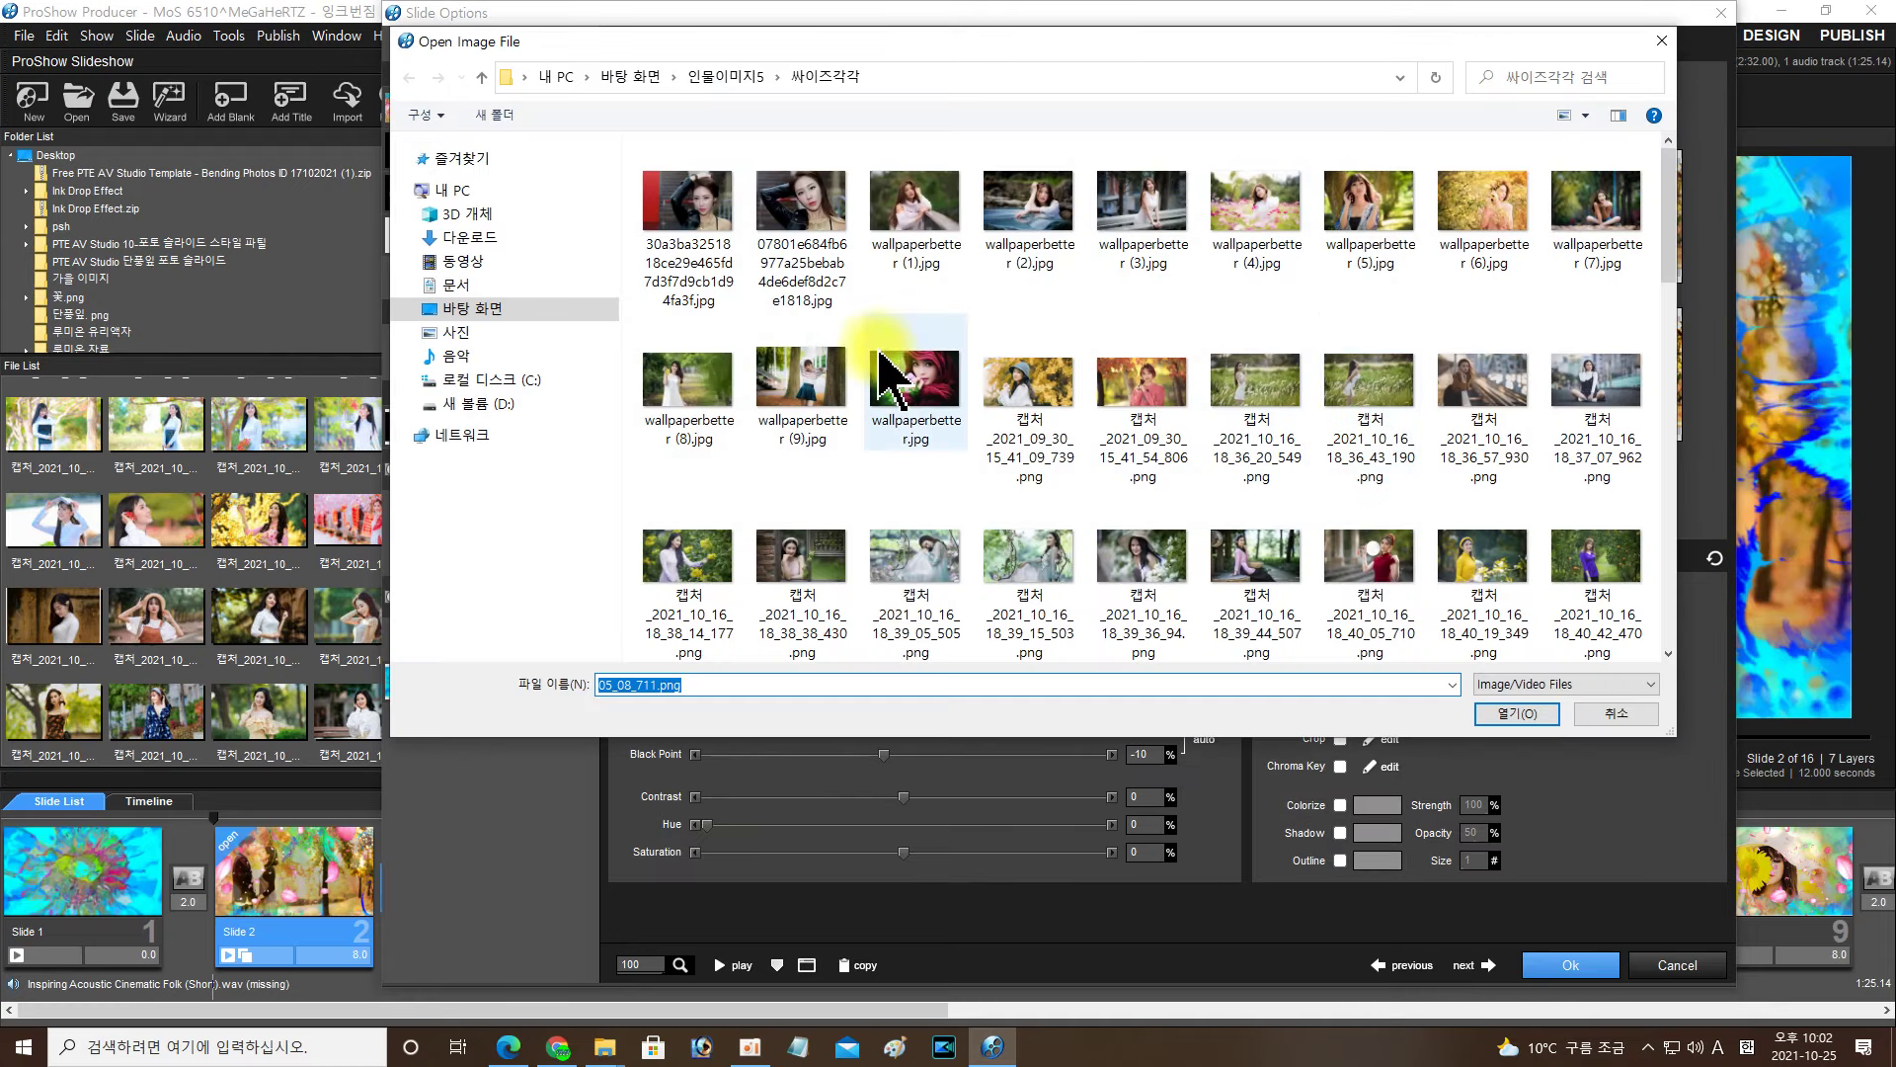
{"action": "left_click", "coordinate": [440, 314]}
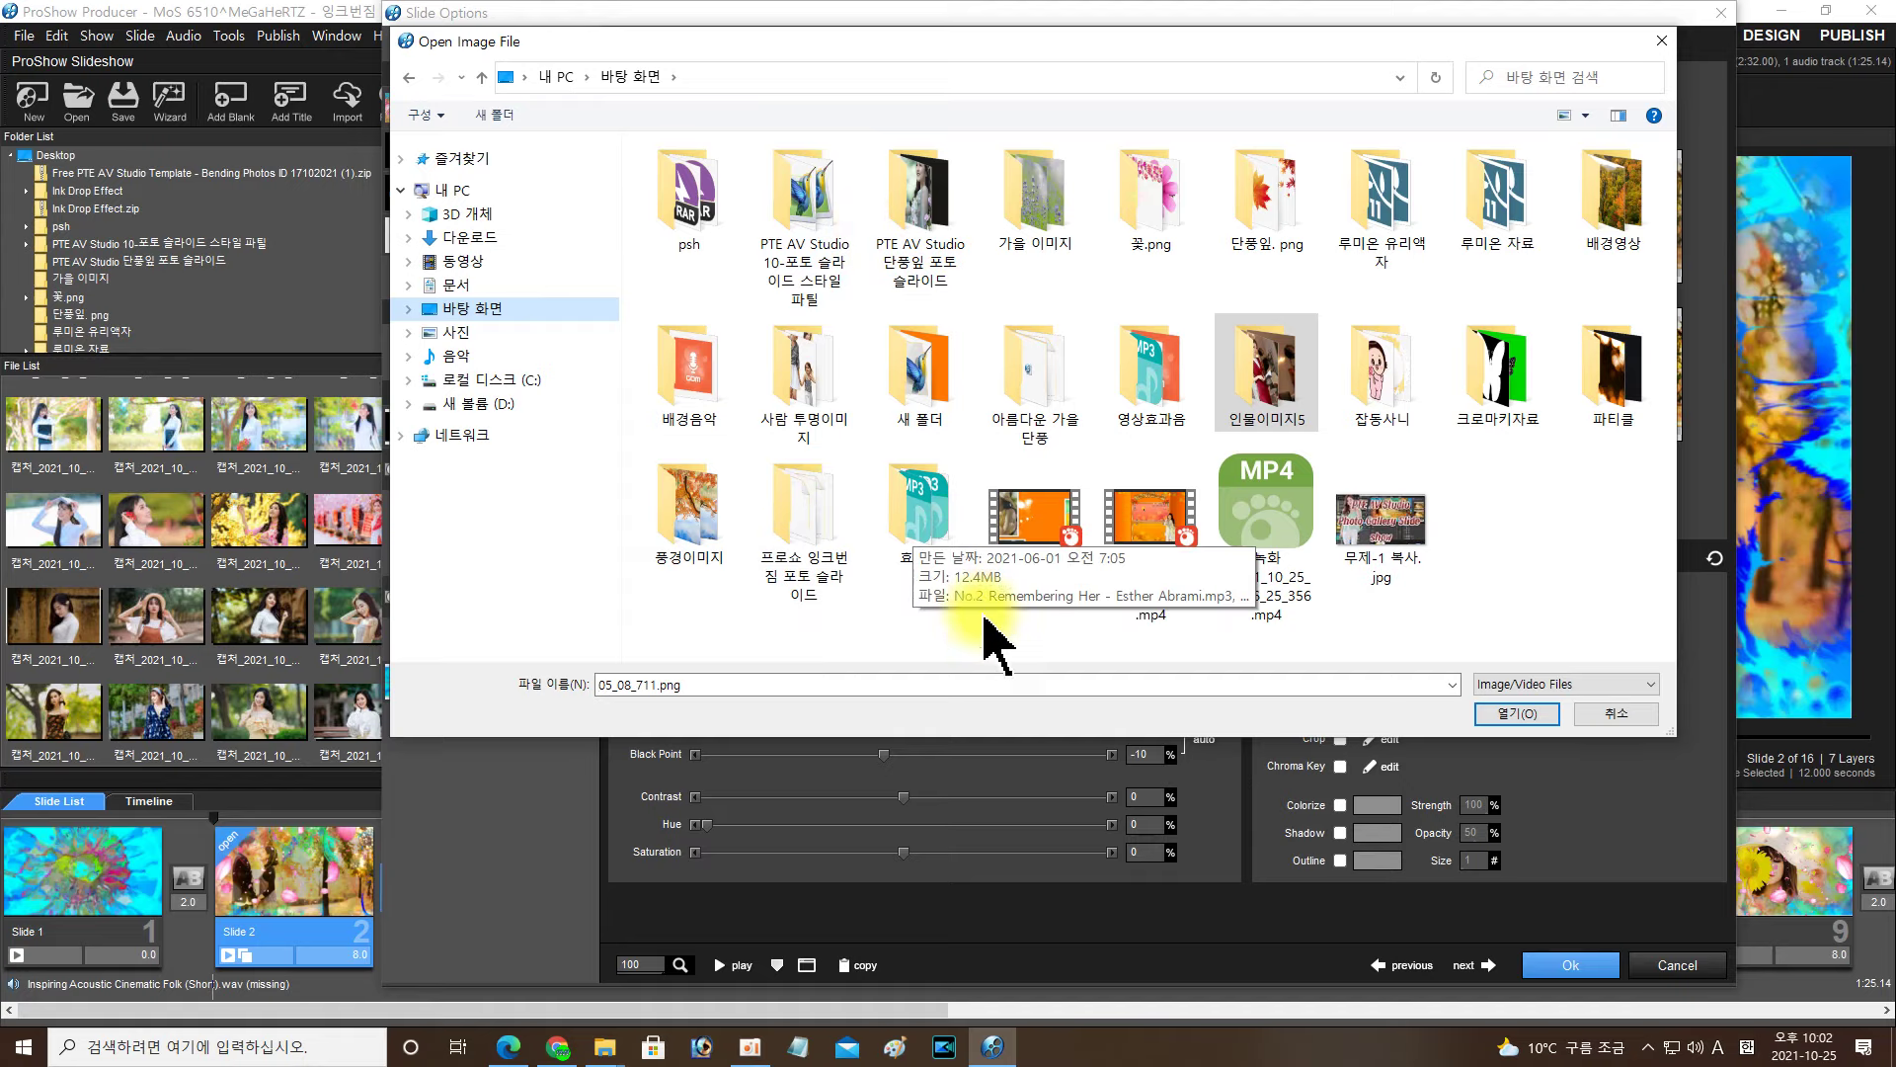
{"action": "double_click", "coordinate": [820, 513]}
{"action": "double_click", "coordinate": [682, 219]}
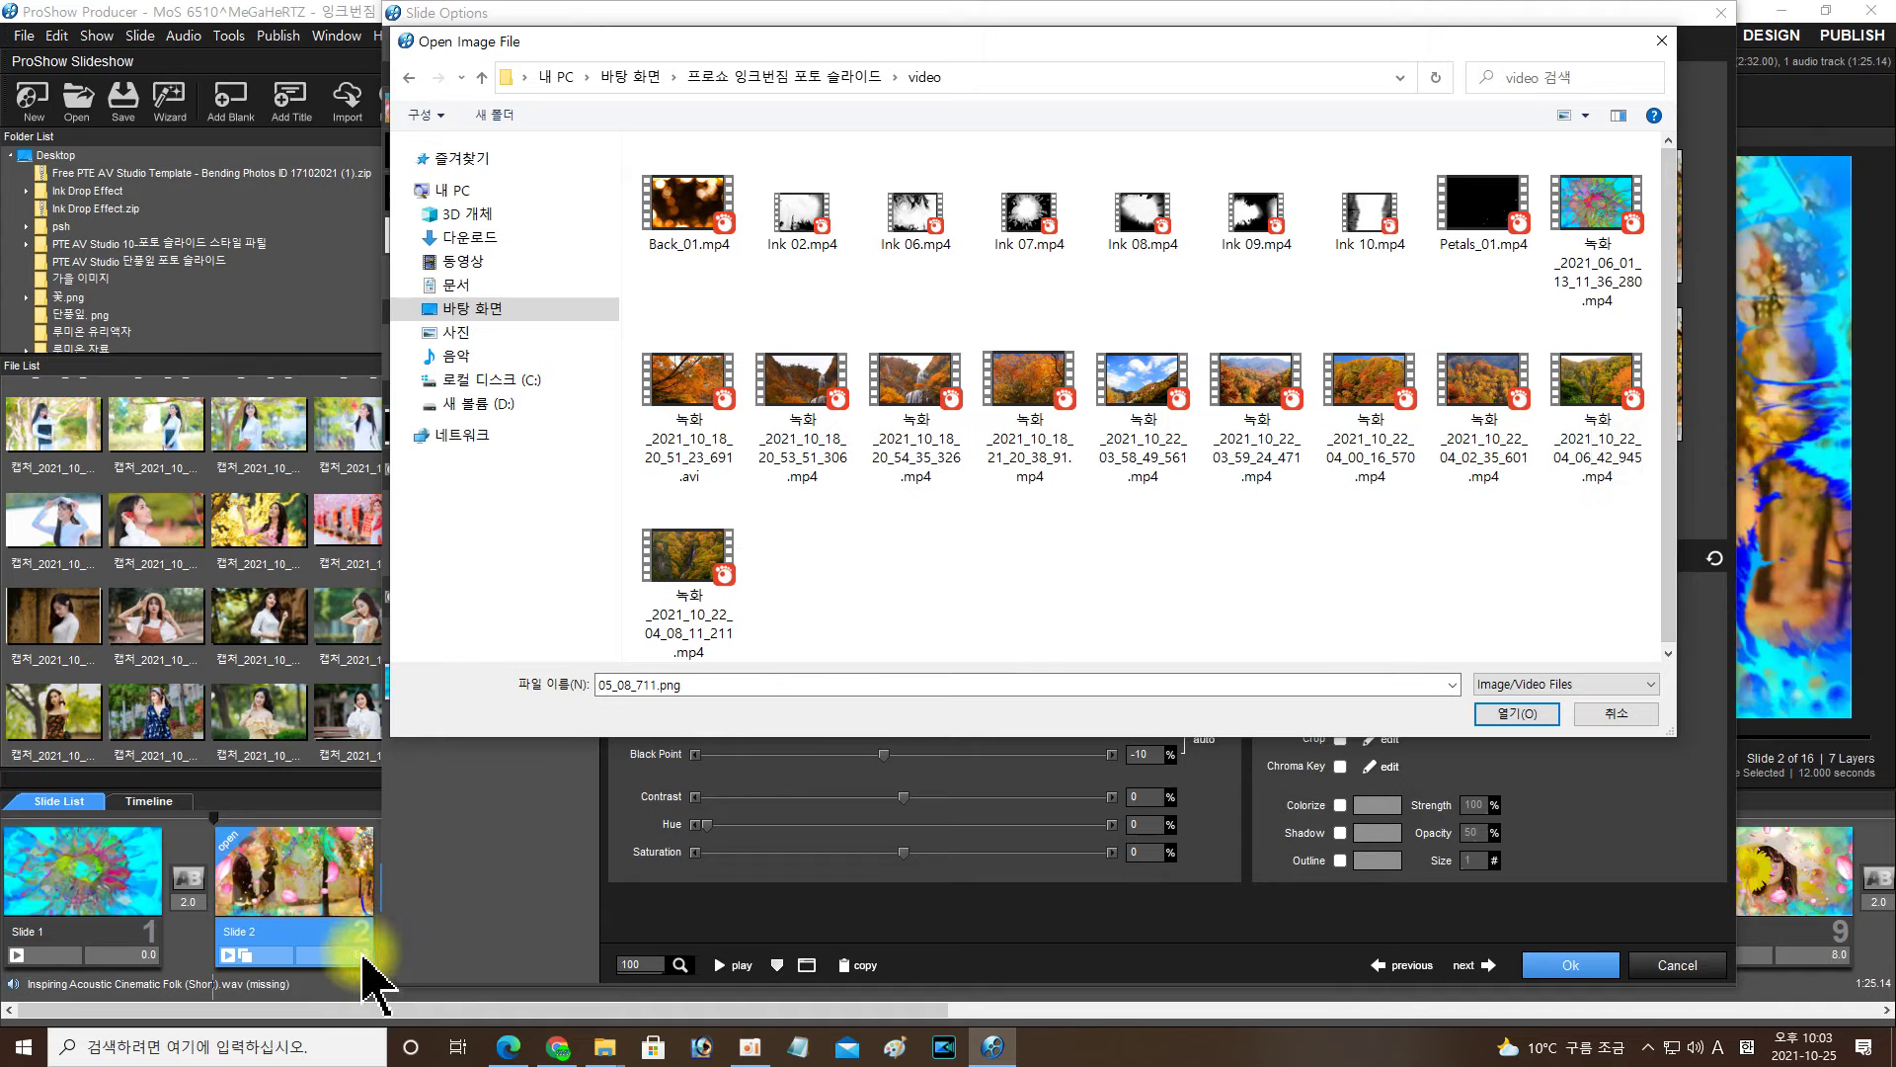
{"action": "left_click", "coordinate": [697, 558]}
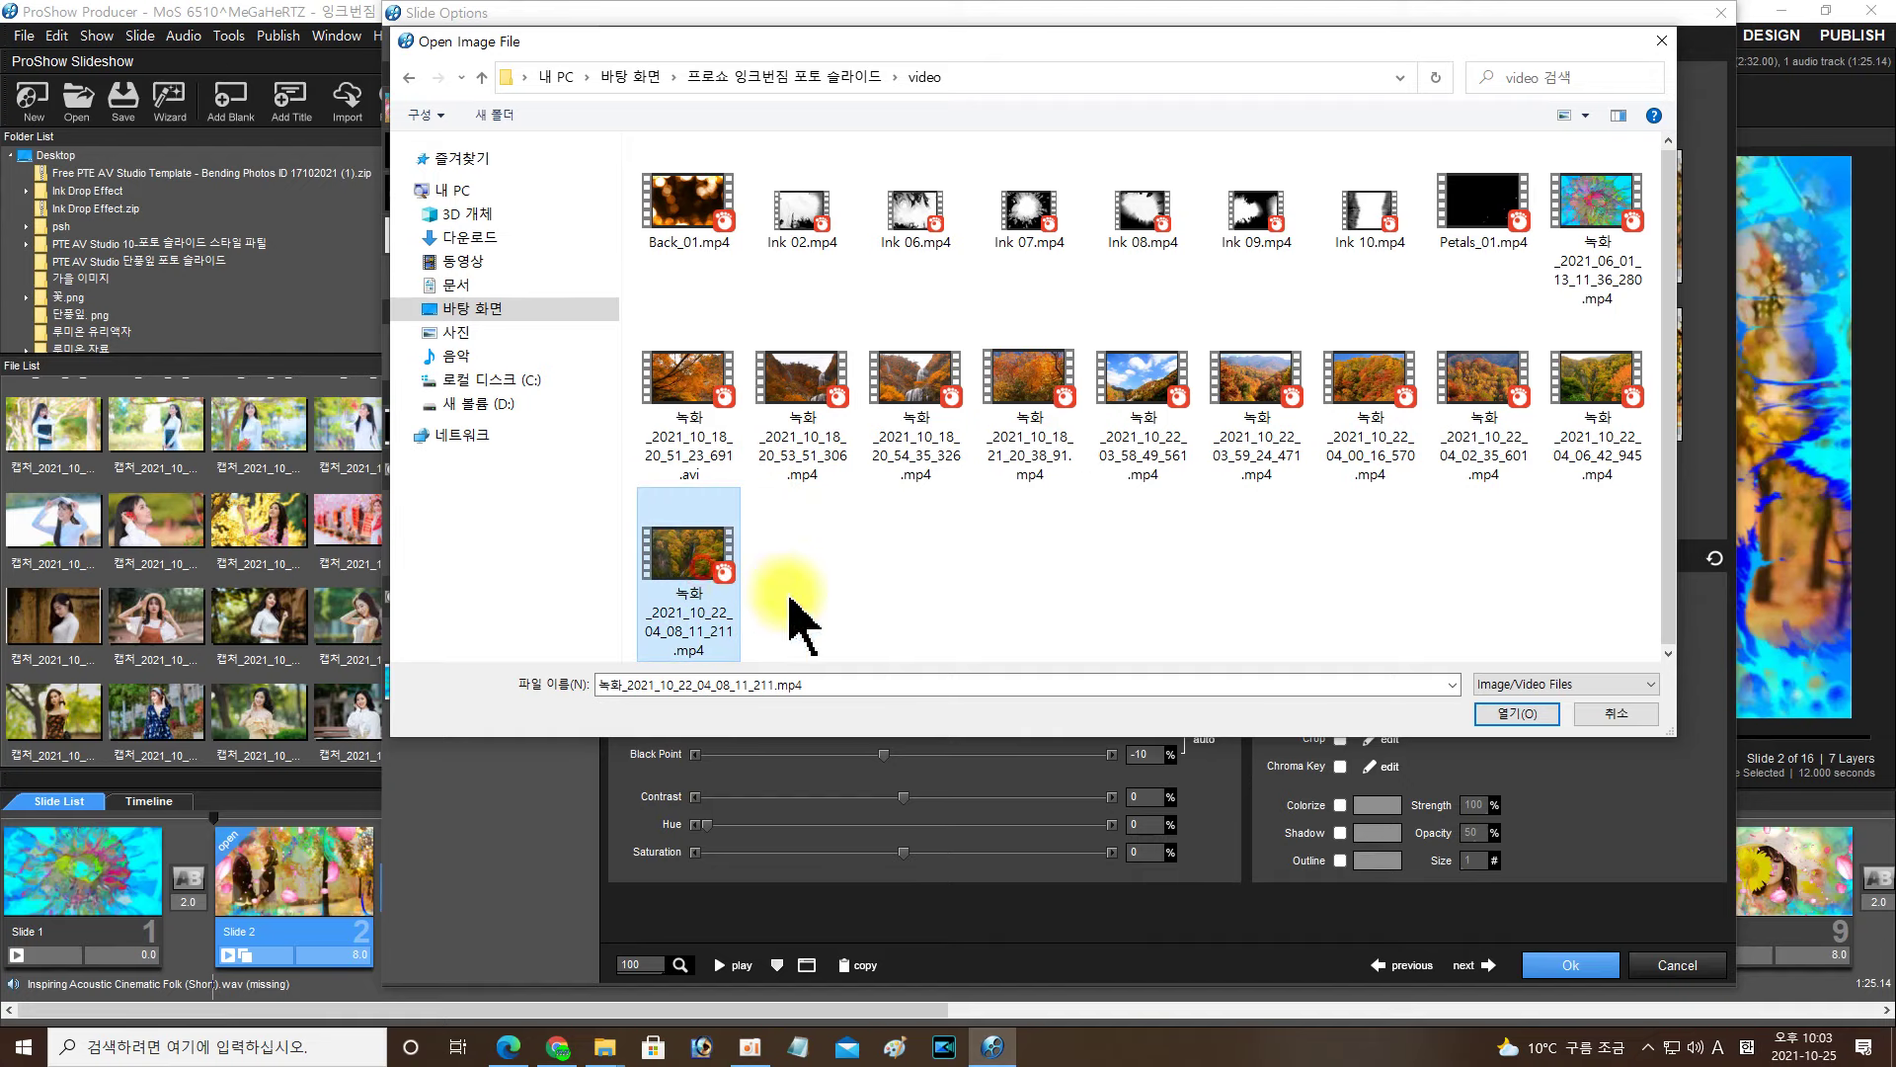
{"action": "left_click", "coordinate": [1512, 715]}
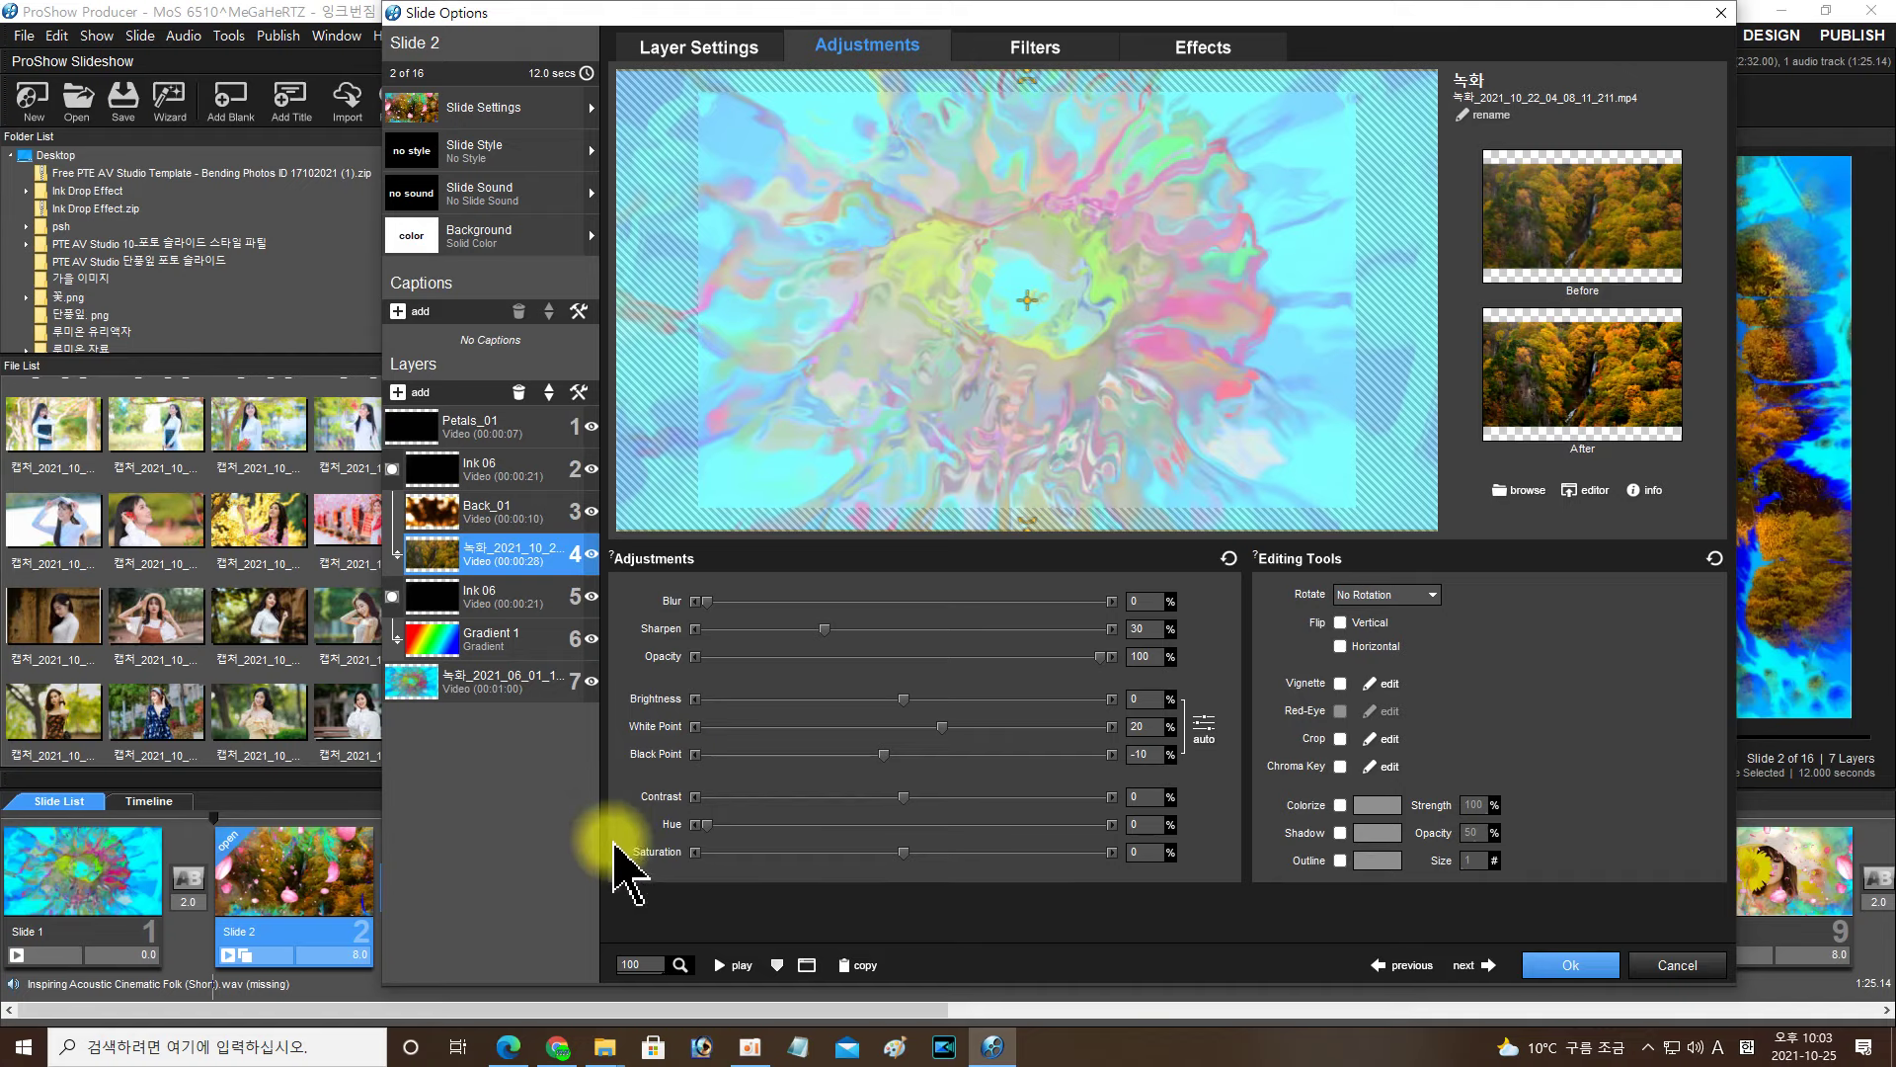
{"action": "left_click", "coordinate": [724, 970]}
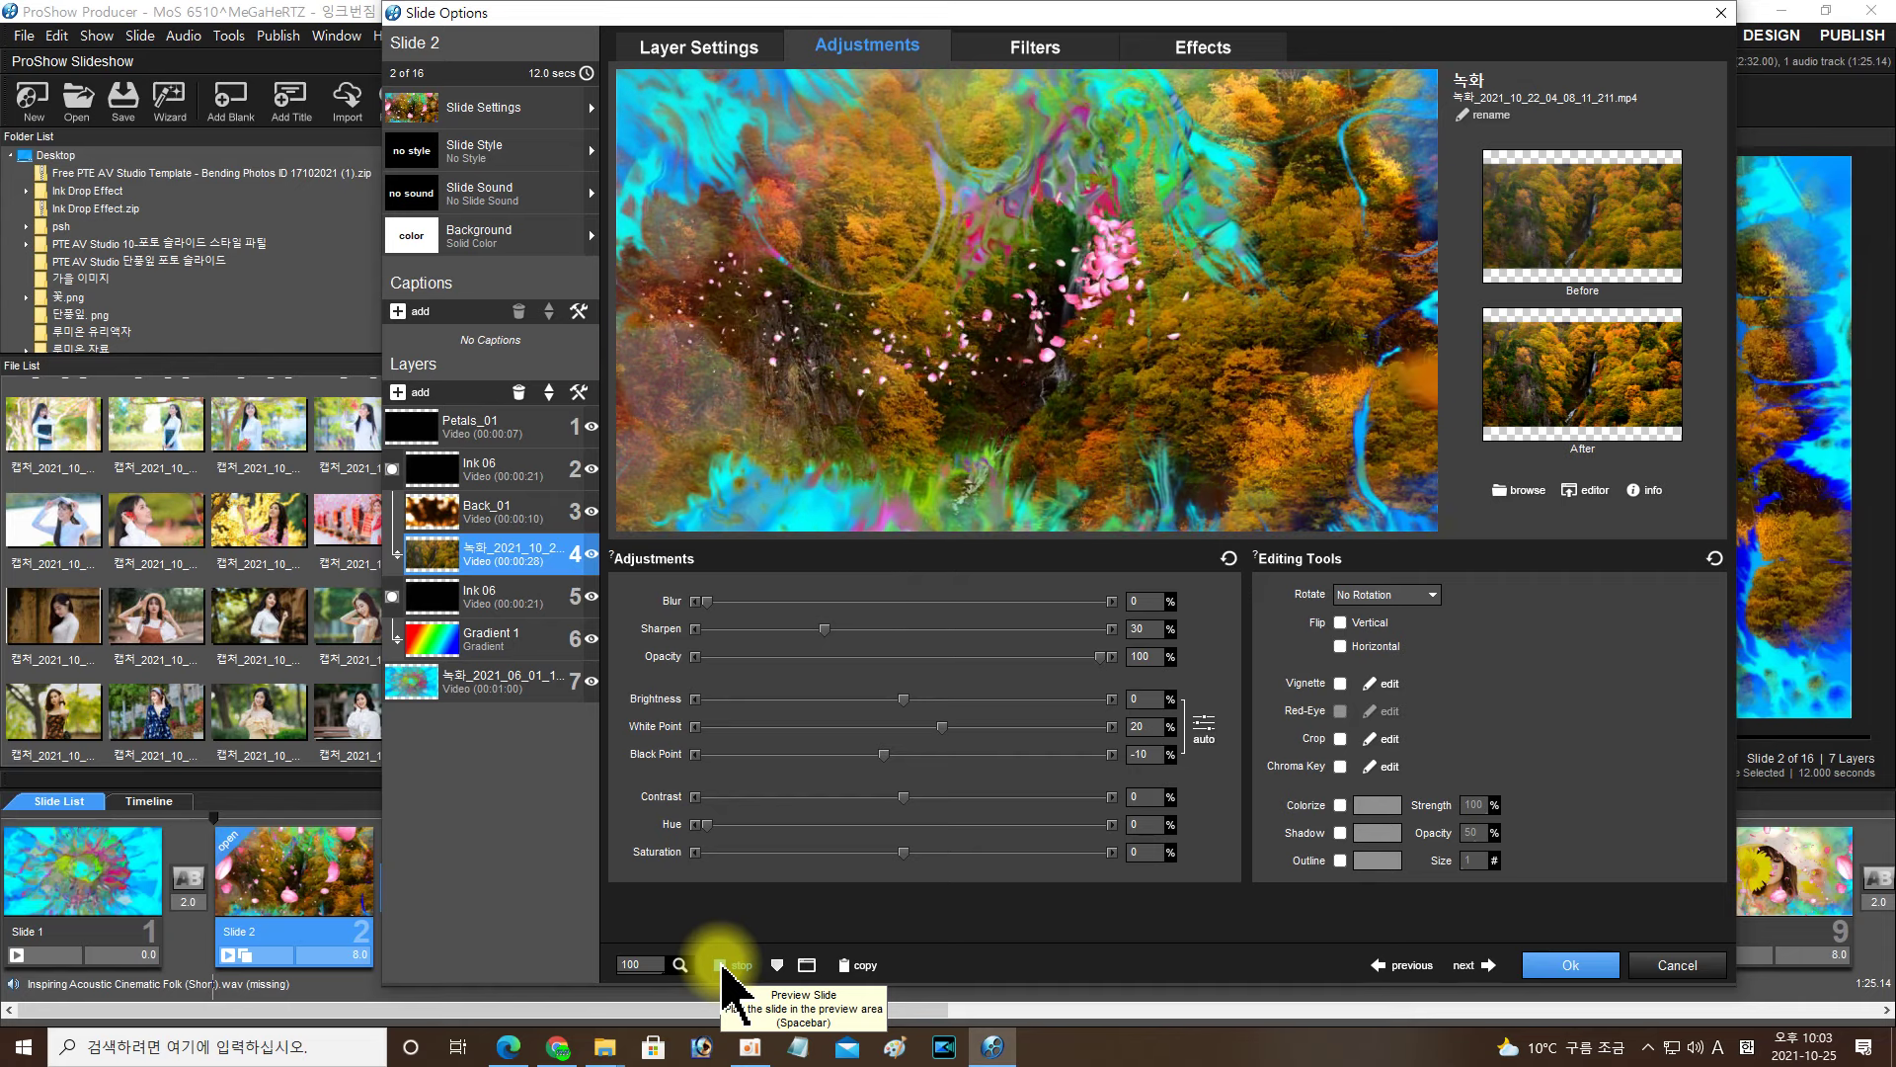
Step: Stop the preview, set the volume of slide 2's layer 4 video to 0, and apply the slide options
{"action": "left_click", "coordinate": [724, 968]}
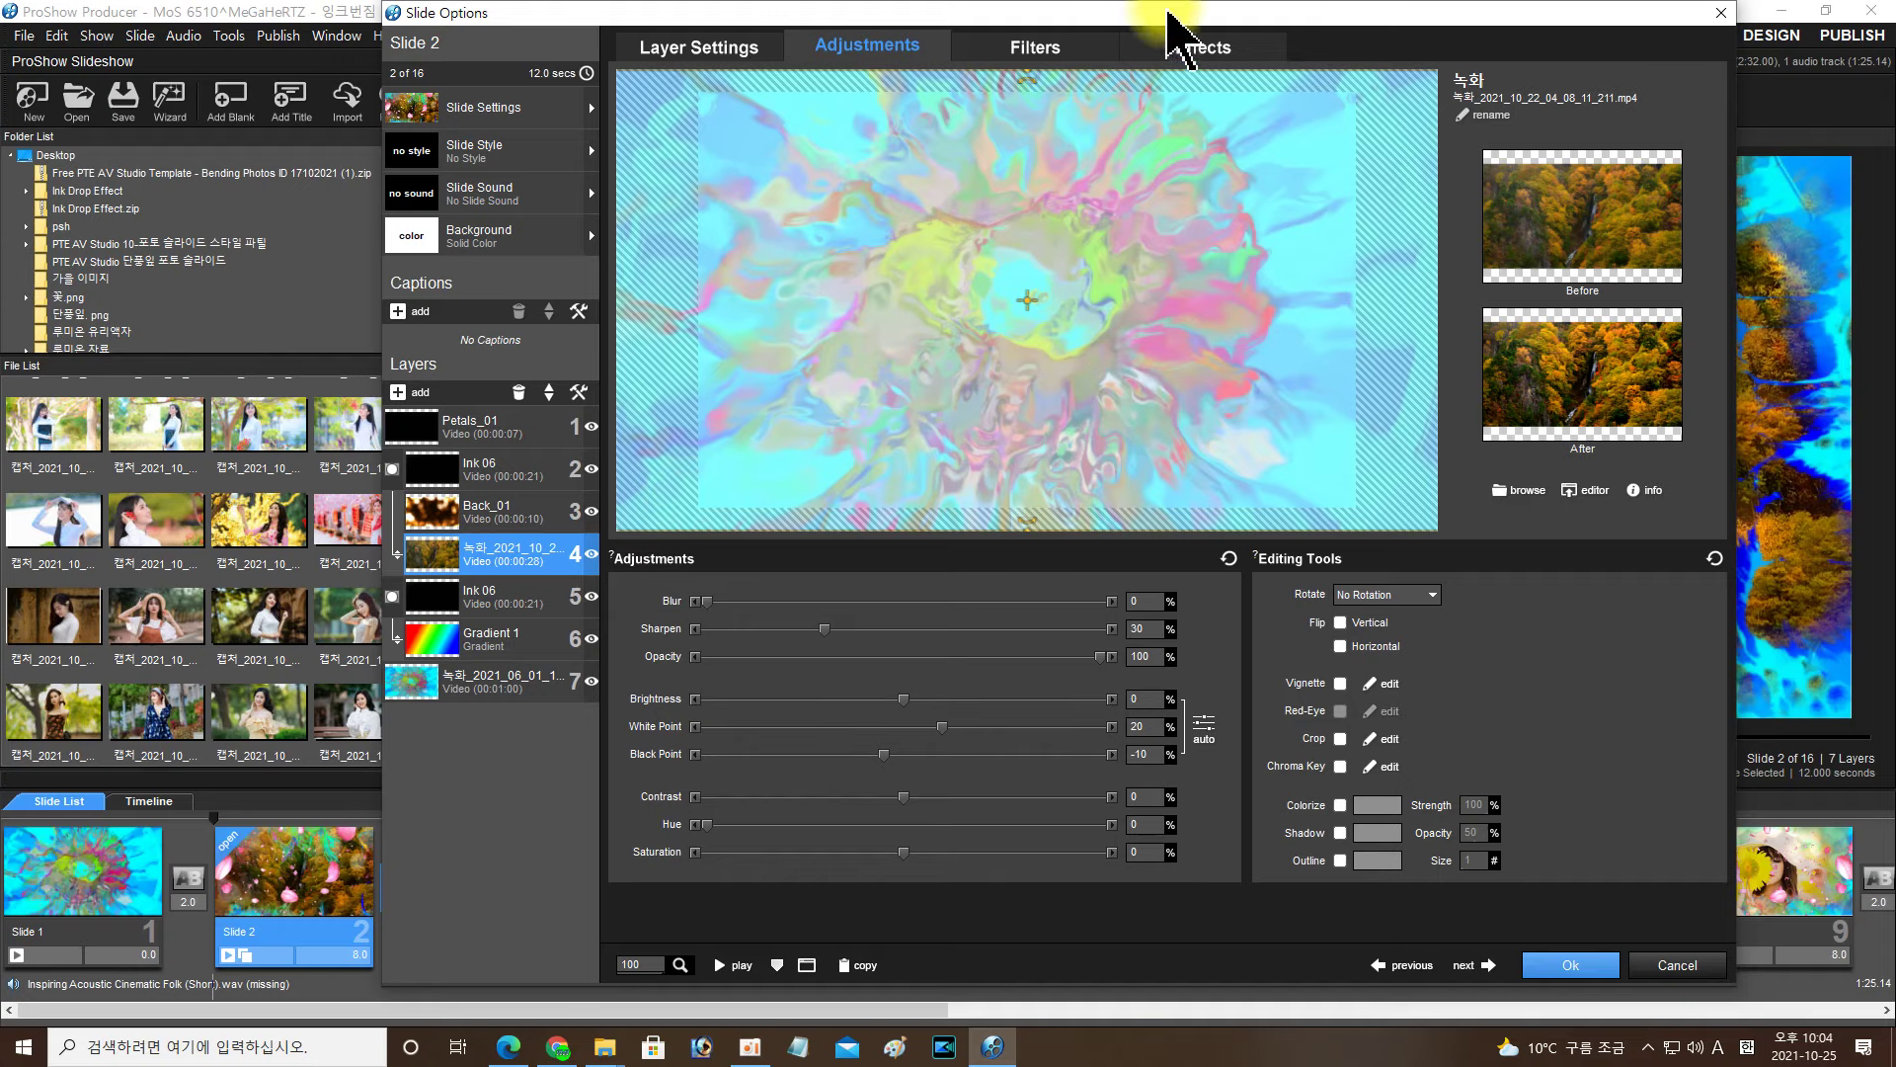
{"action": "left_click", "coordinate": [691, 59]}
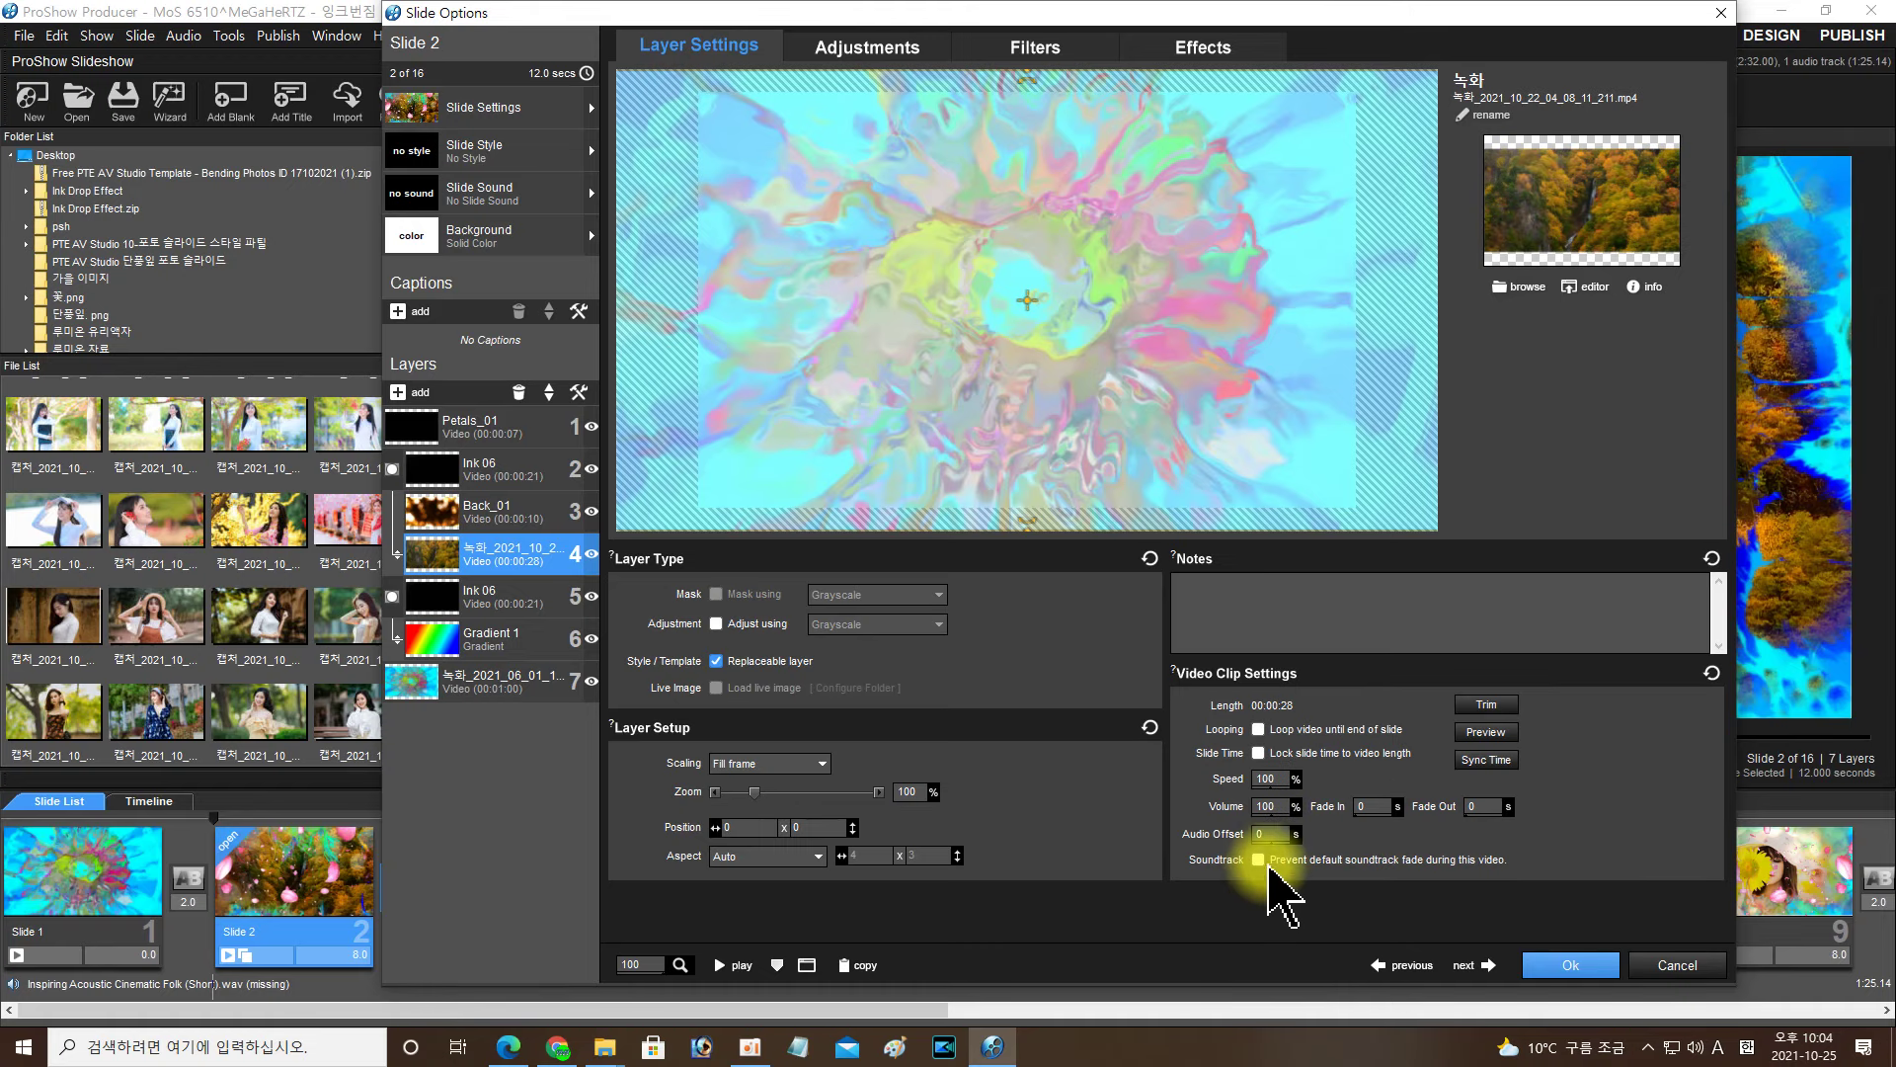
{"action": "left_click_drag", "start_coordinate": [1274, 828], "coordinate": [988, 855]}
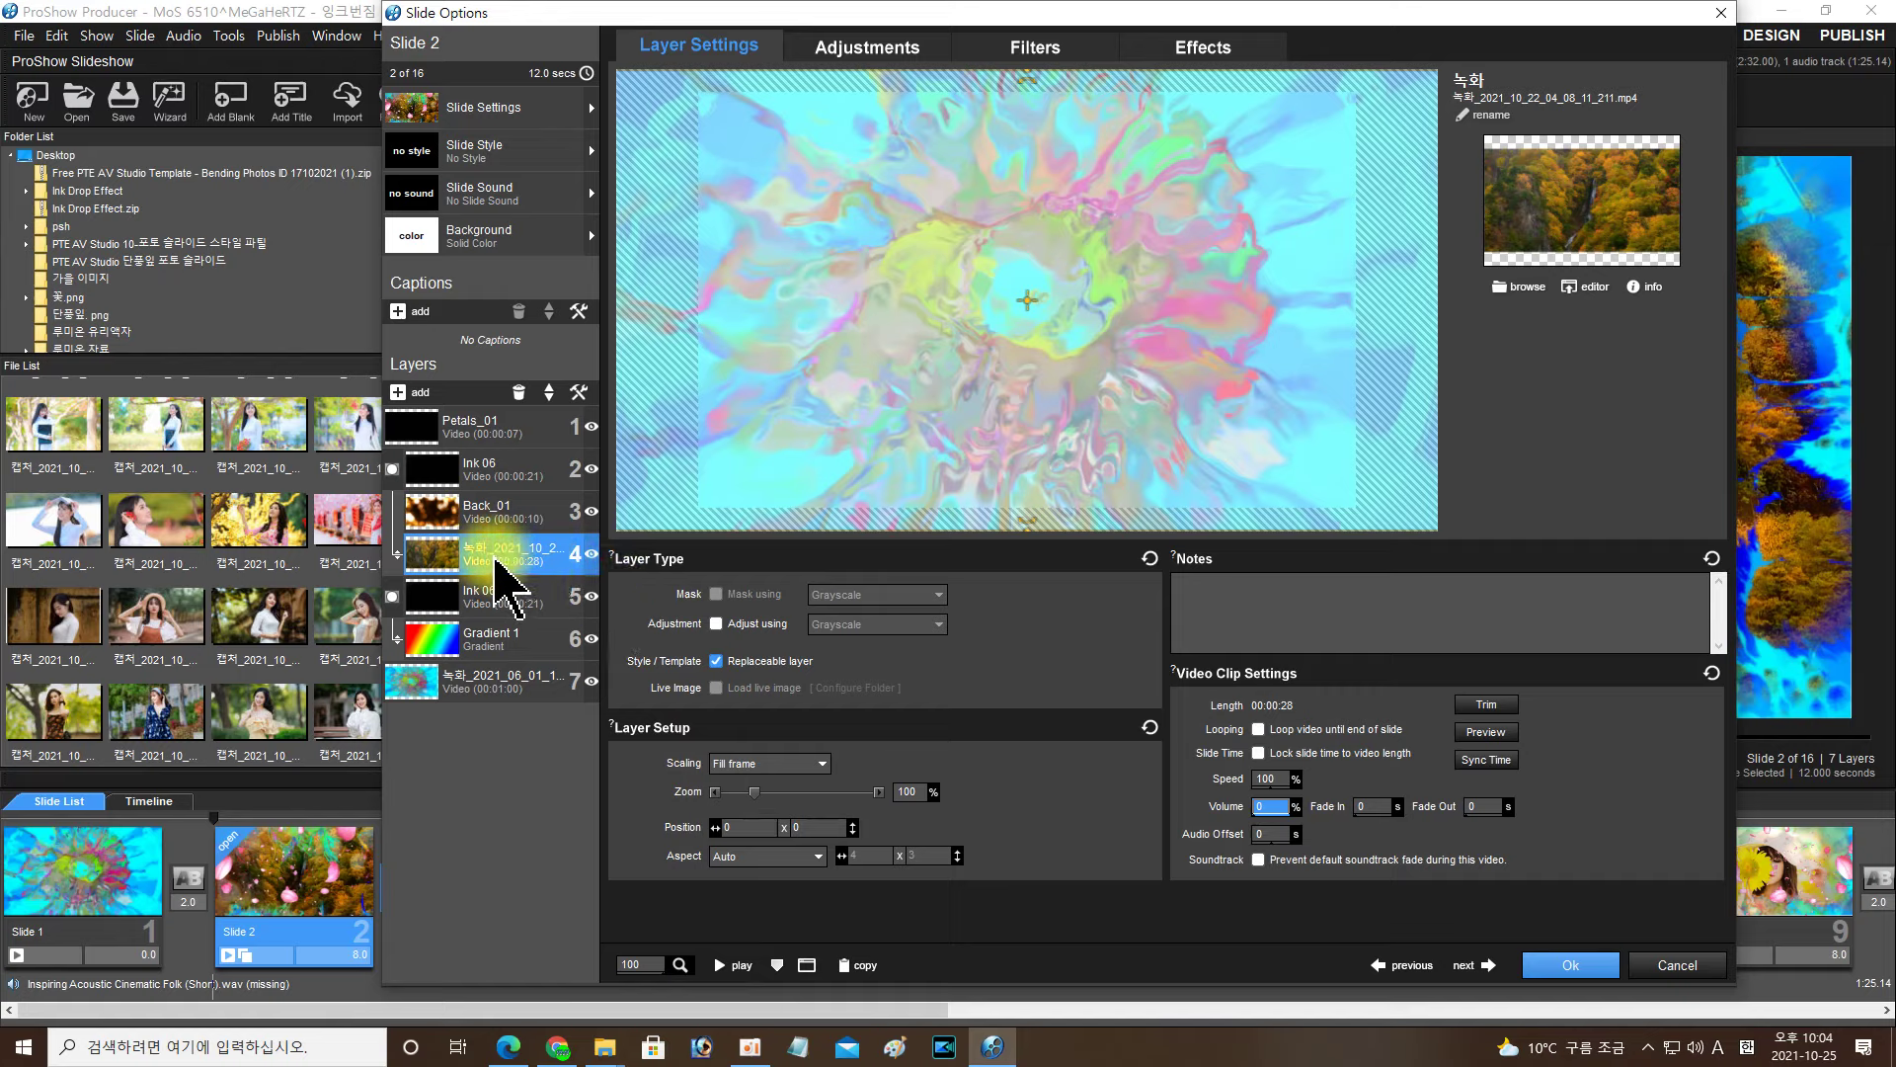
{"action": "left_click", "coordinate": [192, 950]}
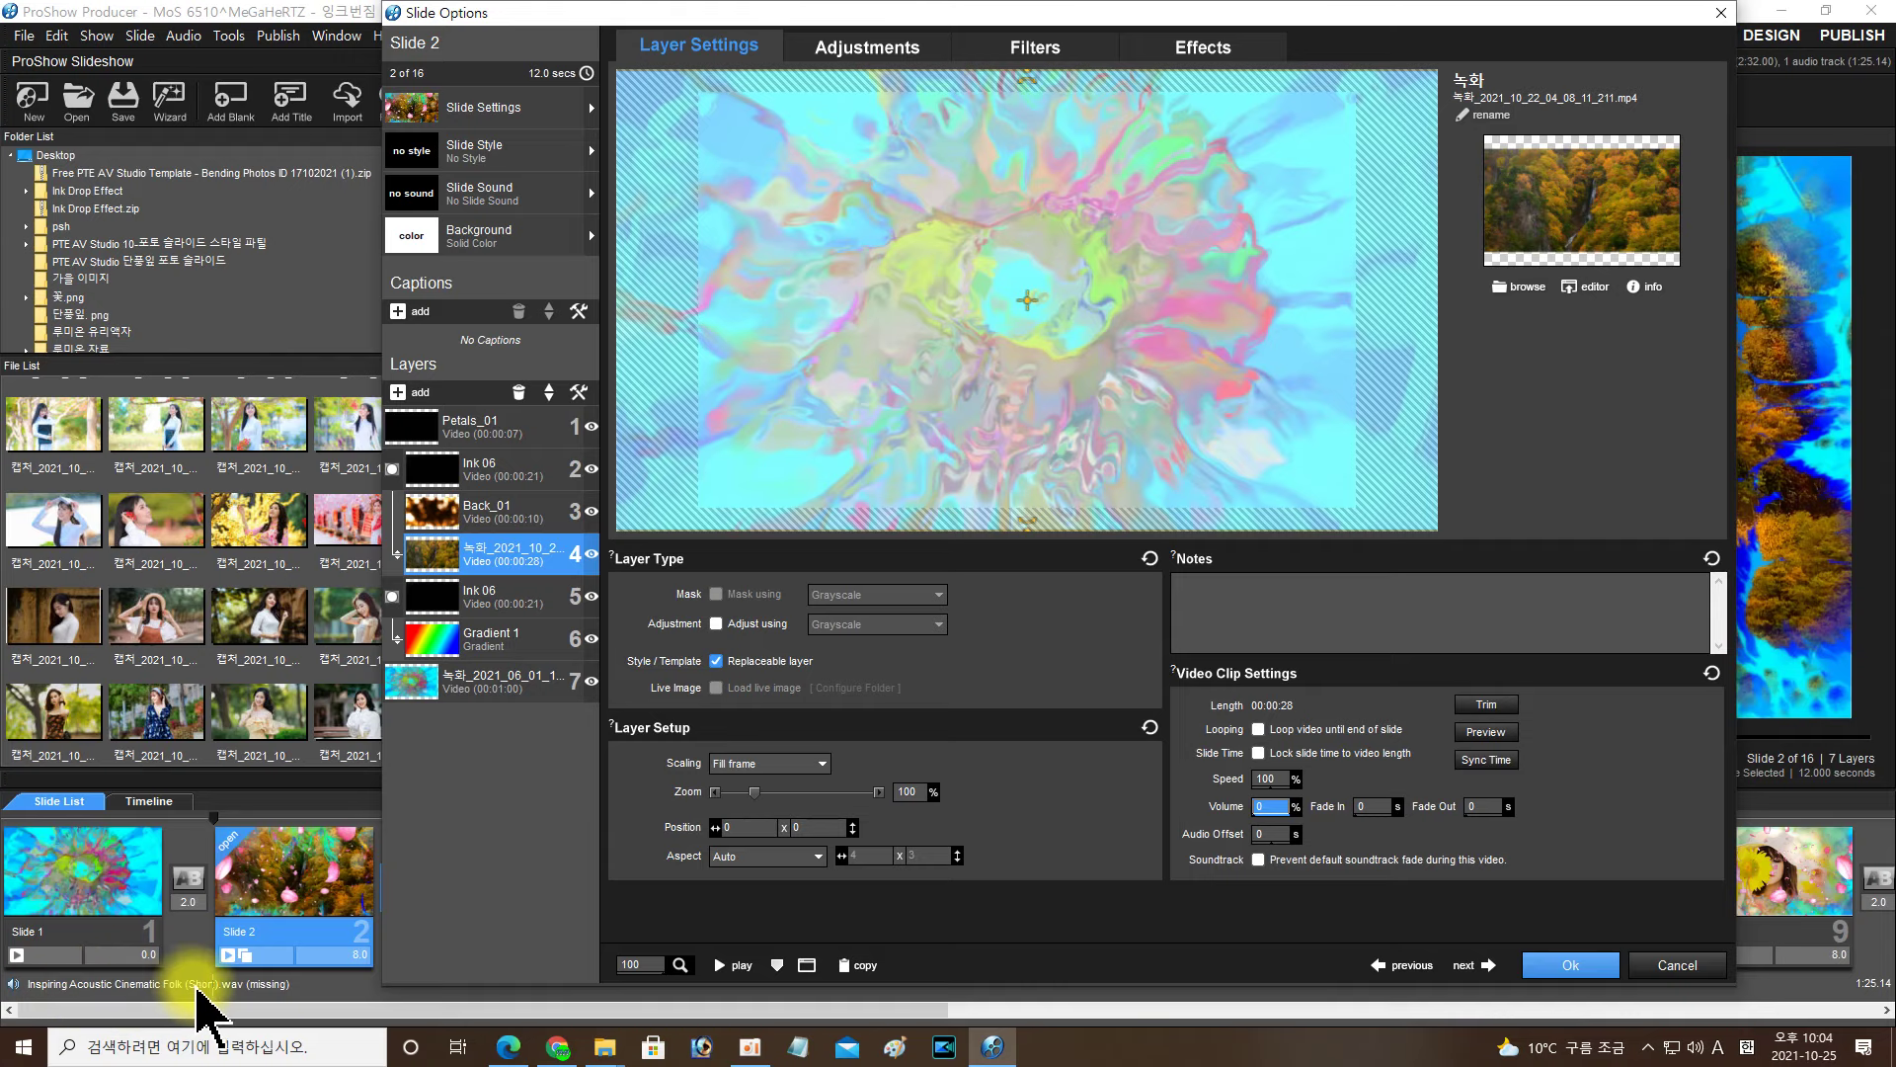
{"action": "left_click", "coordinate": [1578, 967]}
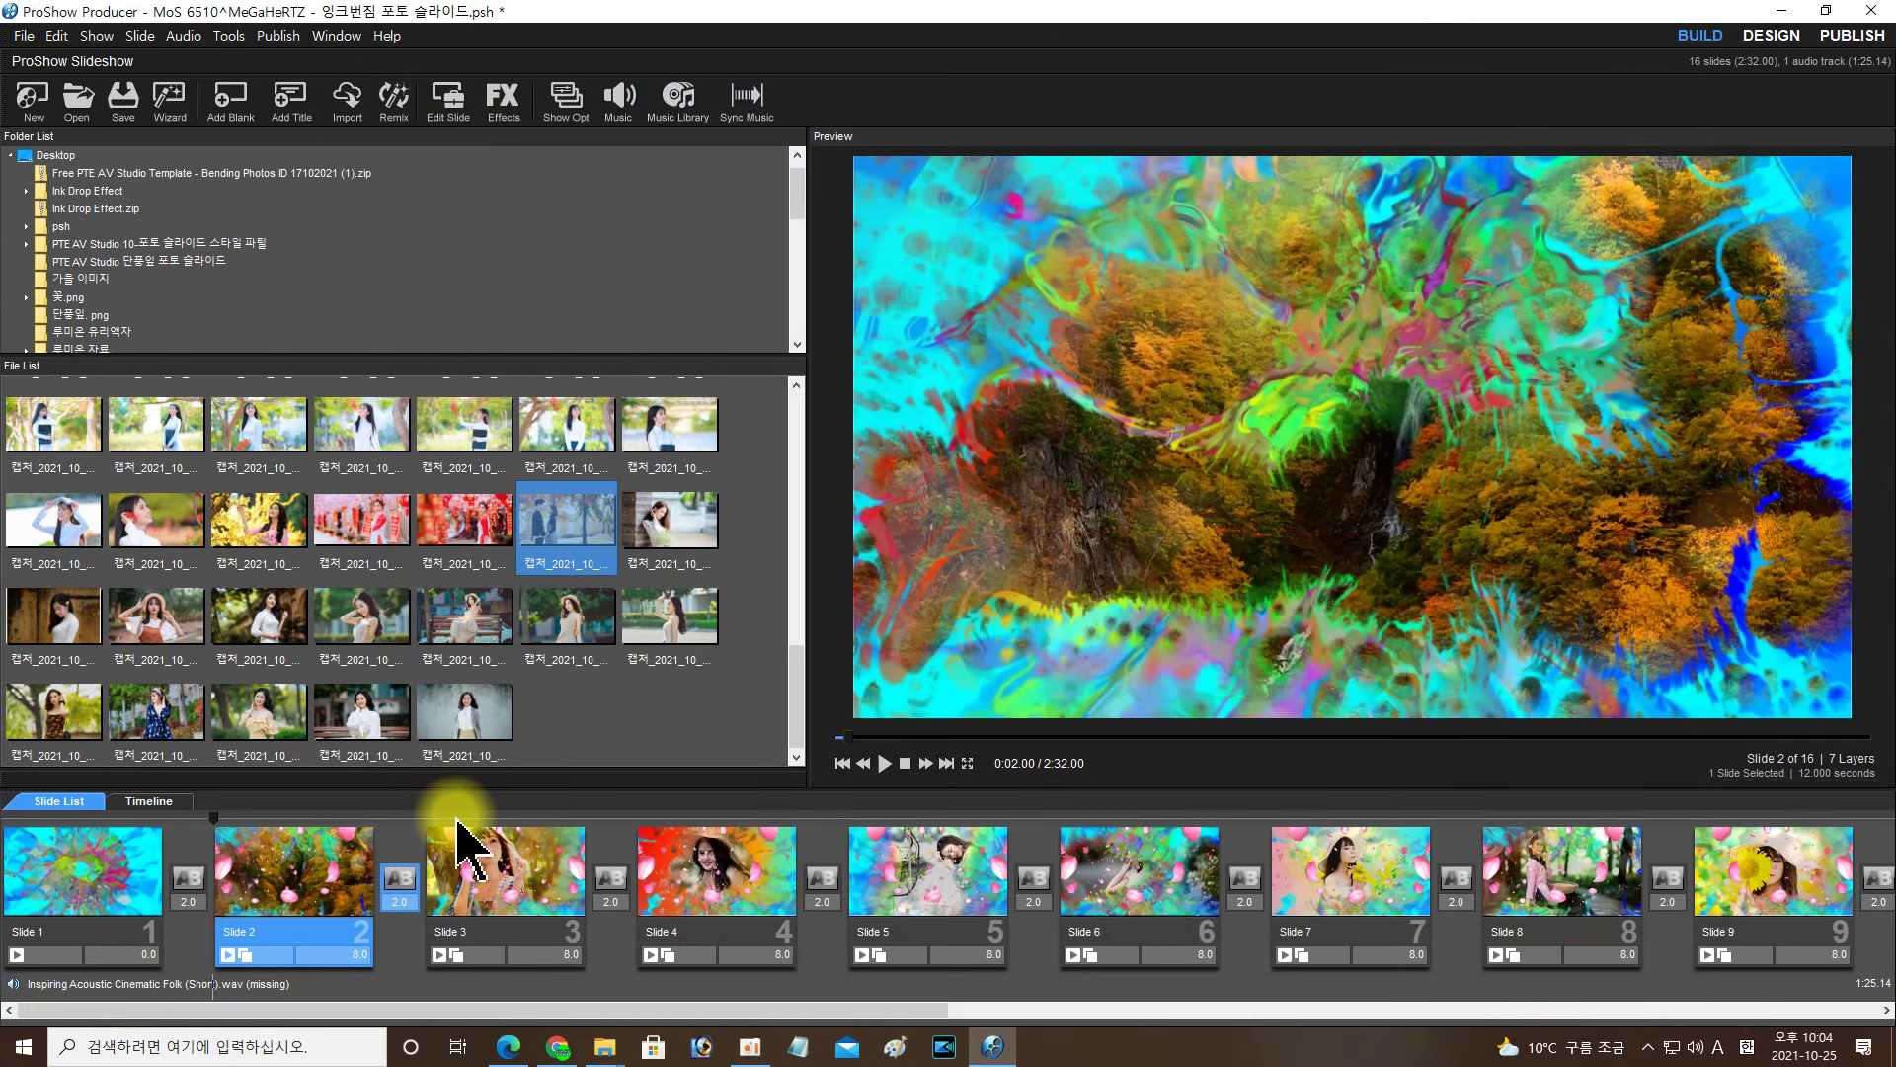
Step: Play the show from slide 2 while following the slides in the slide list, and stop playback
{"action": "left_click", "coordinate": [885, 762]}
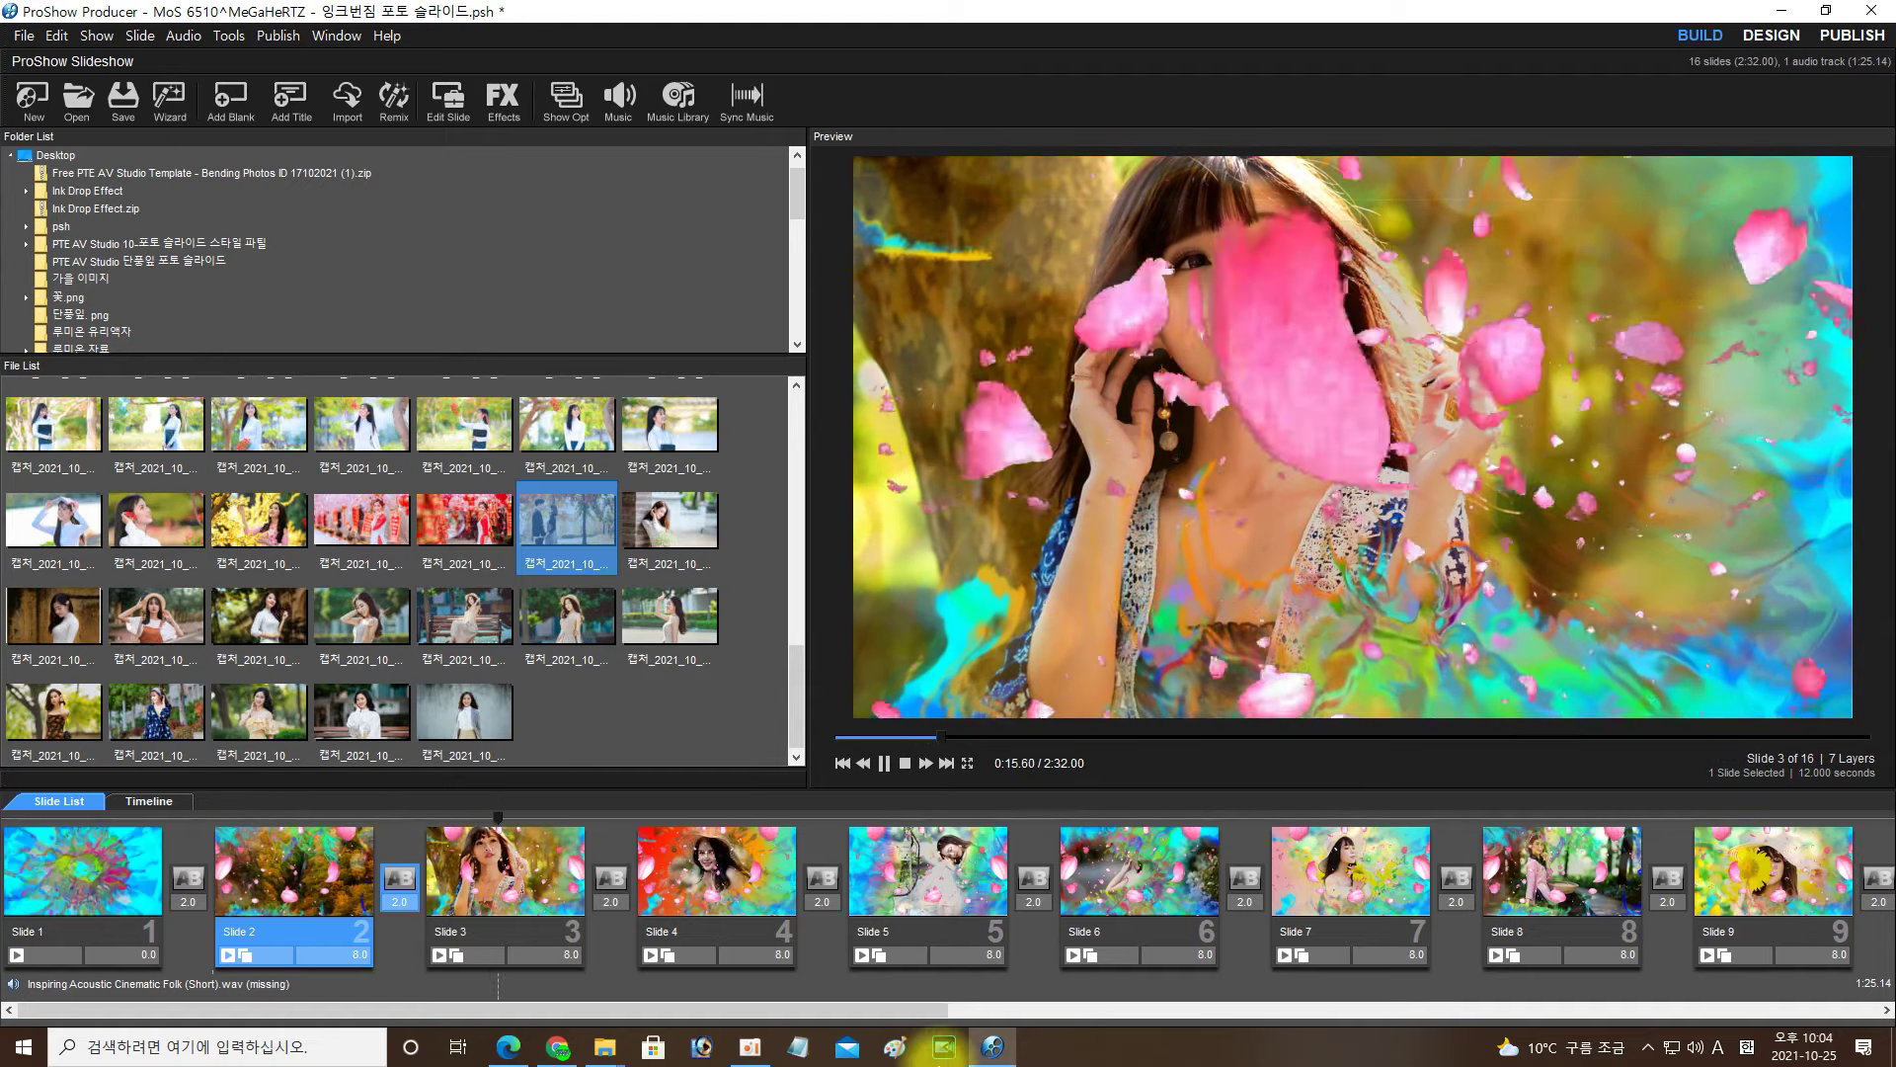
{"action": "left_click_drag", "start_coordinate": [787, 1008], "coordinate": [1728, 919]}
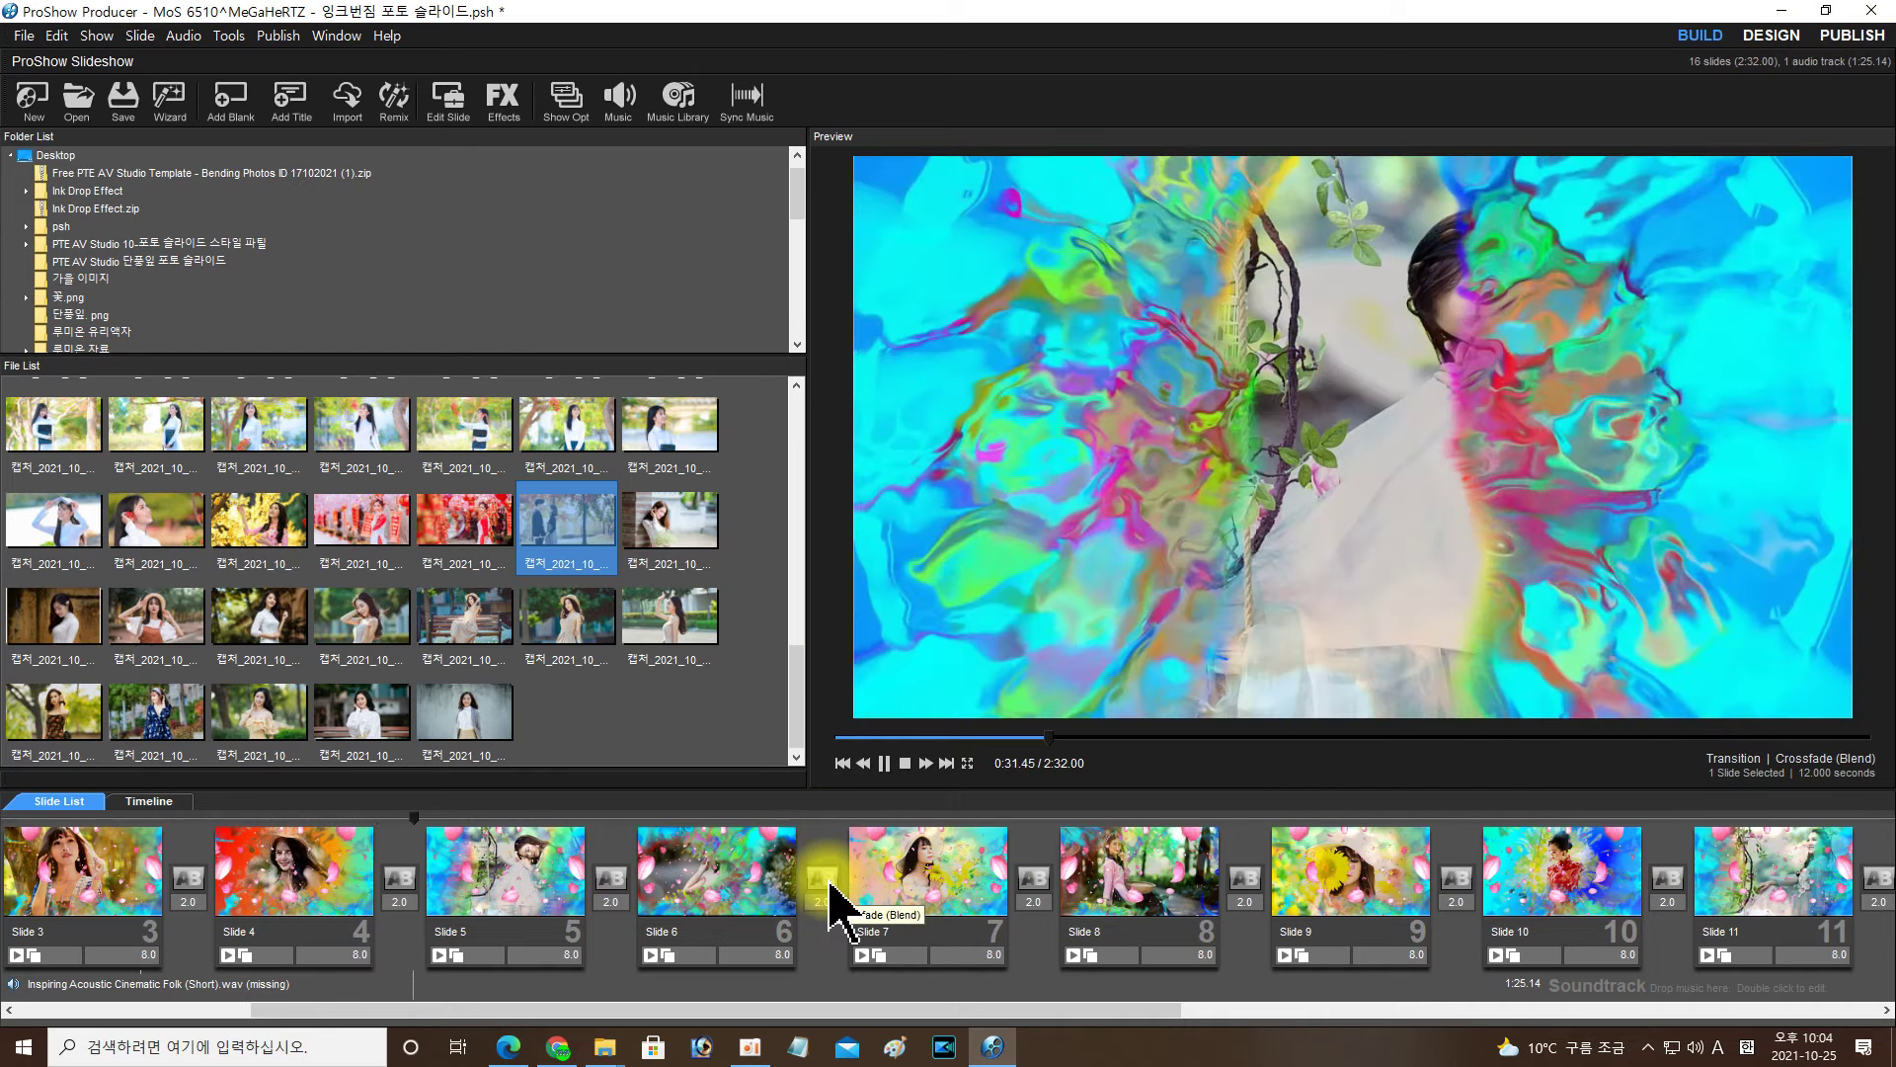
{"action": "left_click_drag", "start_coordinate": [747, 1009], "coordinate": [1449, 1012]}
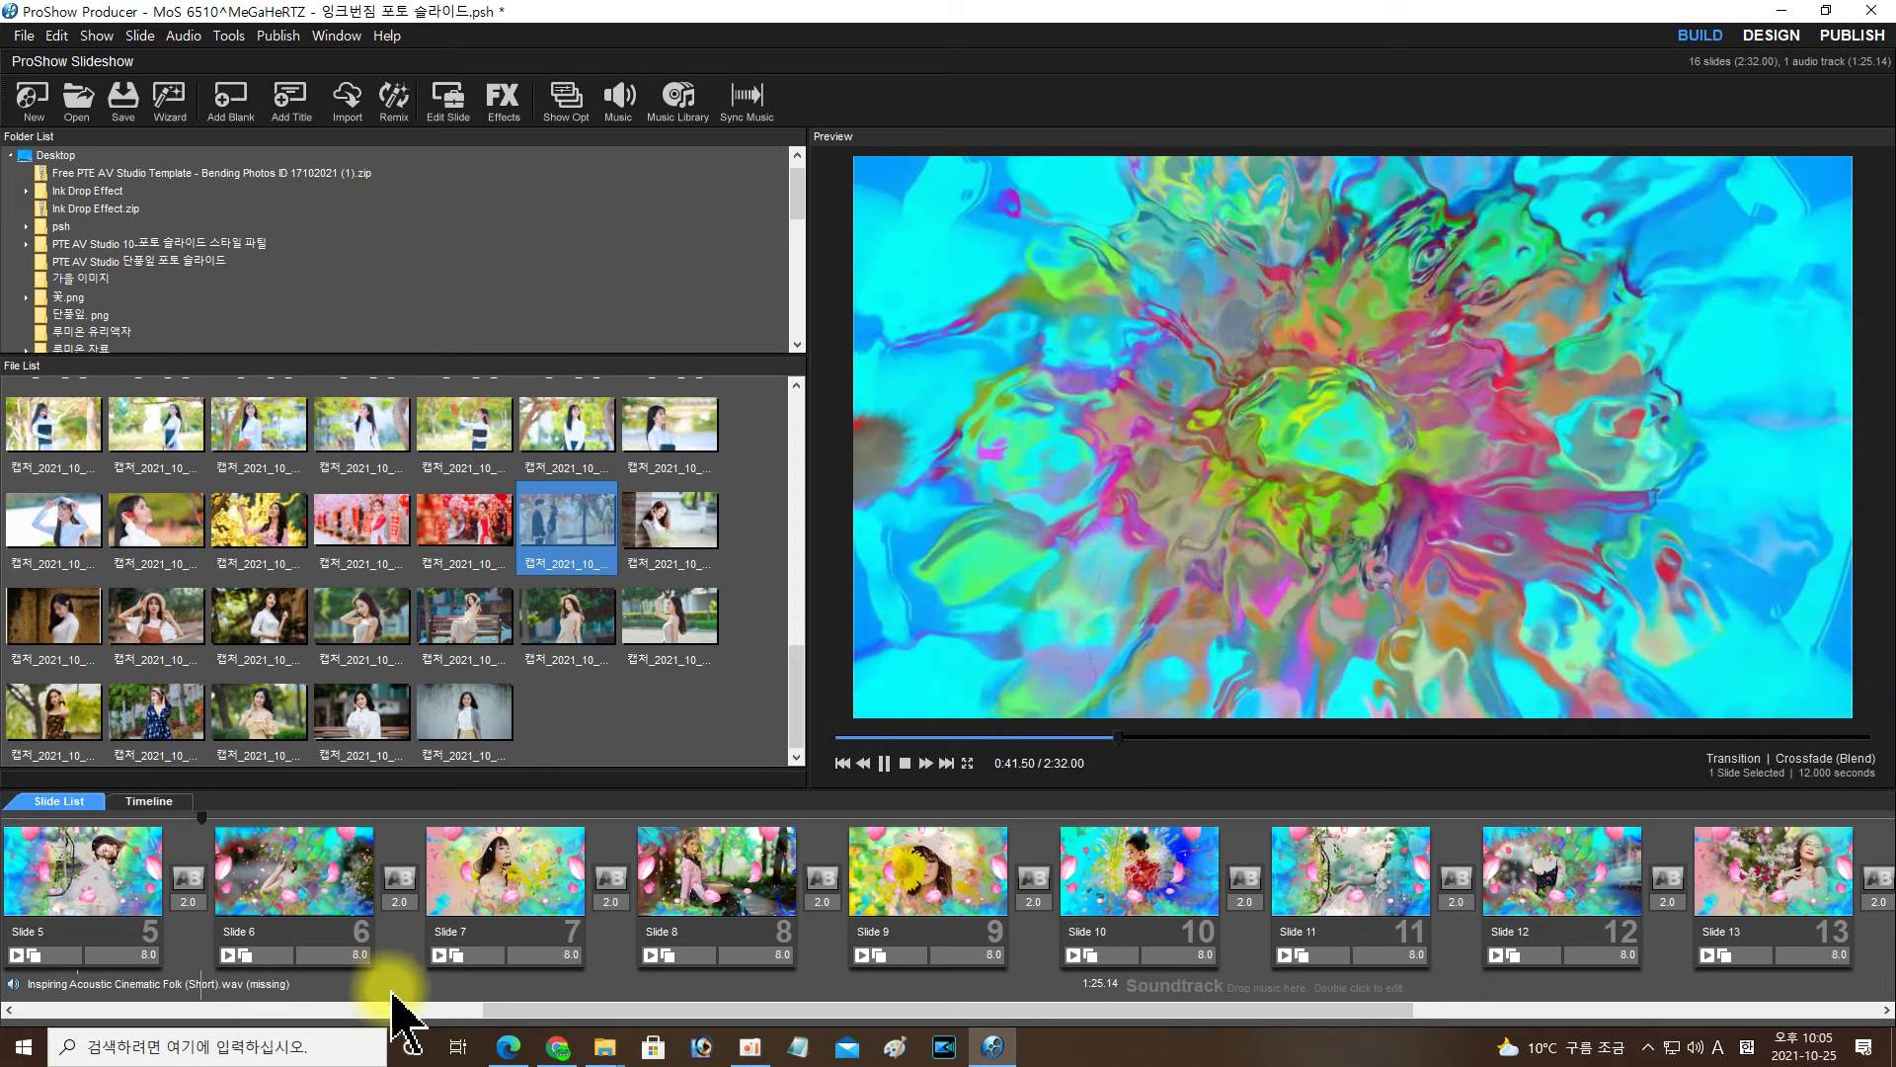
{"action": "left_click", "coordinate": [905, 762]}
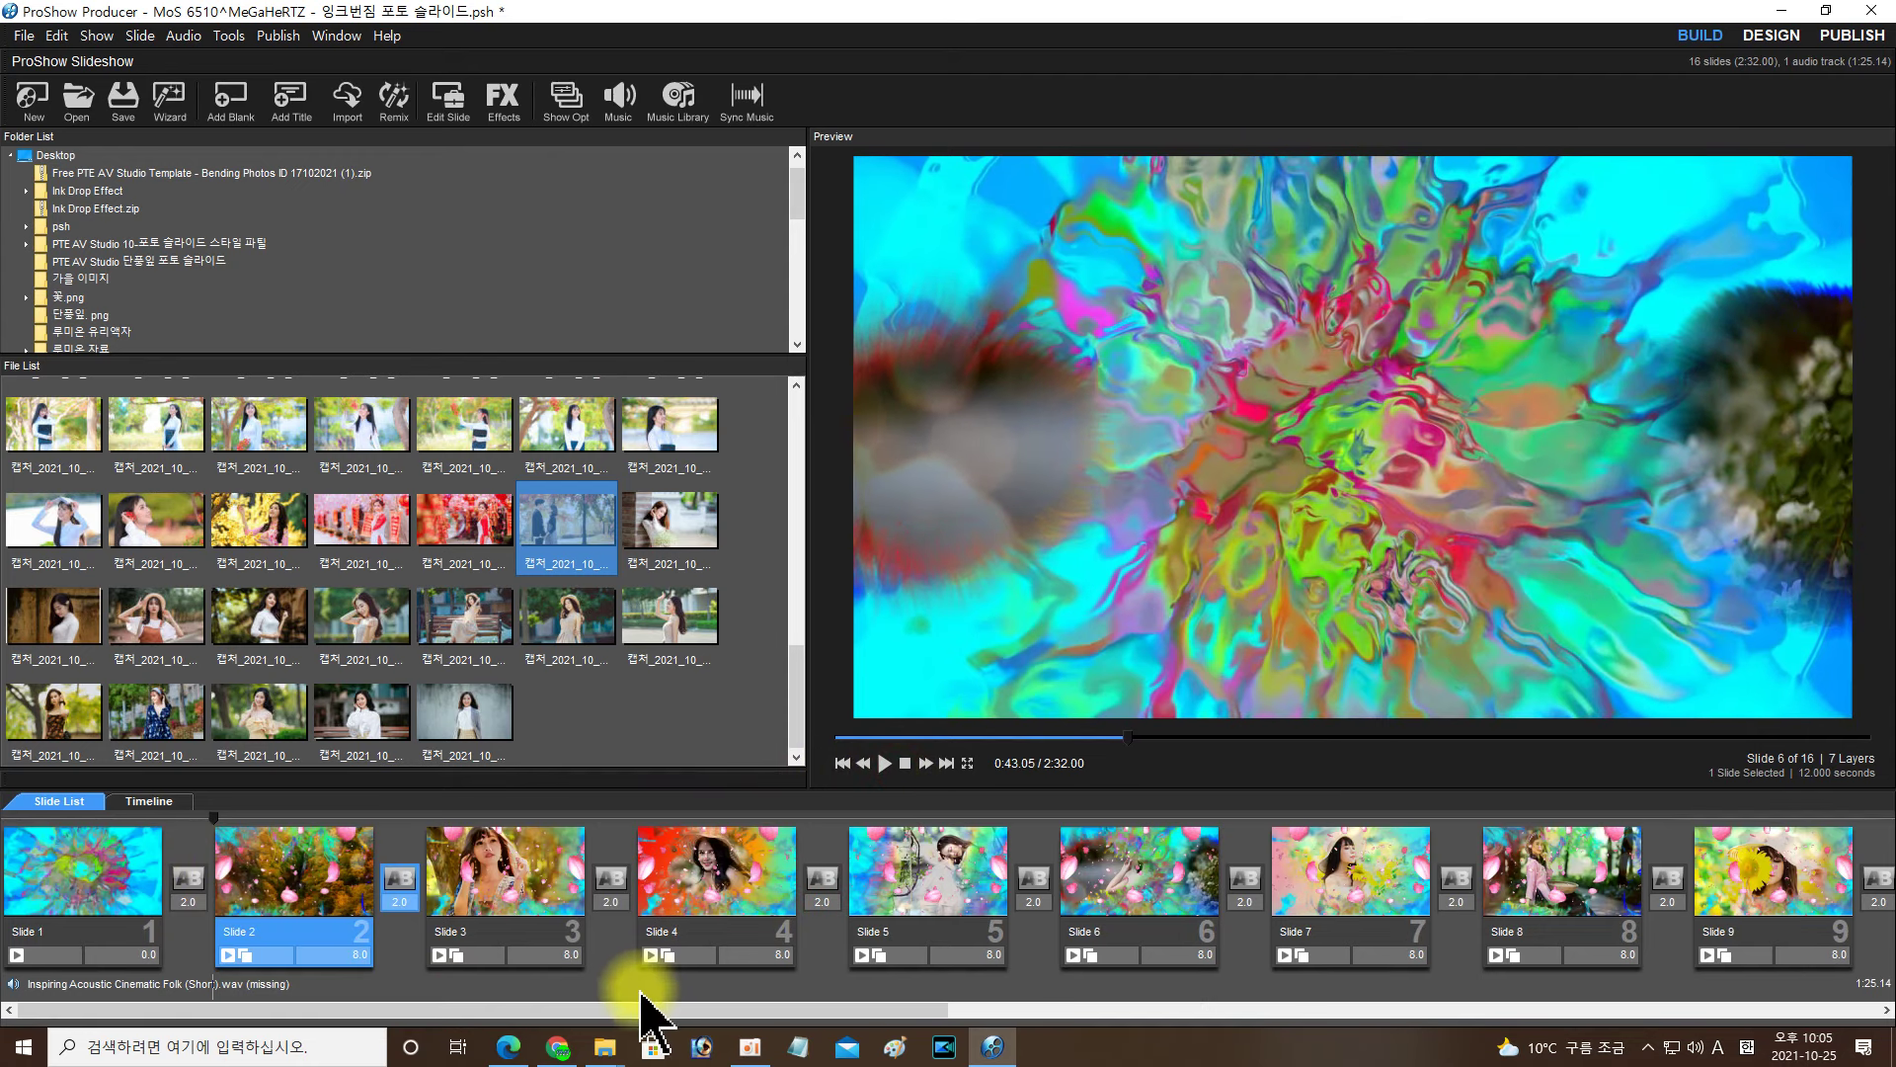
{"action": "left_click", "coordinate": [628, 1008]}
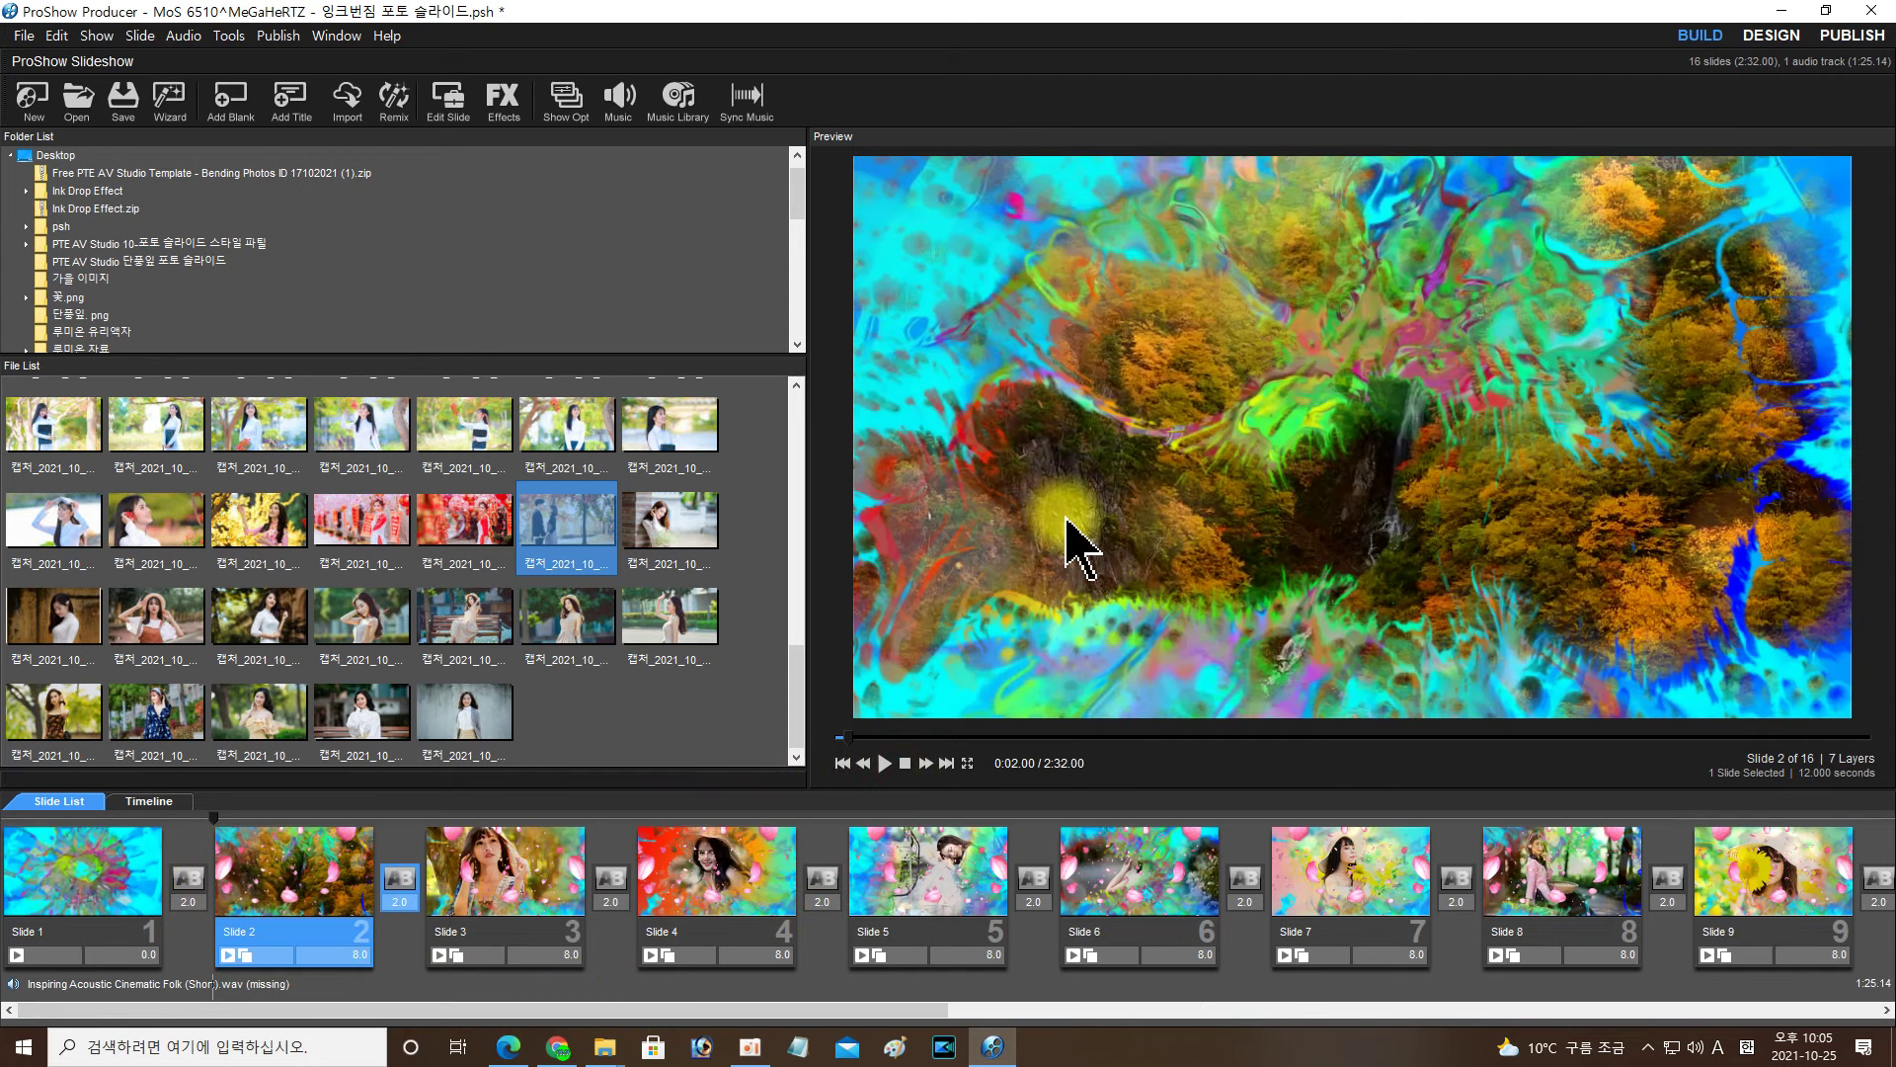
Step: Replace slide 3's layer 4 photo with 캡처_2021_10_24_21_11_15_621.png and preview the slide
{"action": "left_click", "coordinate": [507, 887]}
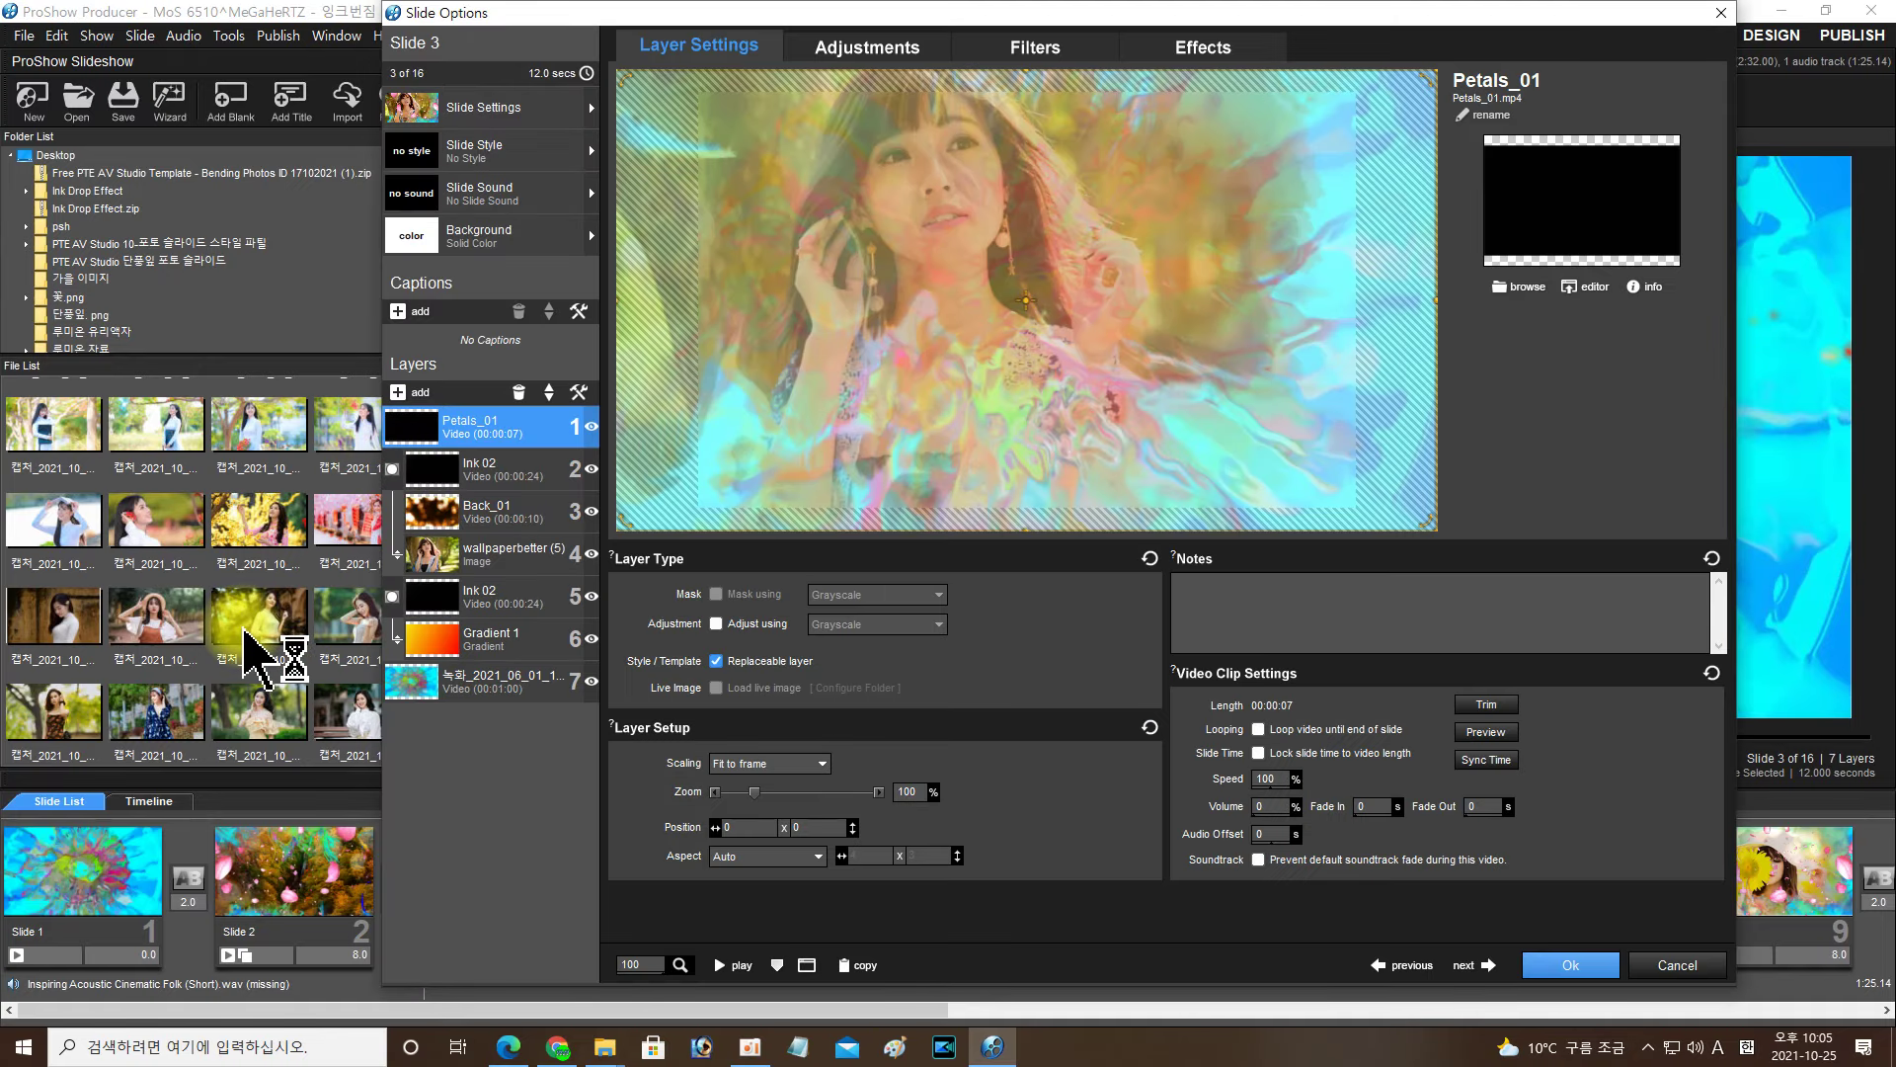
{"action": "left_click_drag", "start_coordinate": [157, 632], "coordinate": [449, 561]}
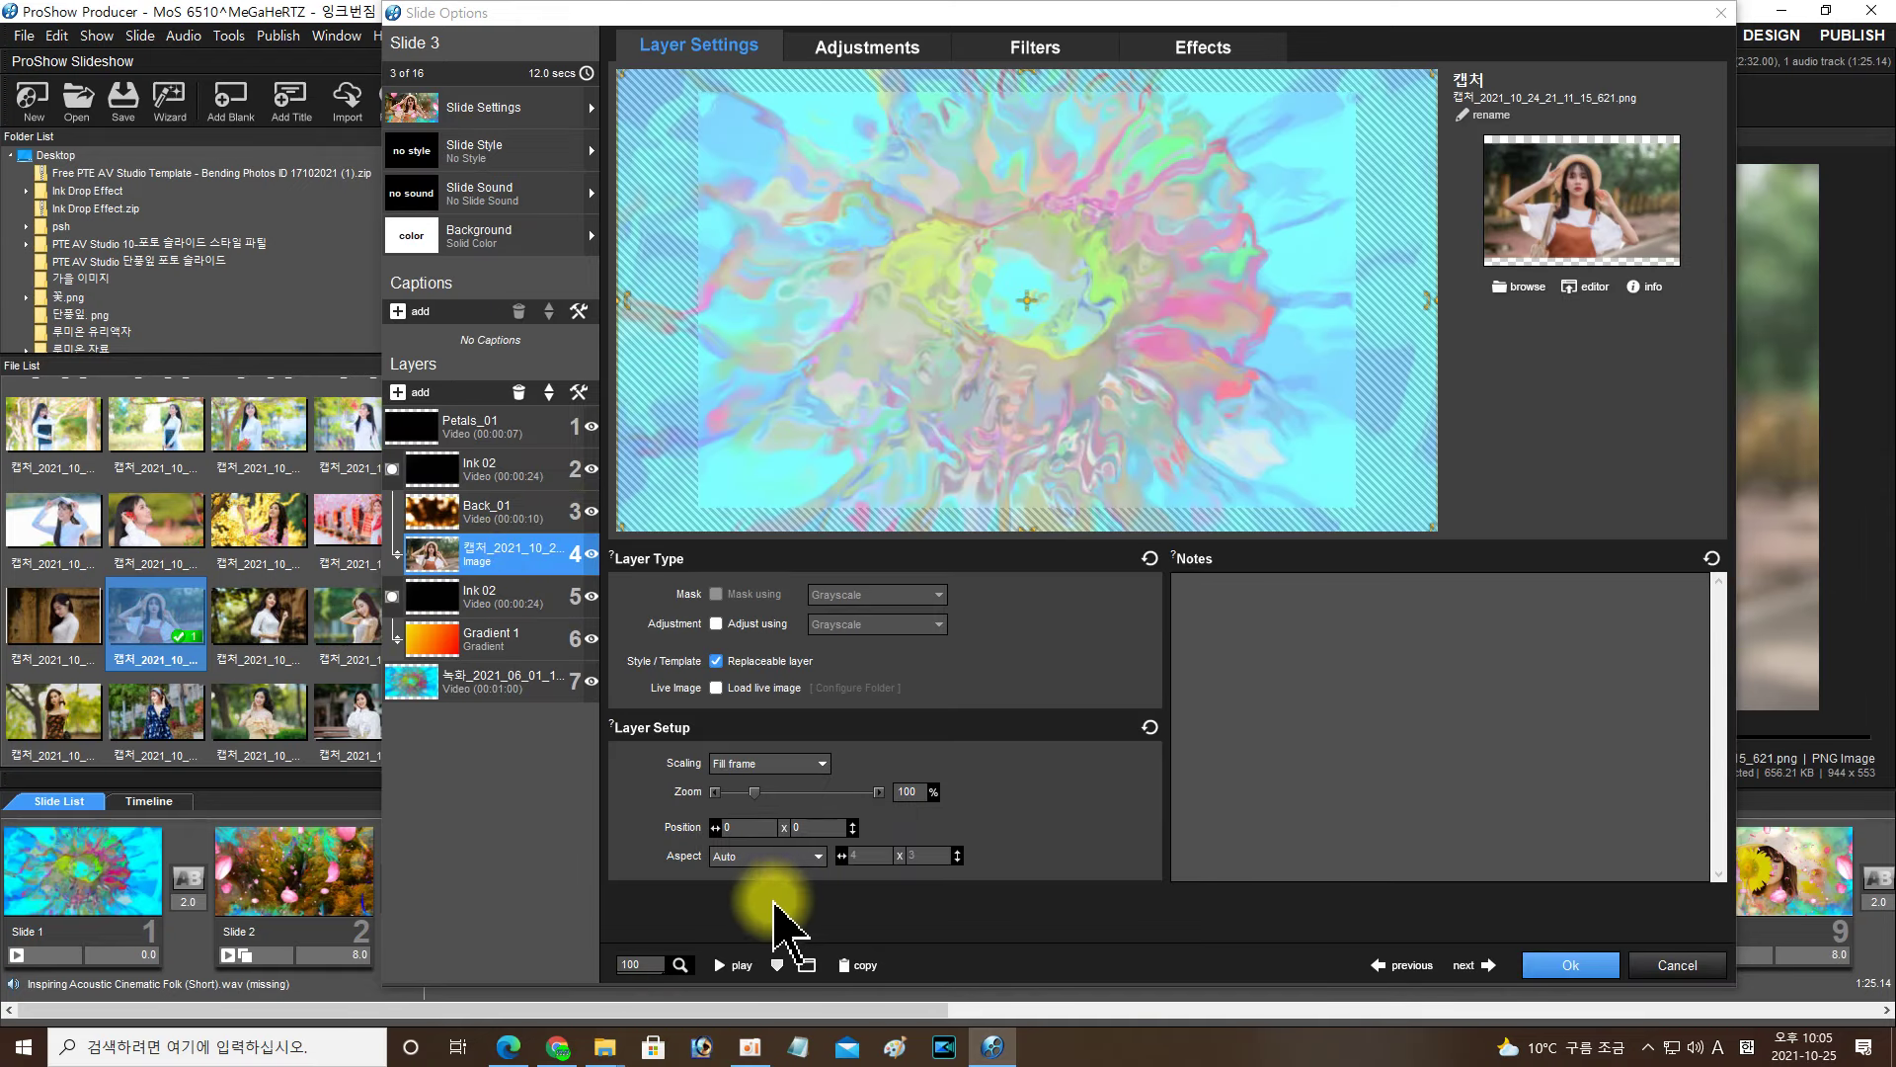
{"action": "left_click", "coordinate": [719, 965]}
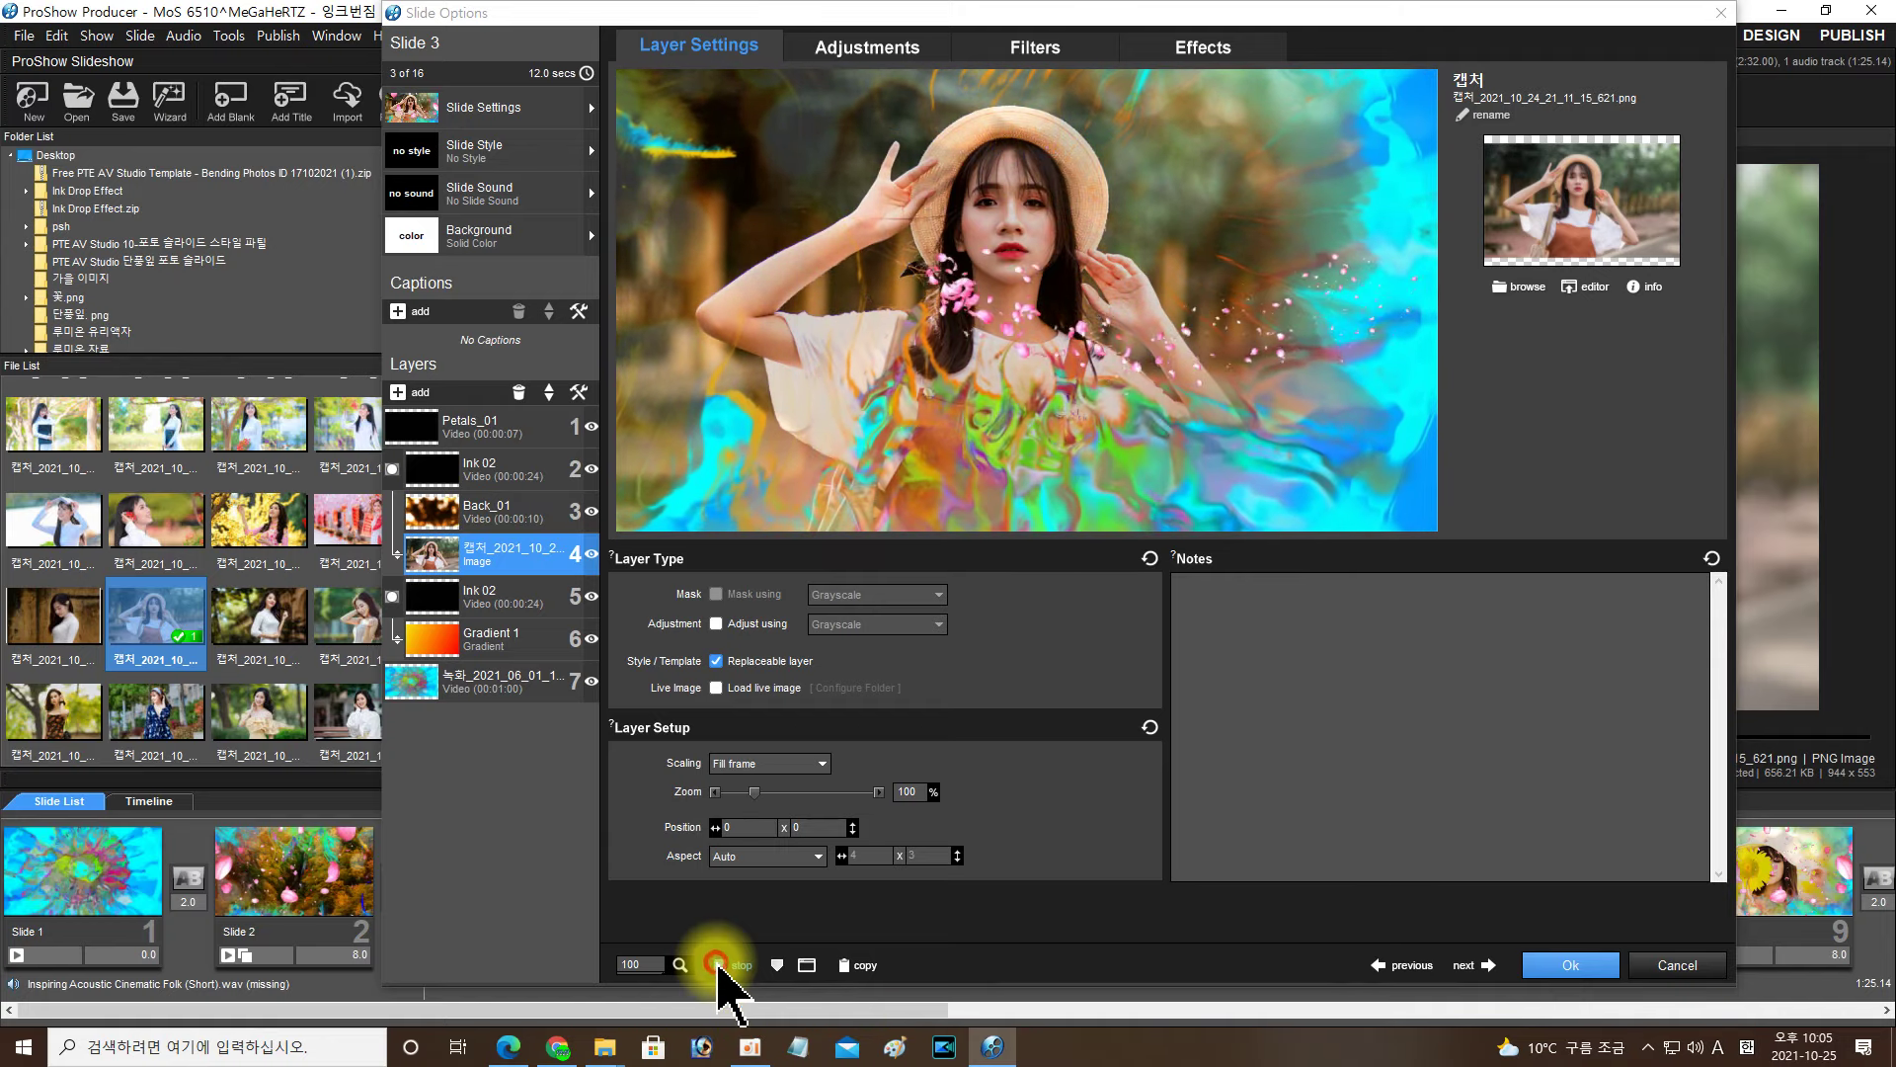
{"action": "left_click", "coordinate": [719, 965]}
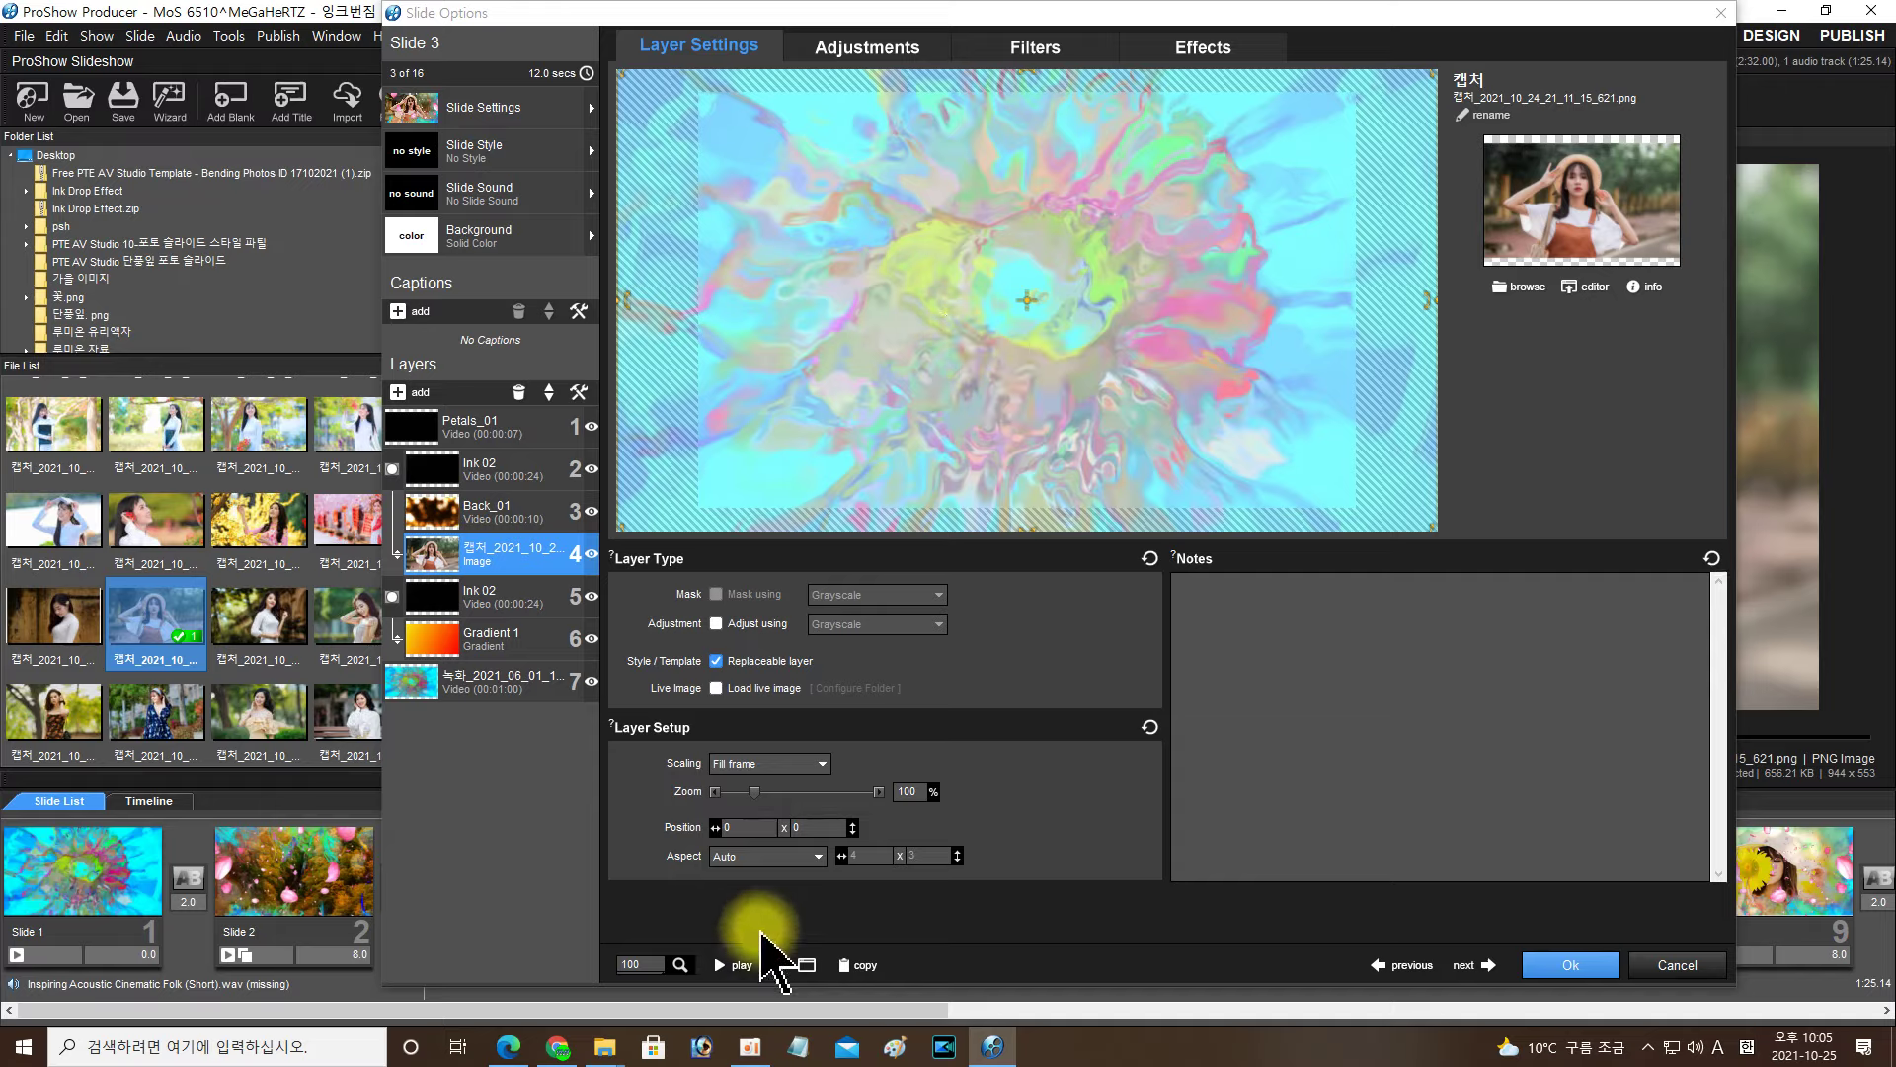
{"action": "left_click", "coordinate": [730, 965]}
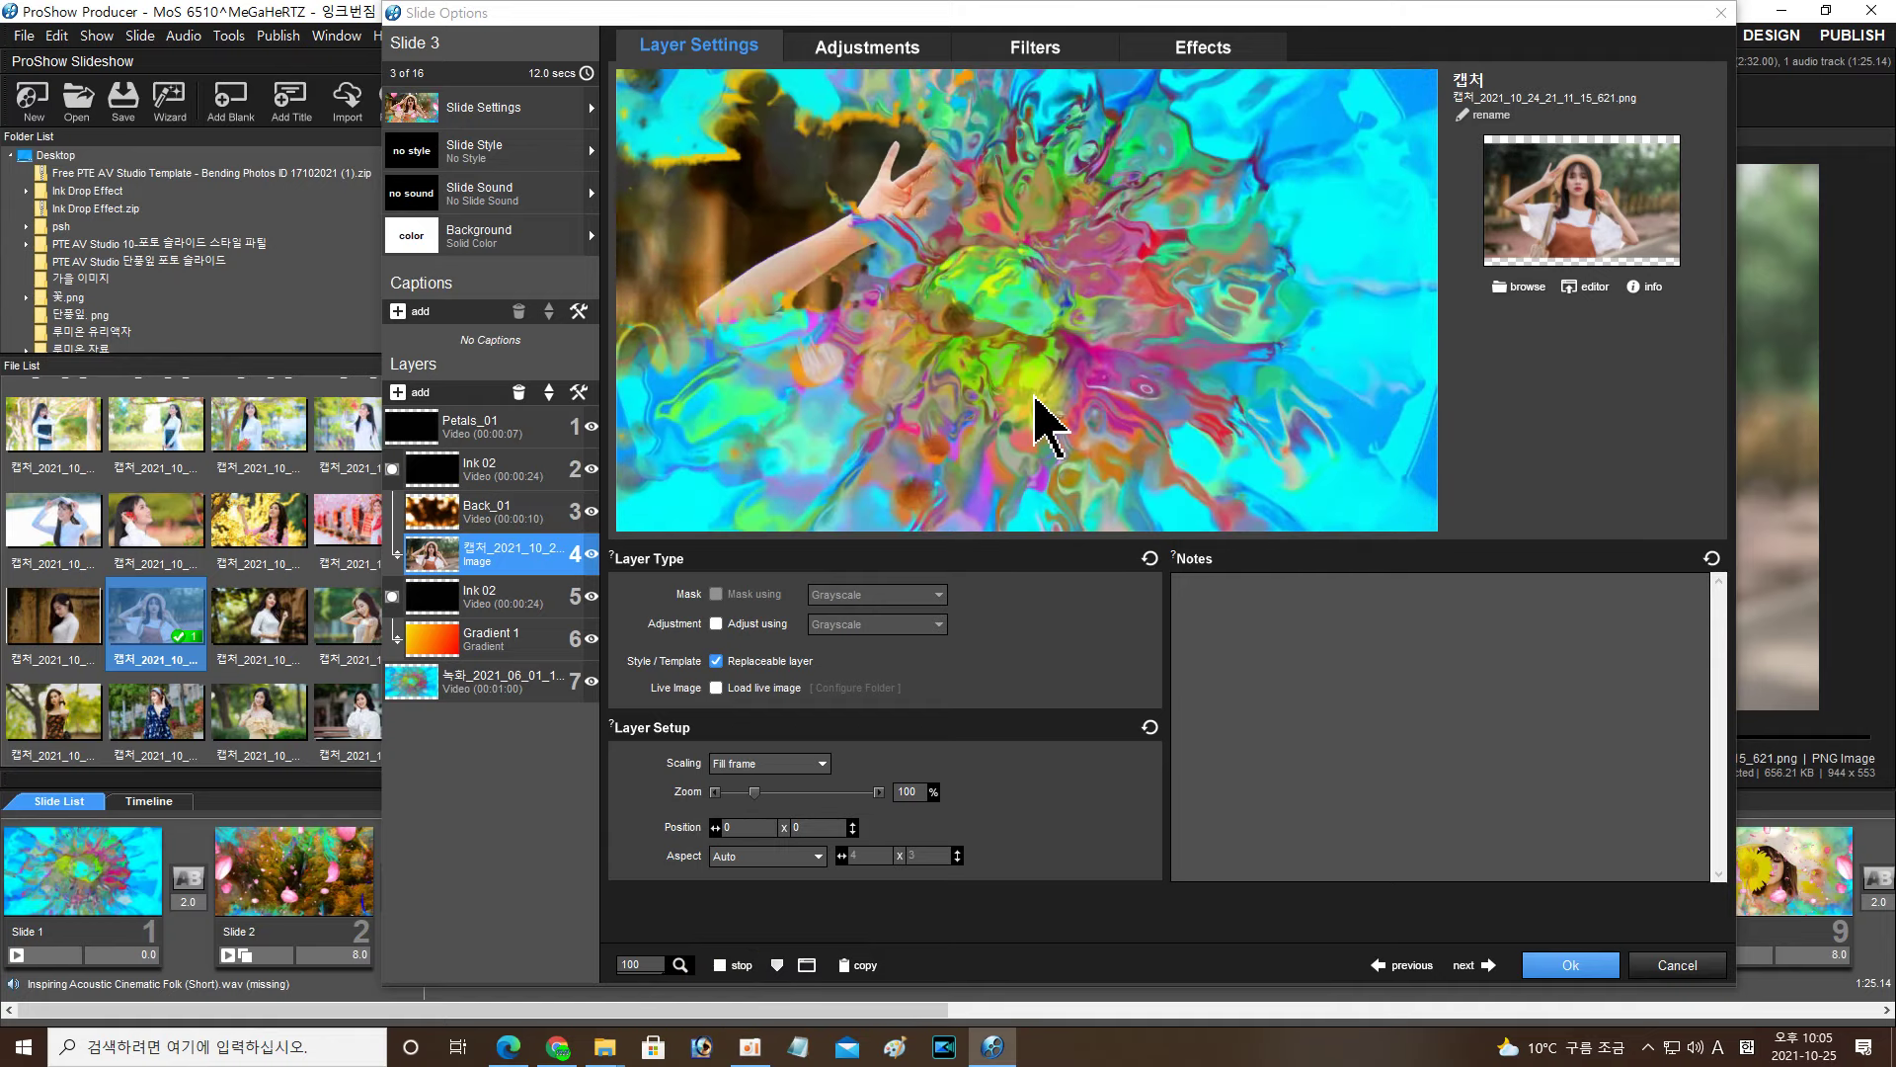
Step: Replace the layer 4 photo with 캡처_2021_10_24_21_13_07_839.png on slide 4, previewing it, and with 캡처_2021_10_24_21_13_15_706.png on slide 5
{"action": "left_click", "coordinate": [1489, 966]}
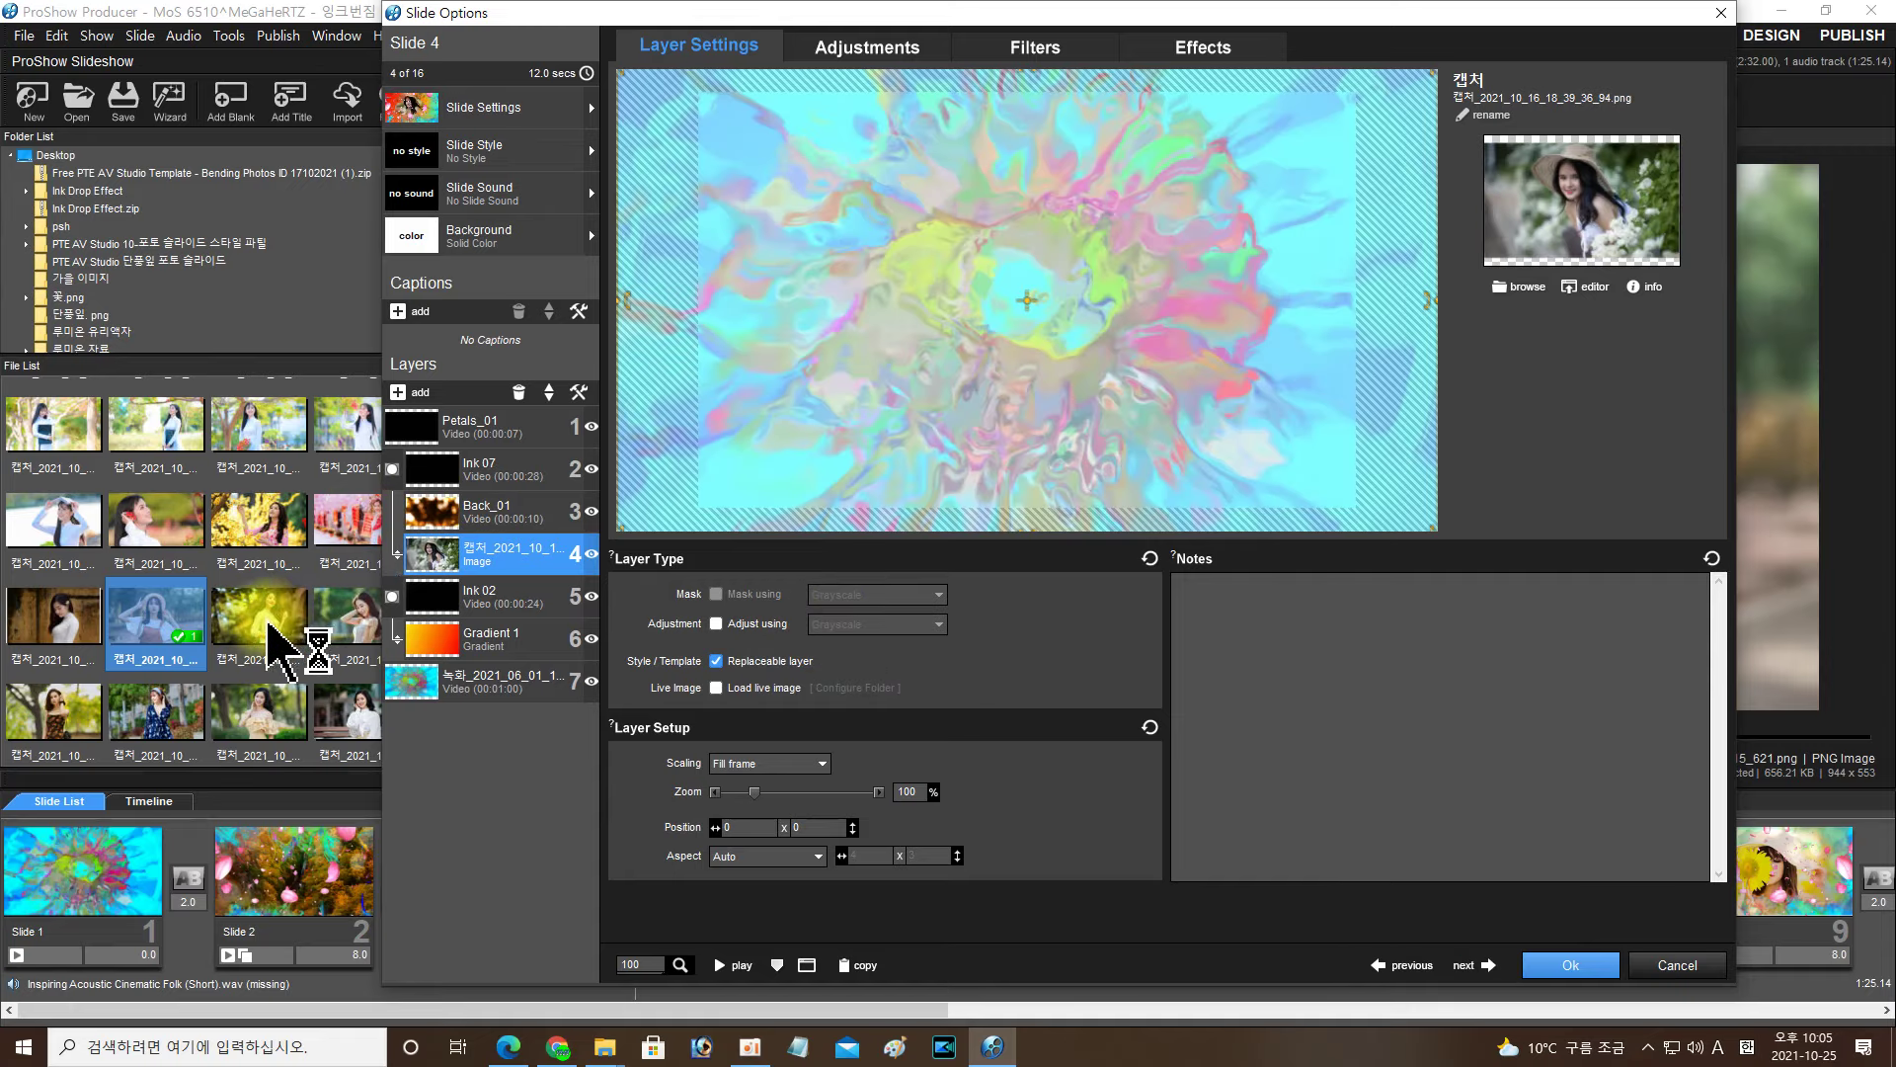
{"action": "left_click_drag", "start_coordinate": [246, 713], "coordinate": [538, 572]}
{"action": "left_click", "coordinate": [718, 965]}
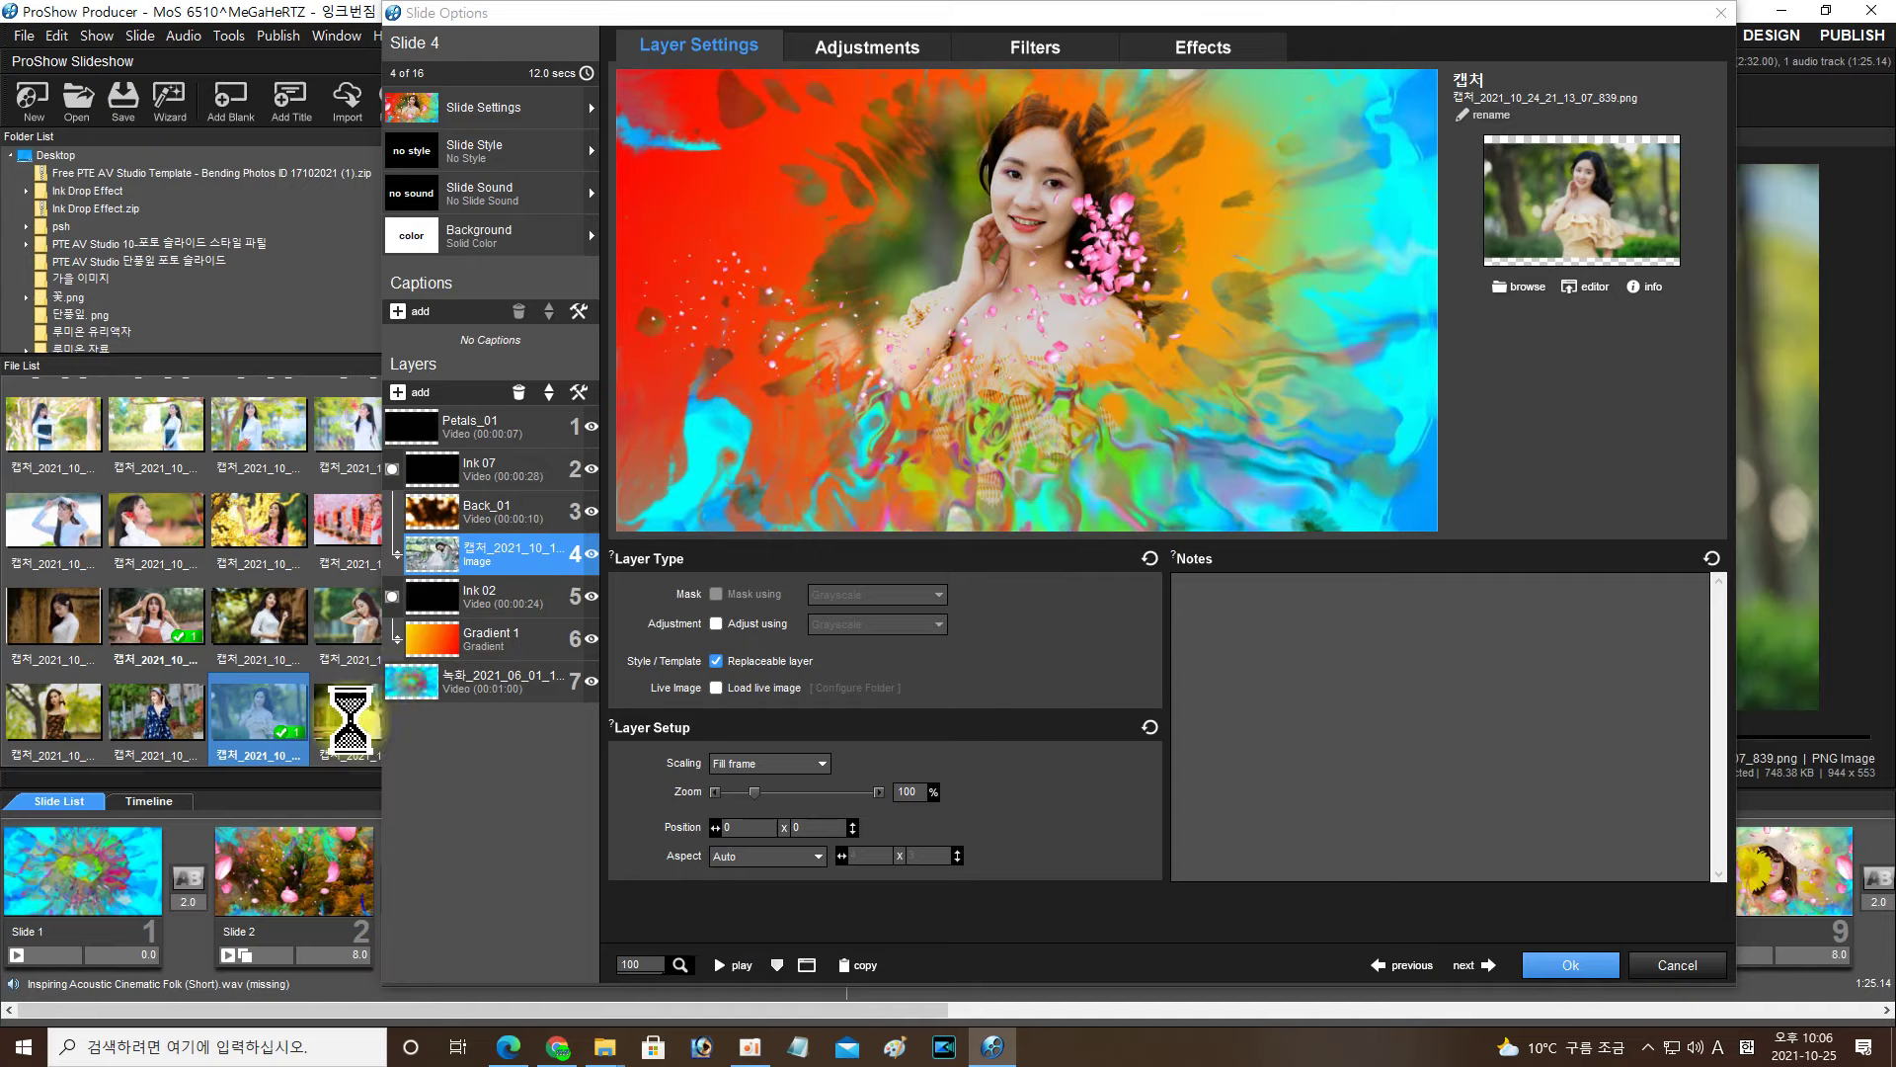
{"action": "key", "text": "Page_Down"}
{"action": "left_click_drag", "start_coordinate": [353, 725], "coordinate": [436, 542]}
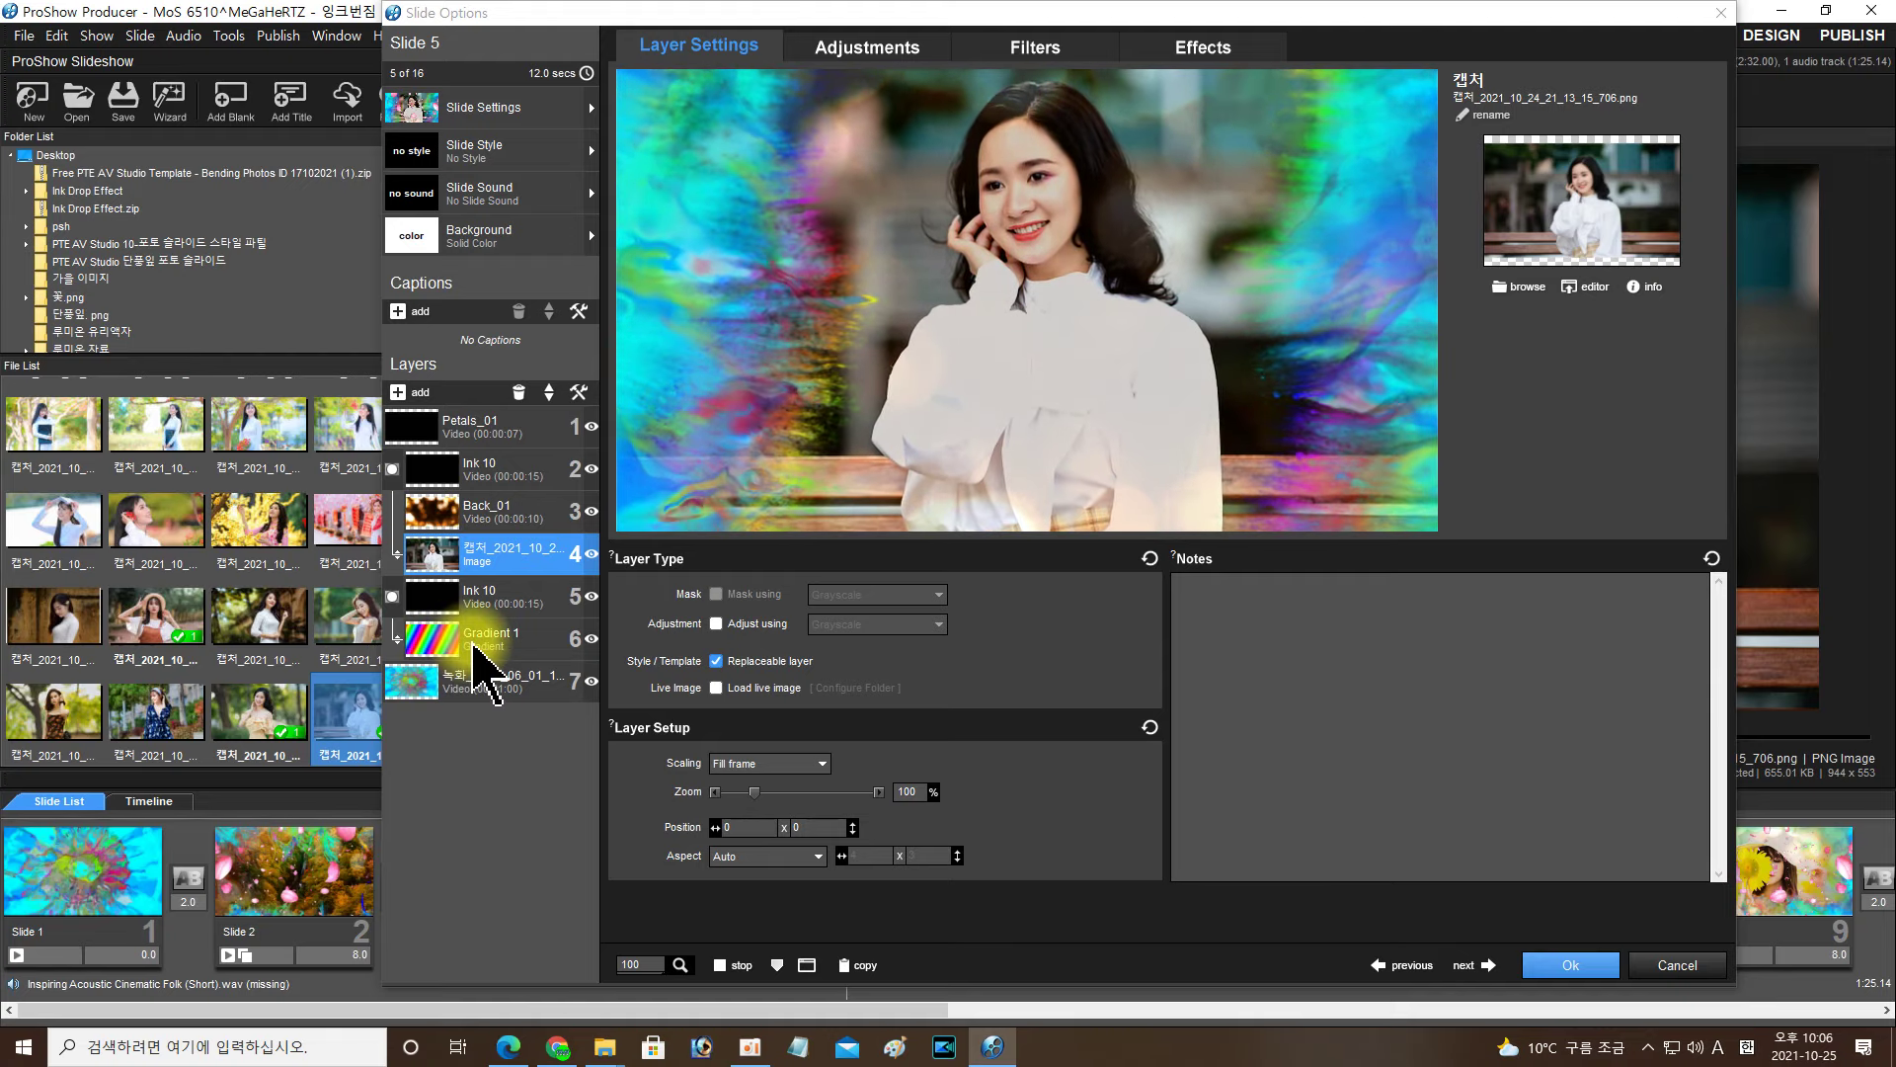
Step: Change slide 5's Gradient 1 layer to the yellow-to-red preset from the Spectrums set and preview the slide
{"action": "left_click", "coordinate": [487, 640]}
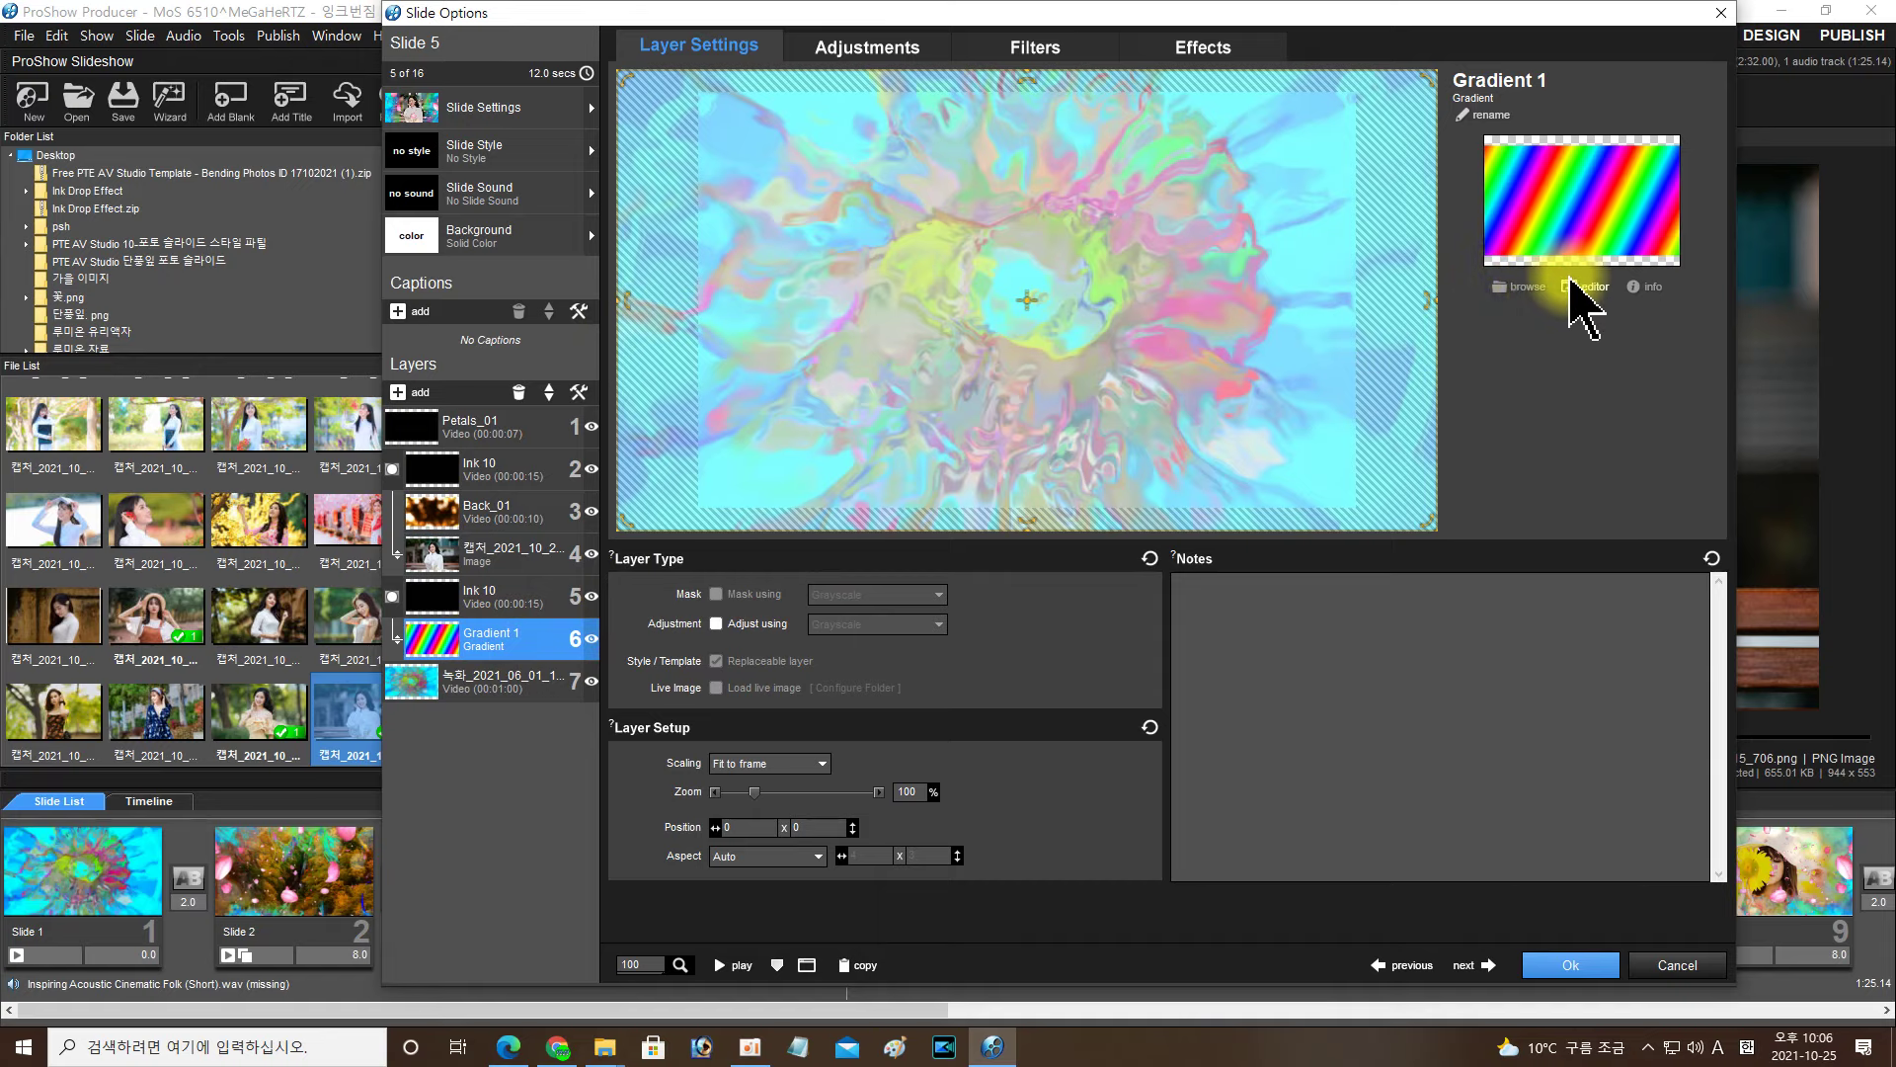
{"action": "left_click", "coordinate": [1586, 288]}
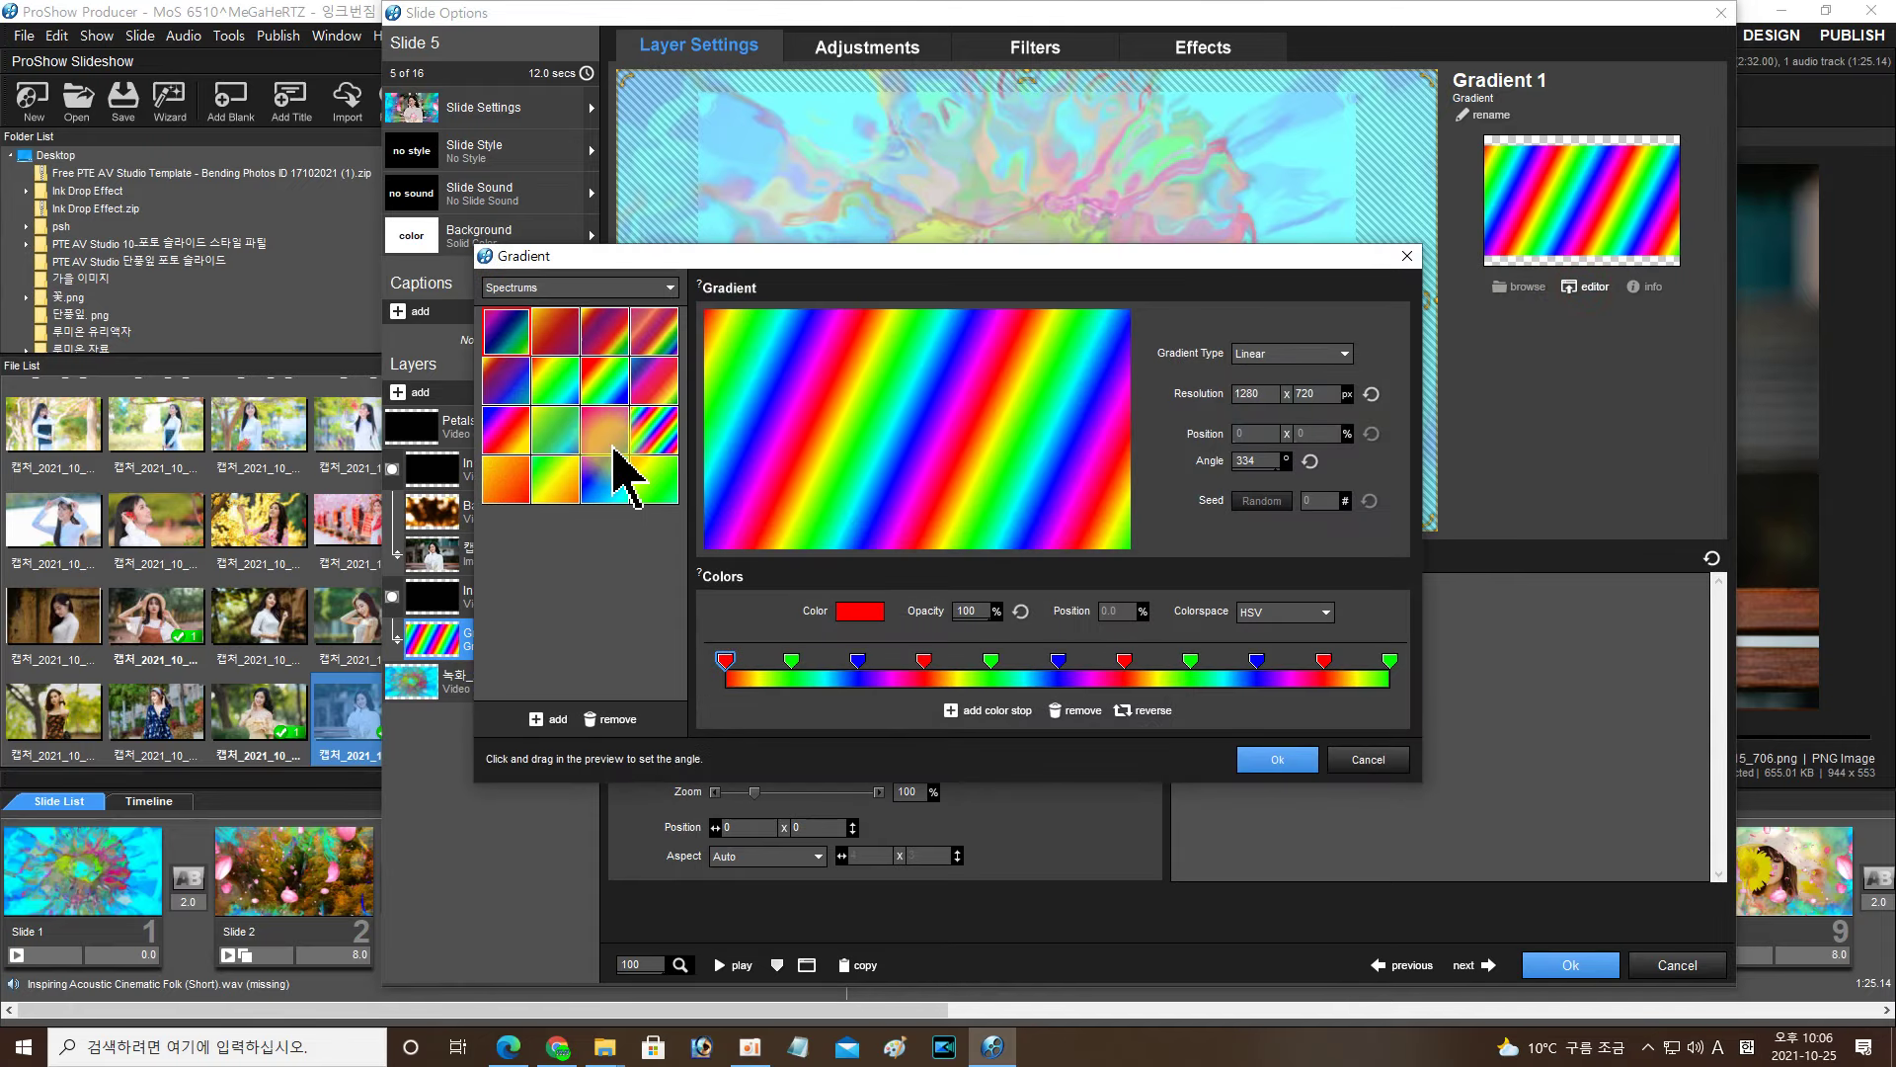
{"action": "left_click", "coordinate": [606, 444]}
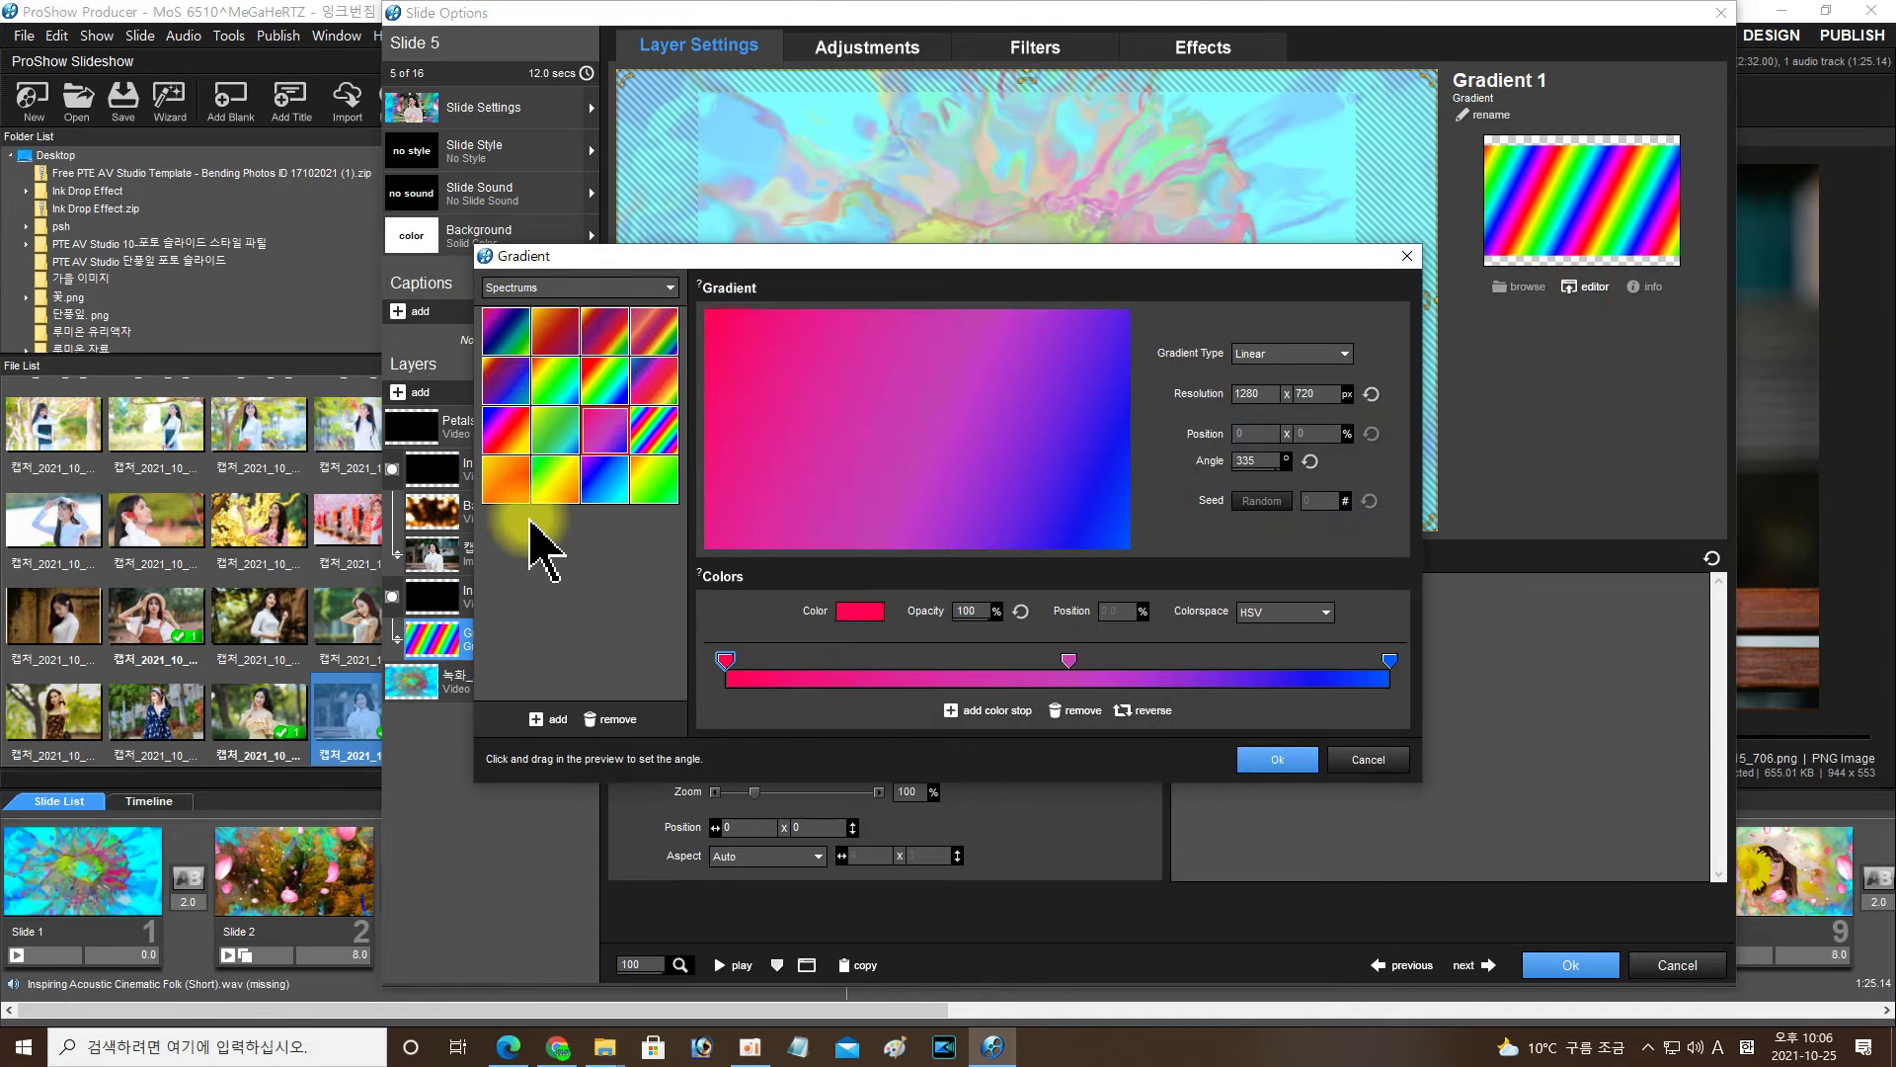
{"action": "left_click", "coordinate": [509, 482]}
{"action": "left_click", "coordinate": [1277, 759]}
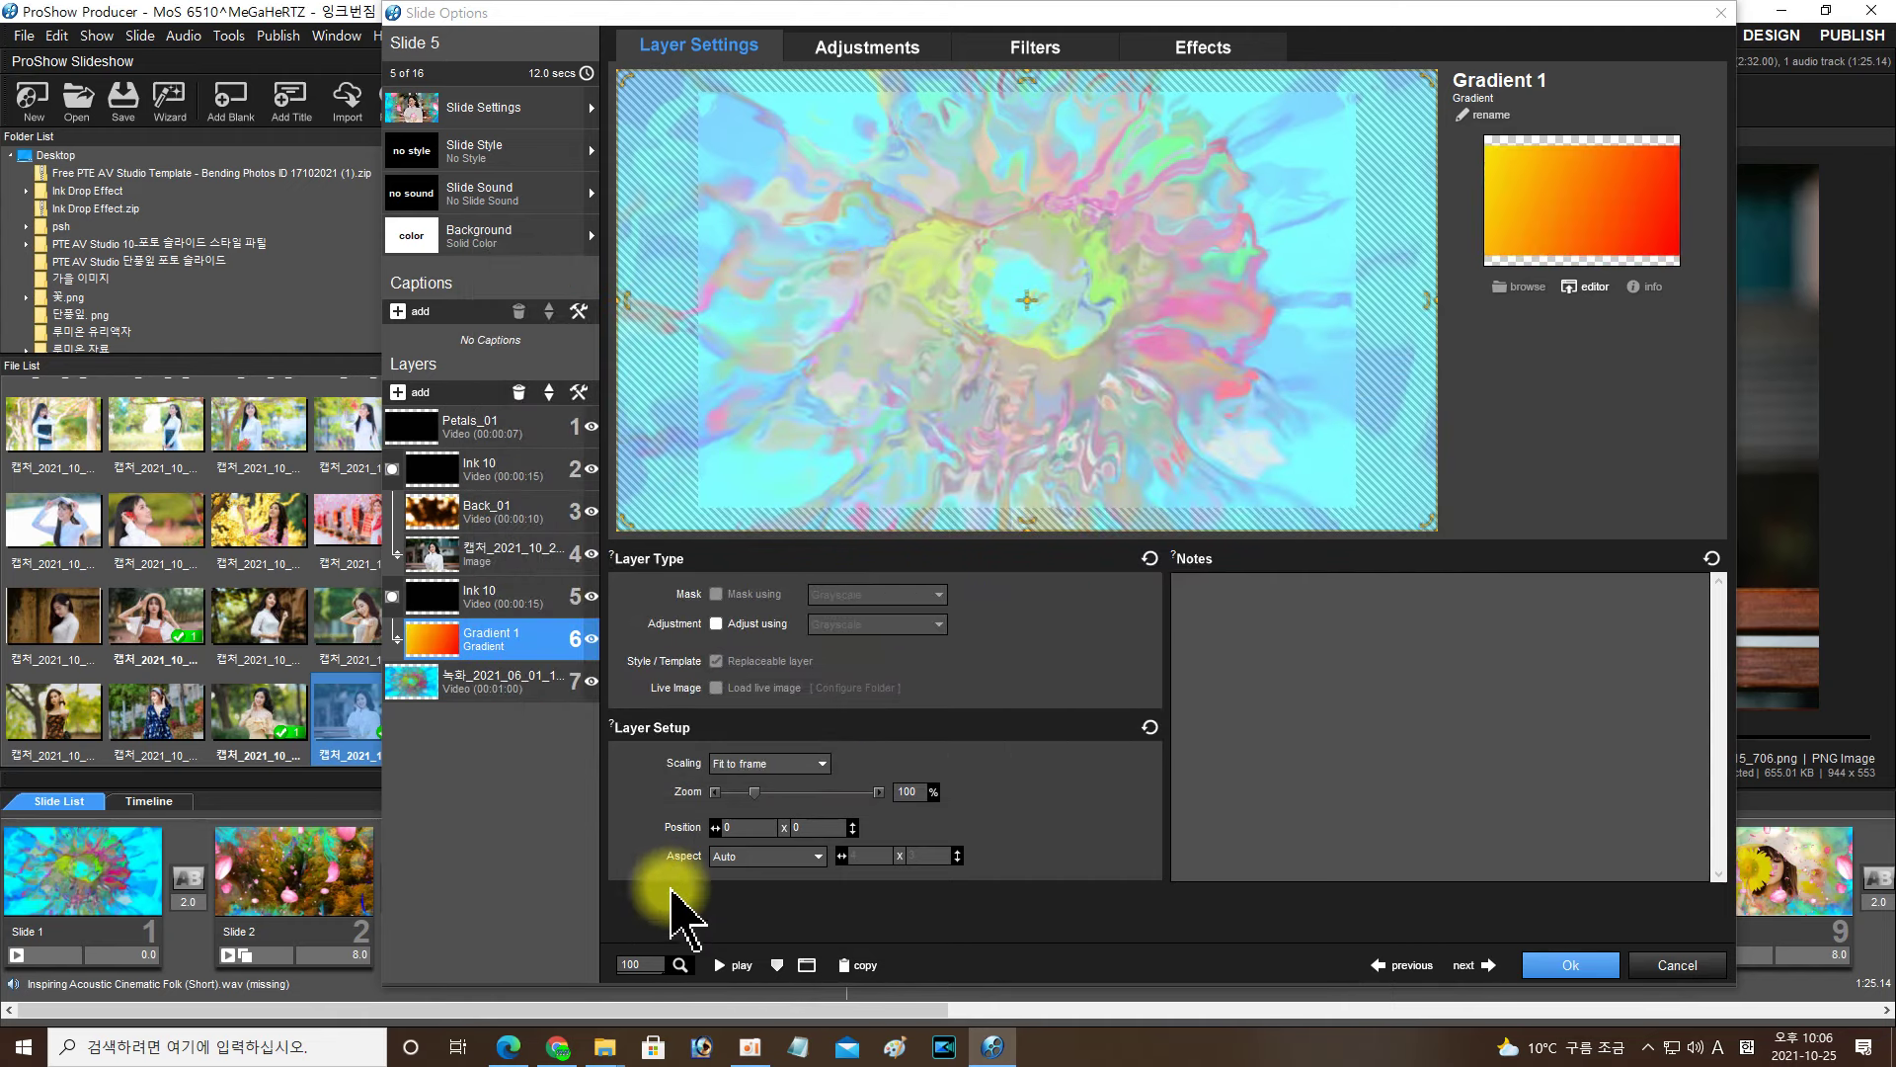
{"action": "left_click", "coordinate": [731, 965]}
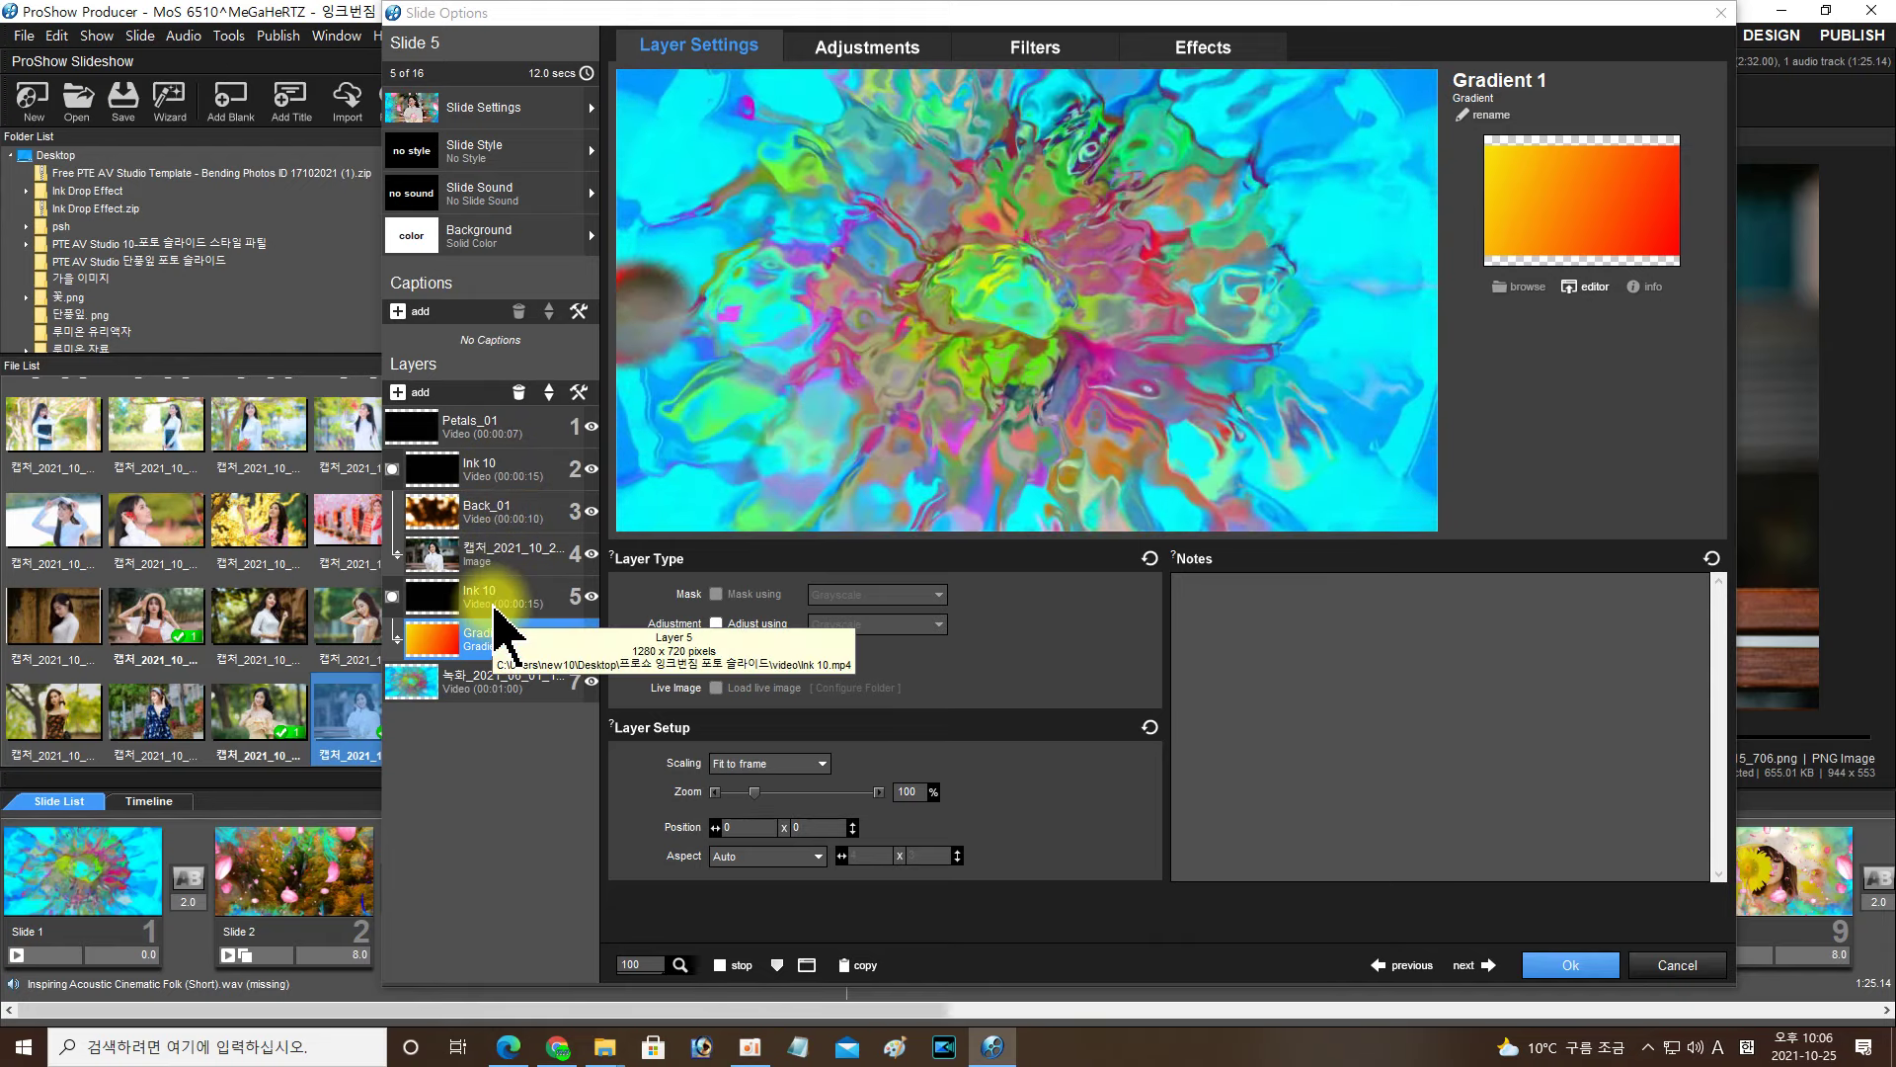
Step: Switch slide 5's Gradient 1 layer to the single-rainbow Spectrums preset running from red to blue and preview the slide
{"action": "left_click", "coordinate": [497, 637]}
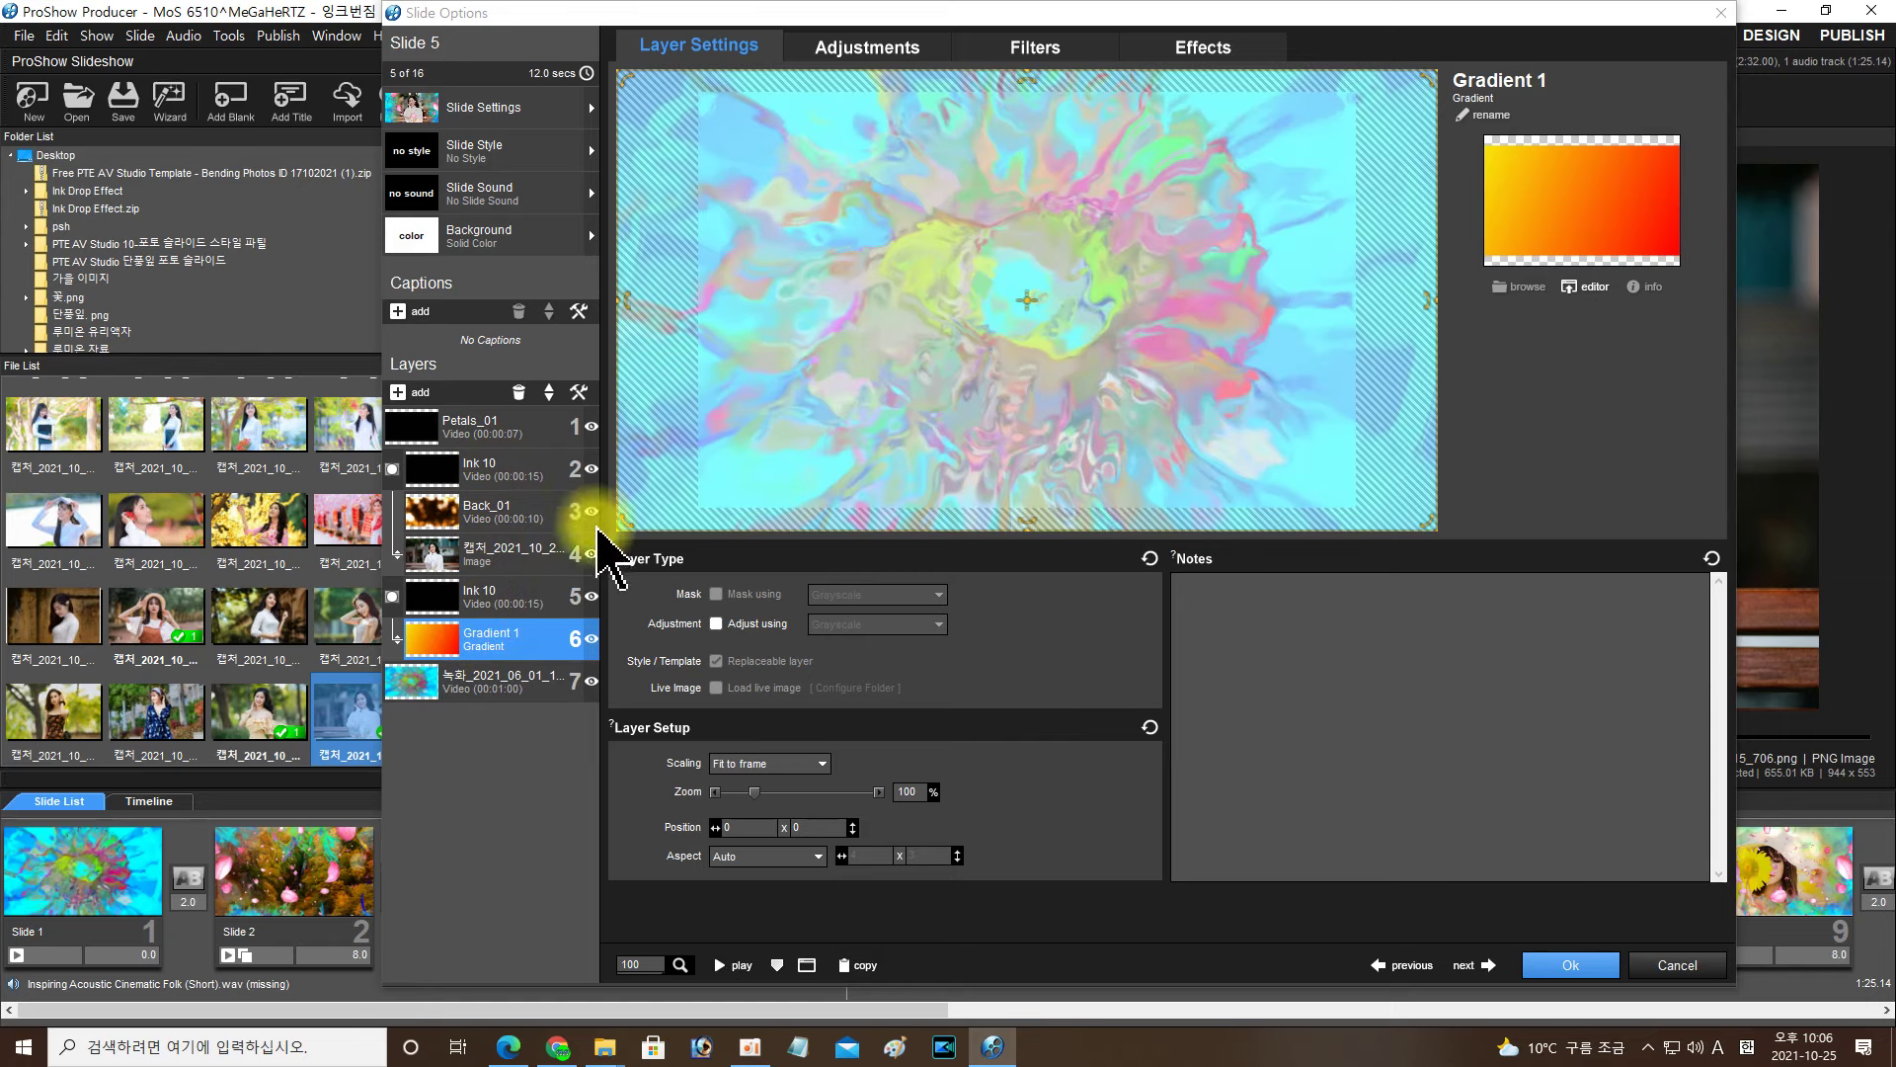
{"action": "left_click", "coordinate": [1596, 287]}
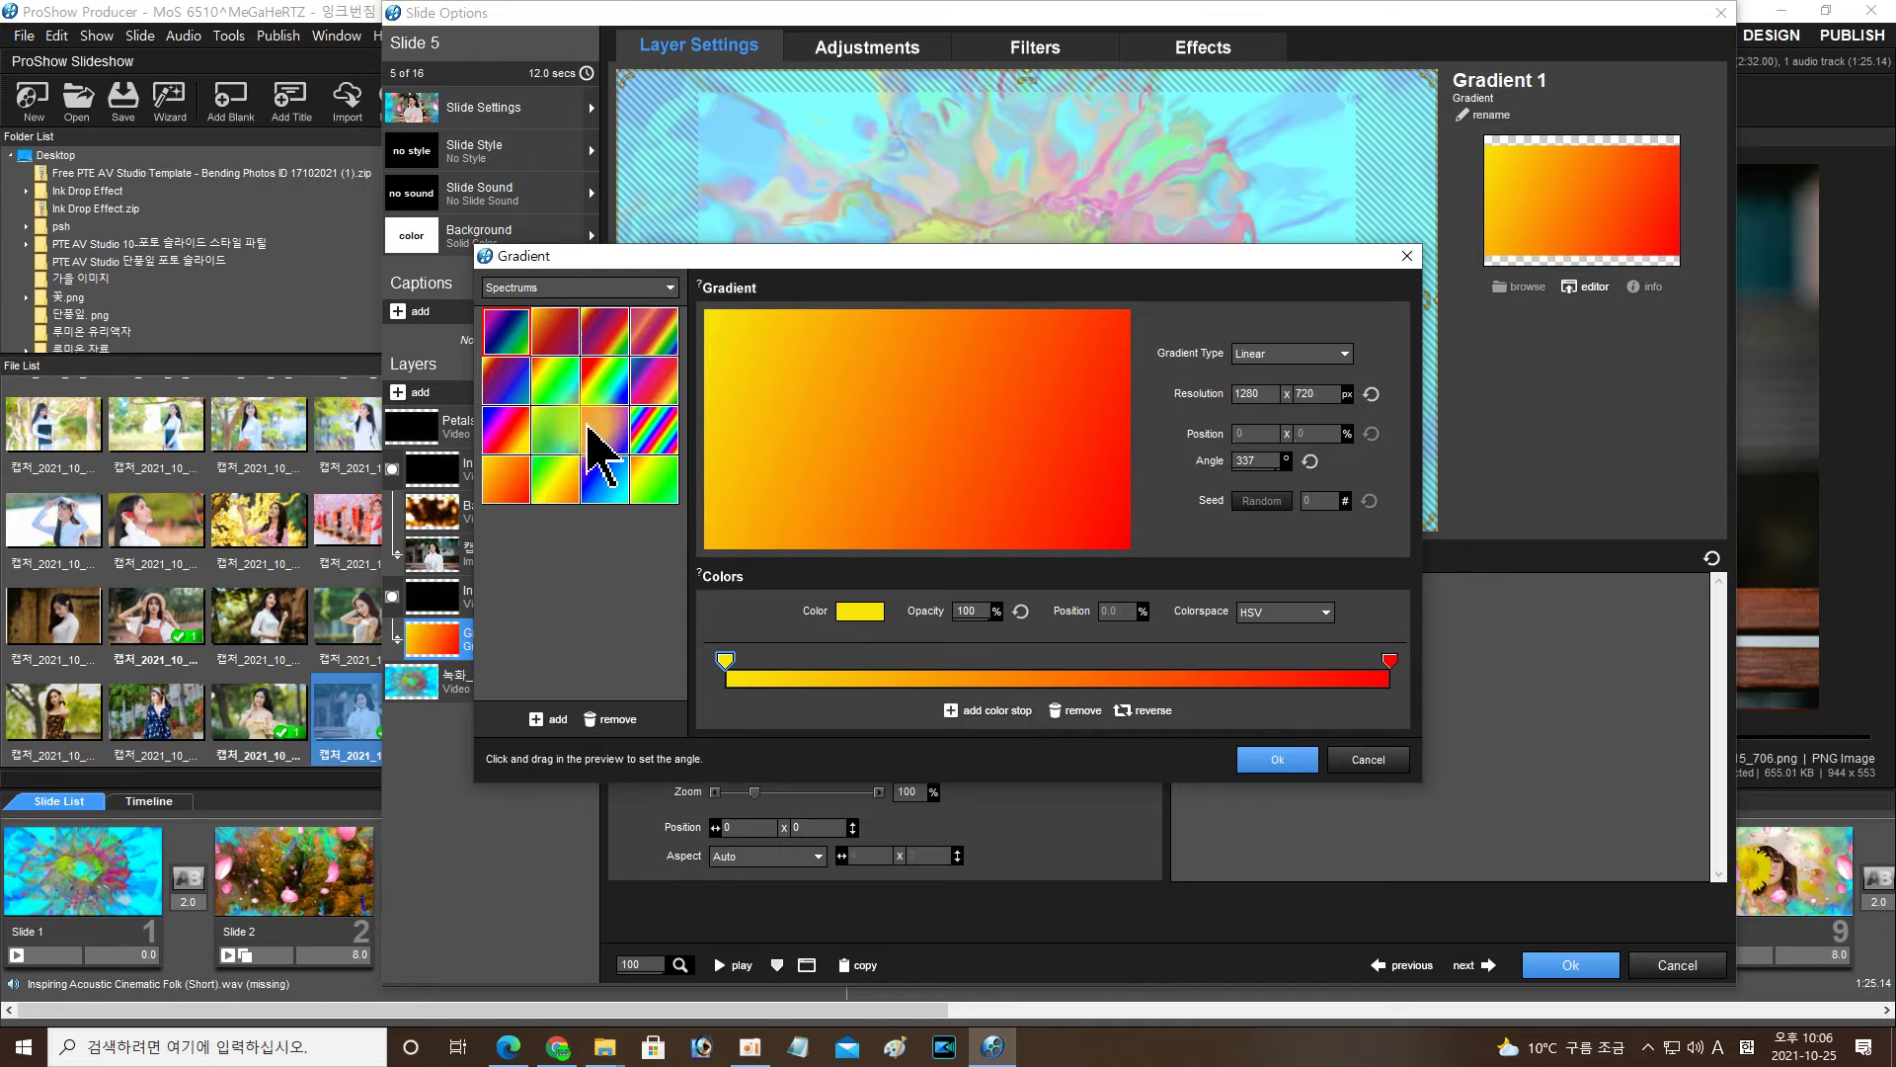
{"action": "left_click", "coordinate": [561, 387]}
{"action": "left_click", "coordinate": [1259, 759]}
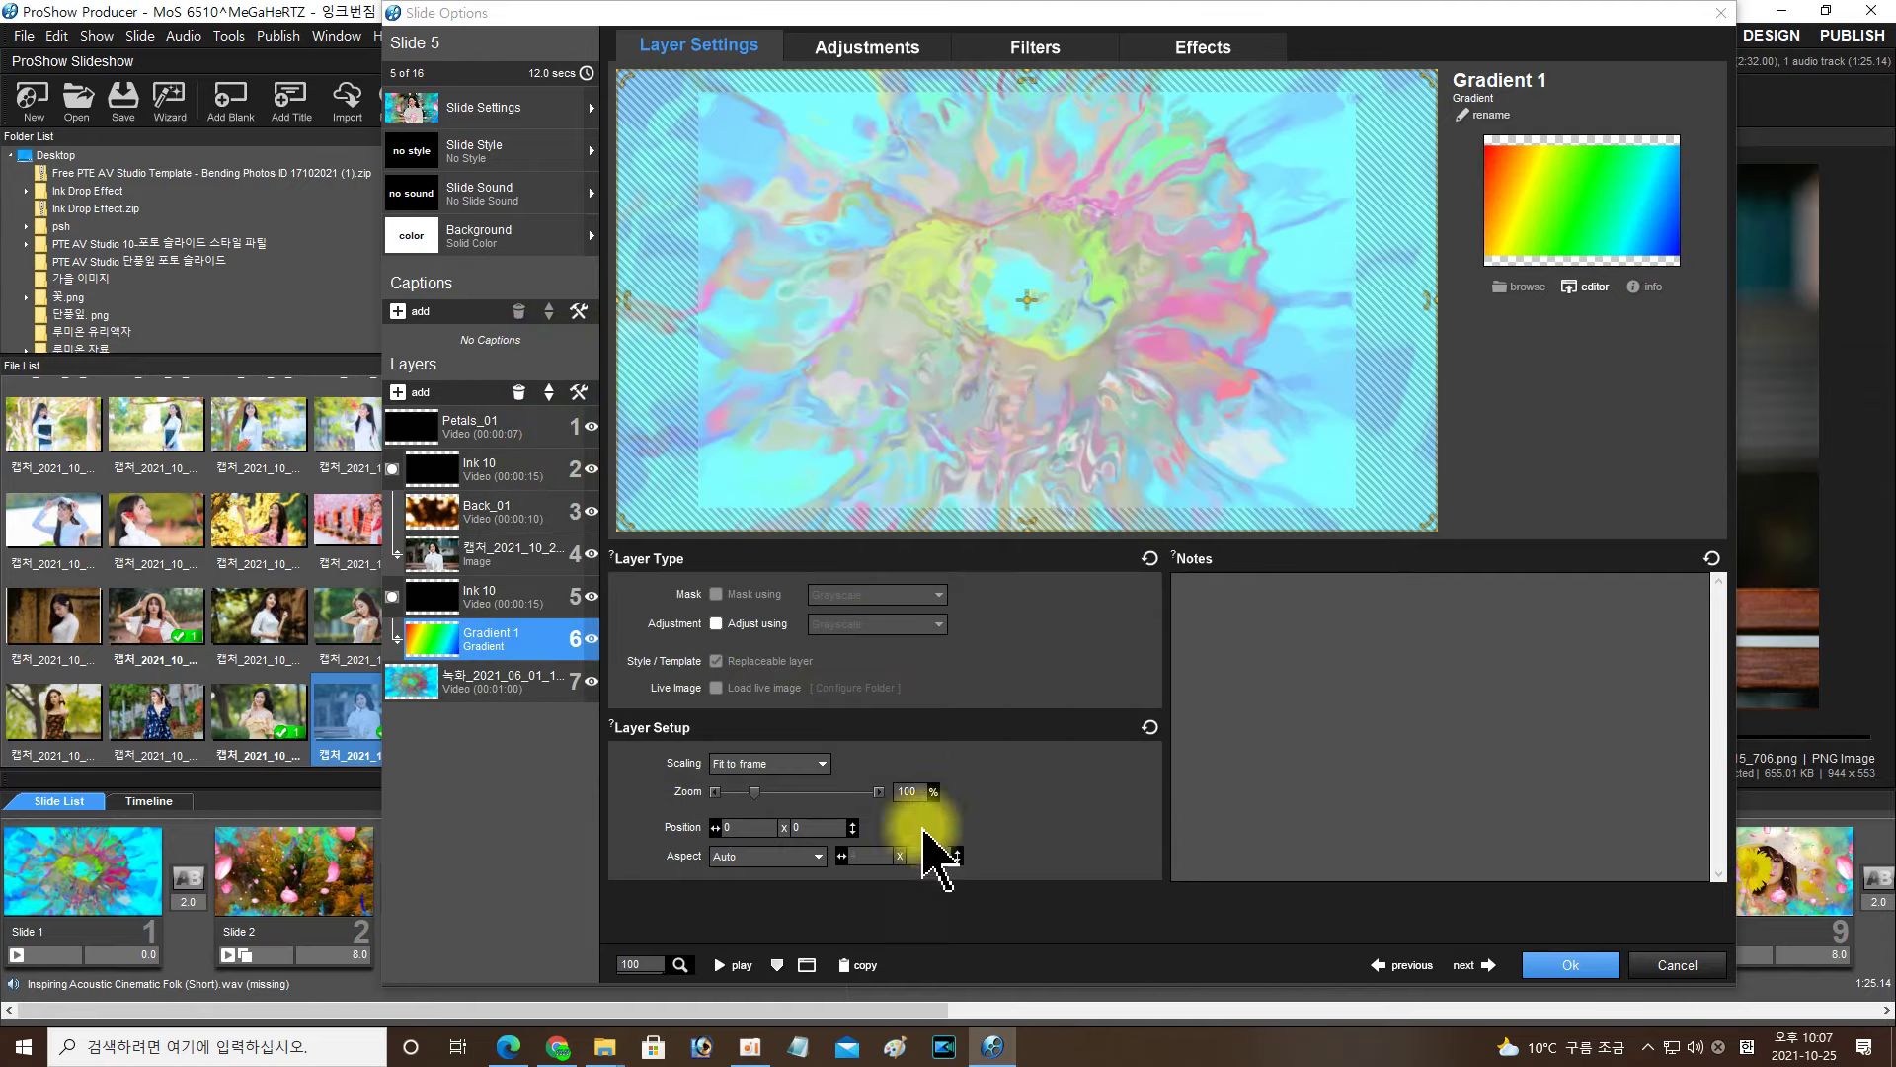
{"action": "left_click", "coordinate": [731, 965]}
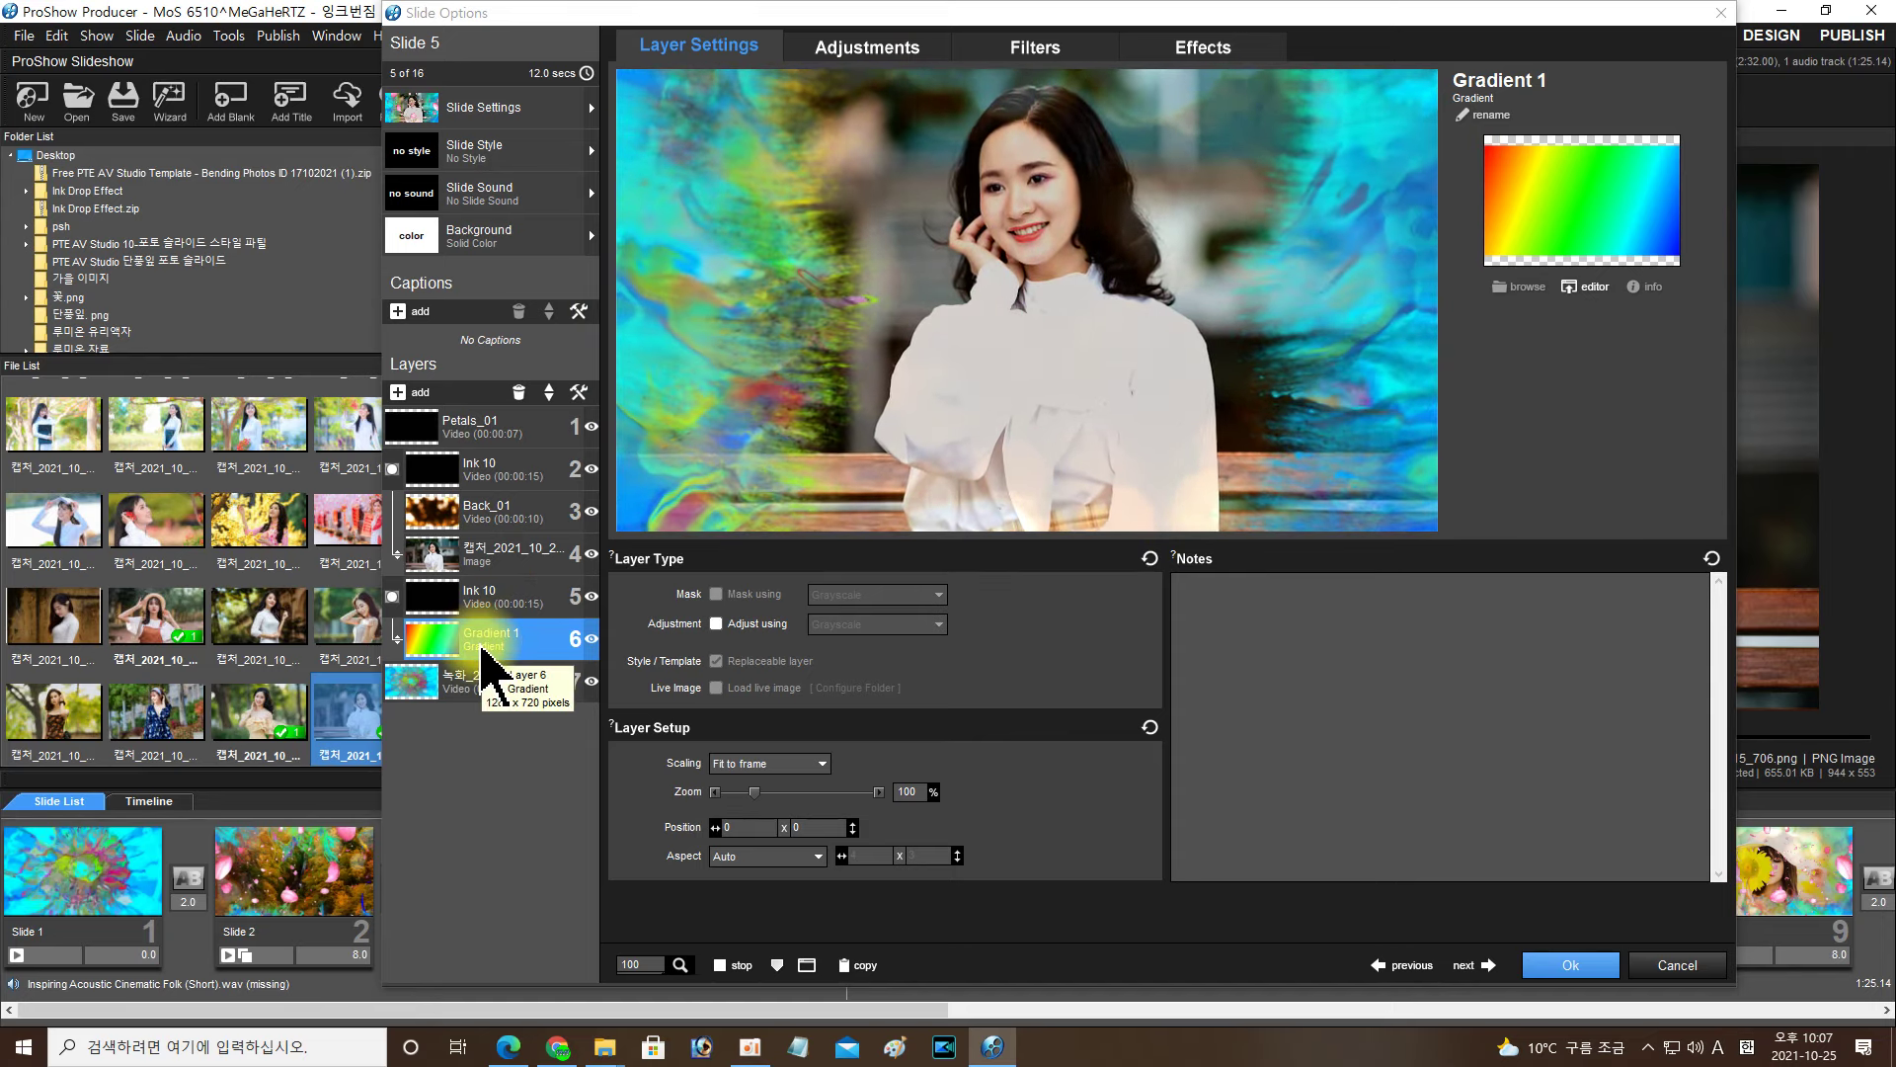
Step: Set slide 5's Gradient 1 layer to the Spectrums preset with repeating rainbow stripes and preview the slide
{"action": "left_click", "coordinate": [1585, 287]}
{"action": "left_click", "coordinate": [654, 429]}
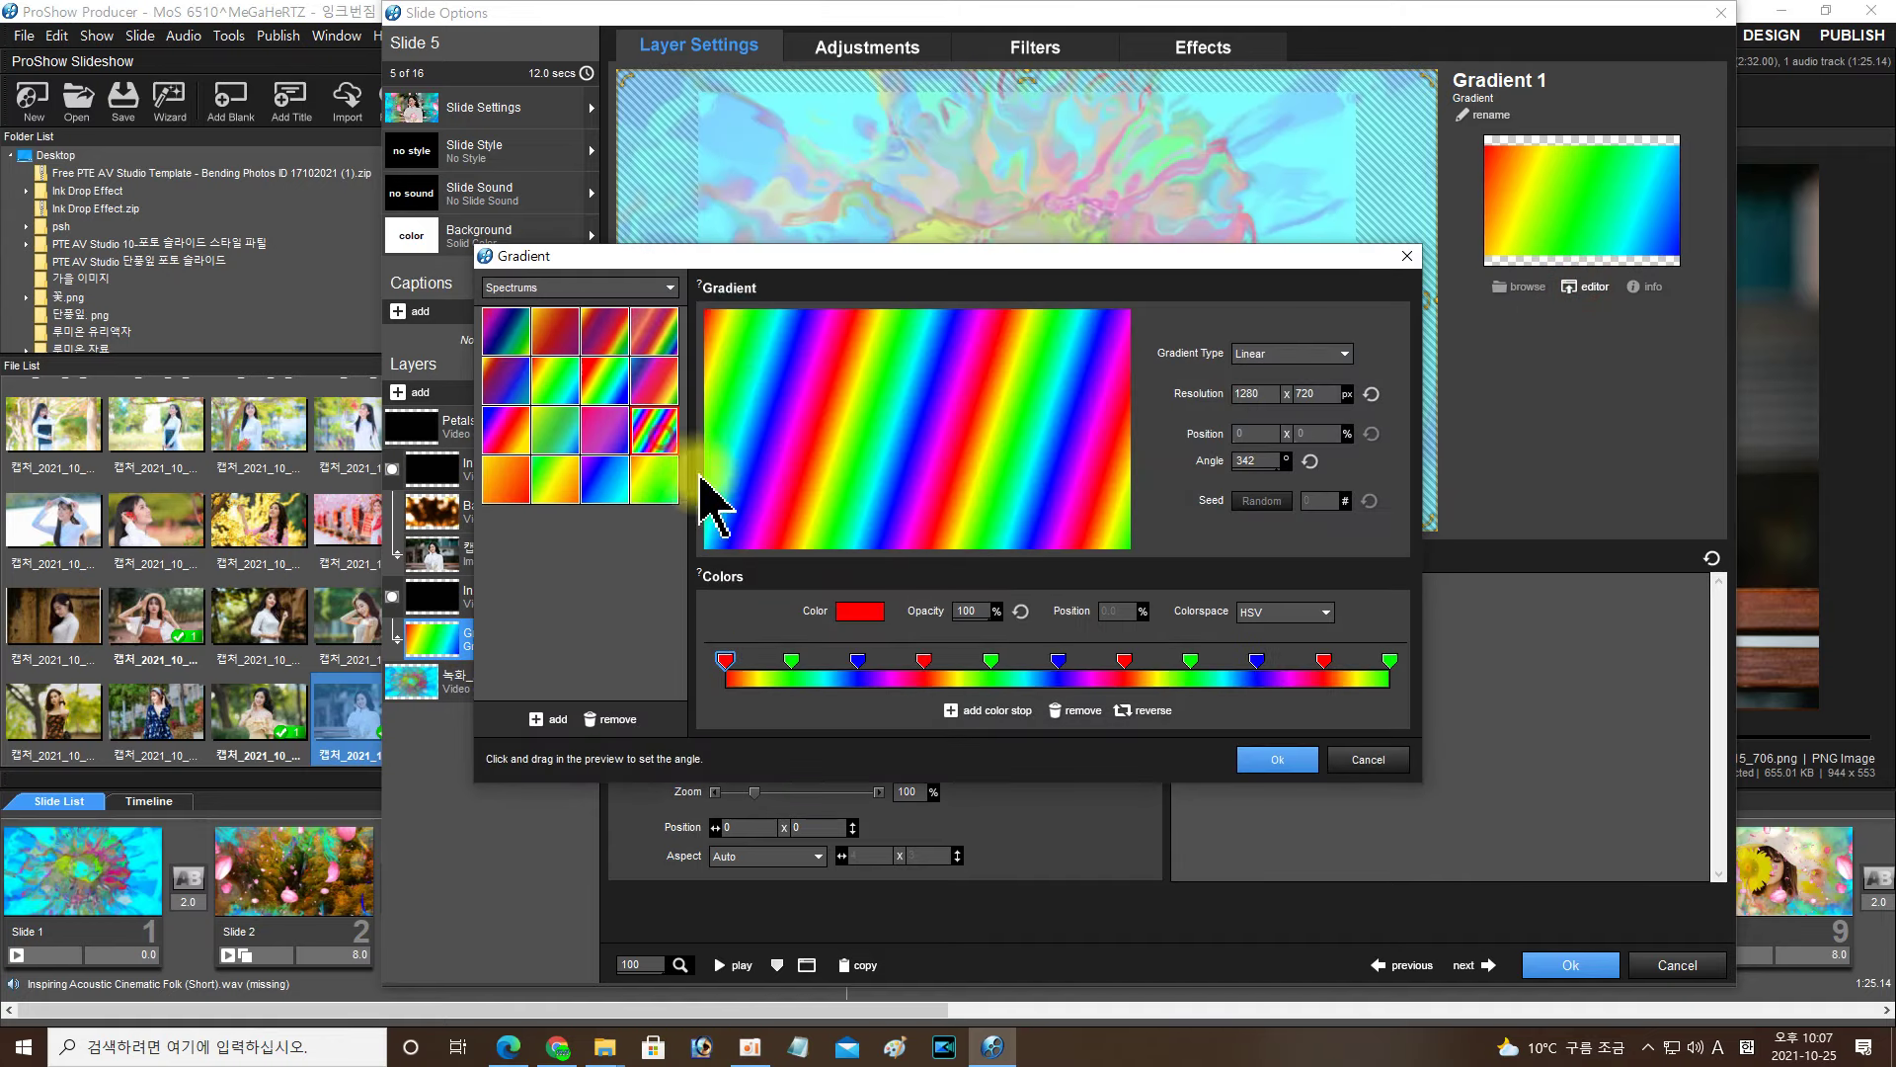
{"action": "left_click", "coordinate": [1274, 759]}
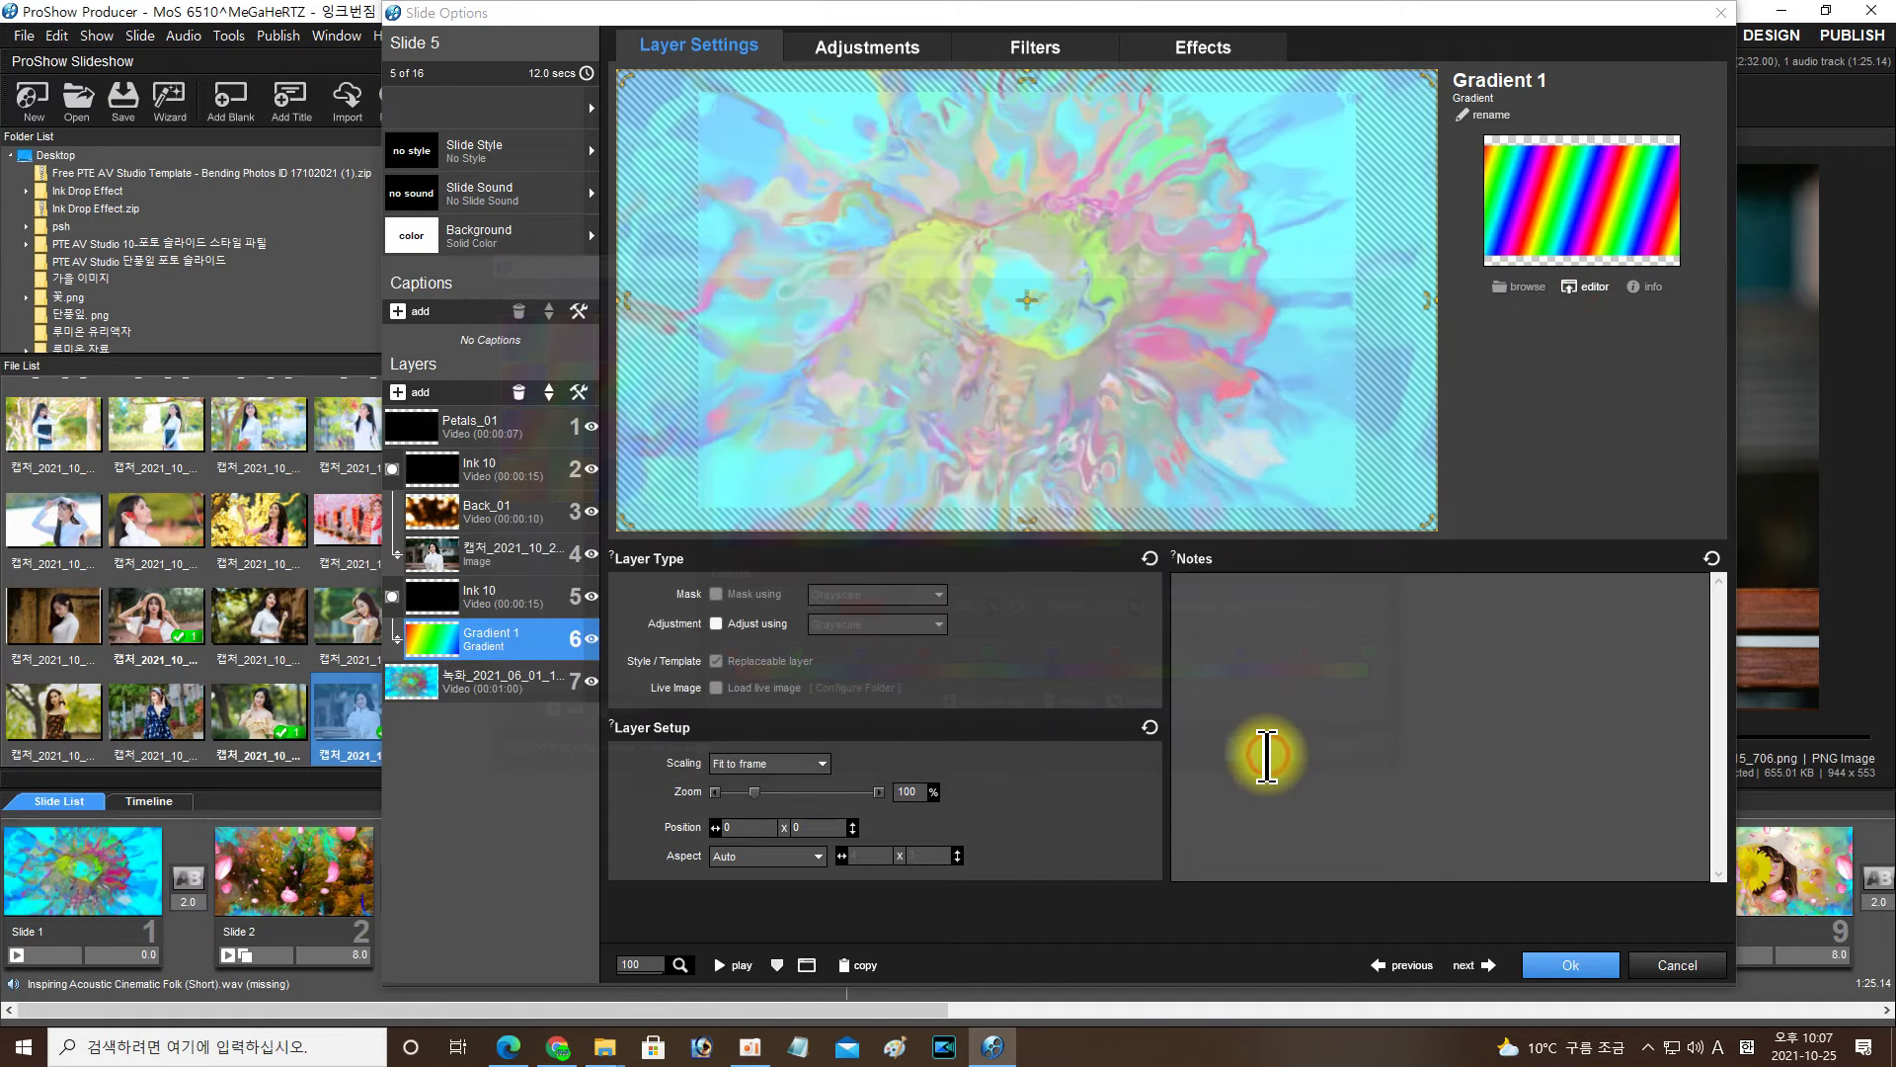
{"action": "left_click", "coordinate": [724, 963]}
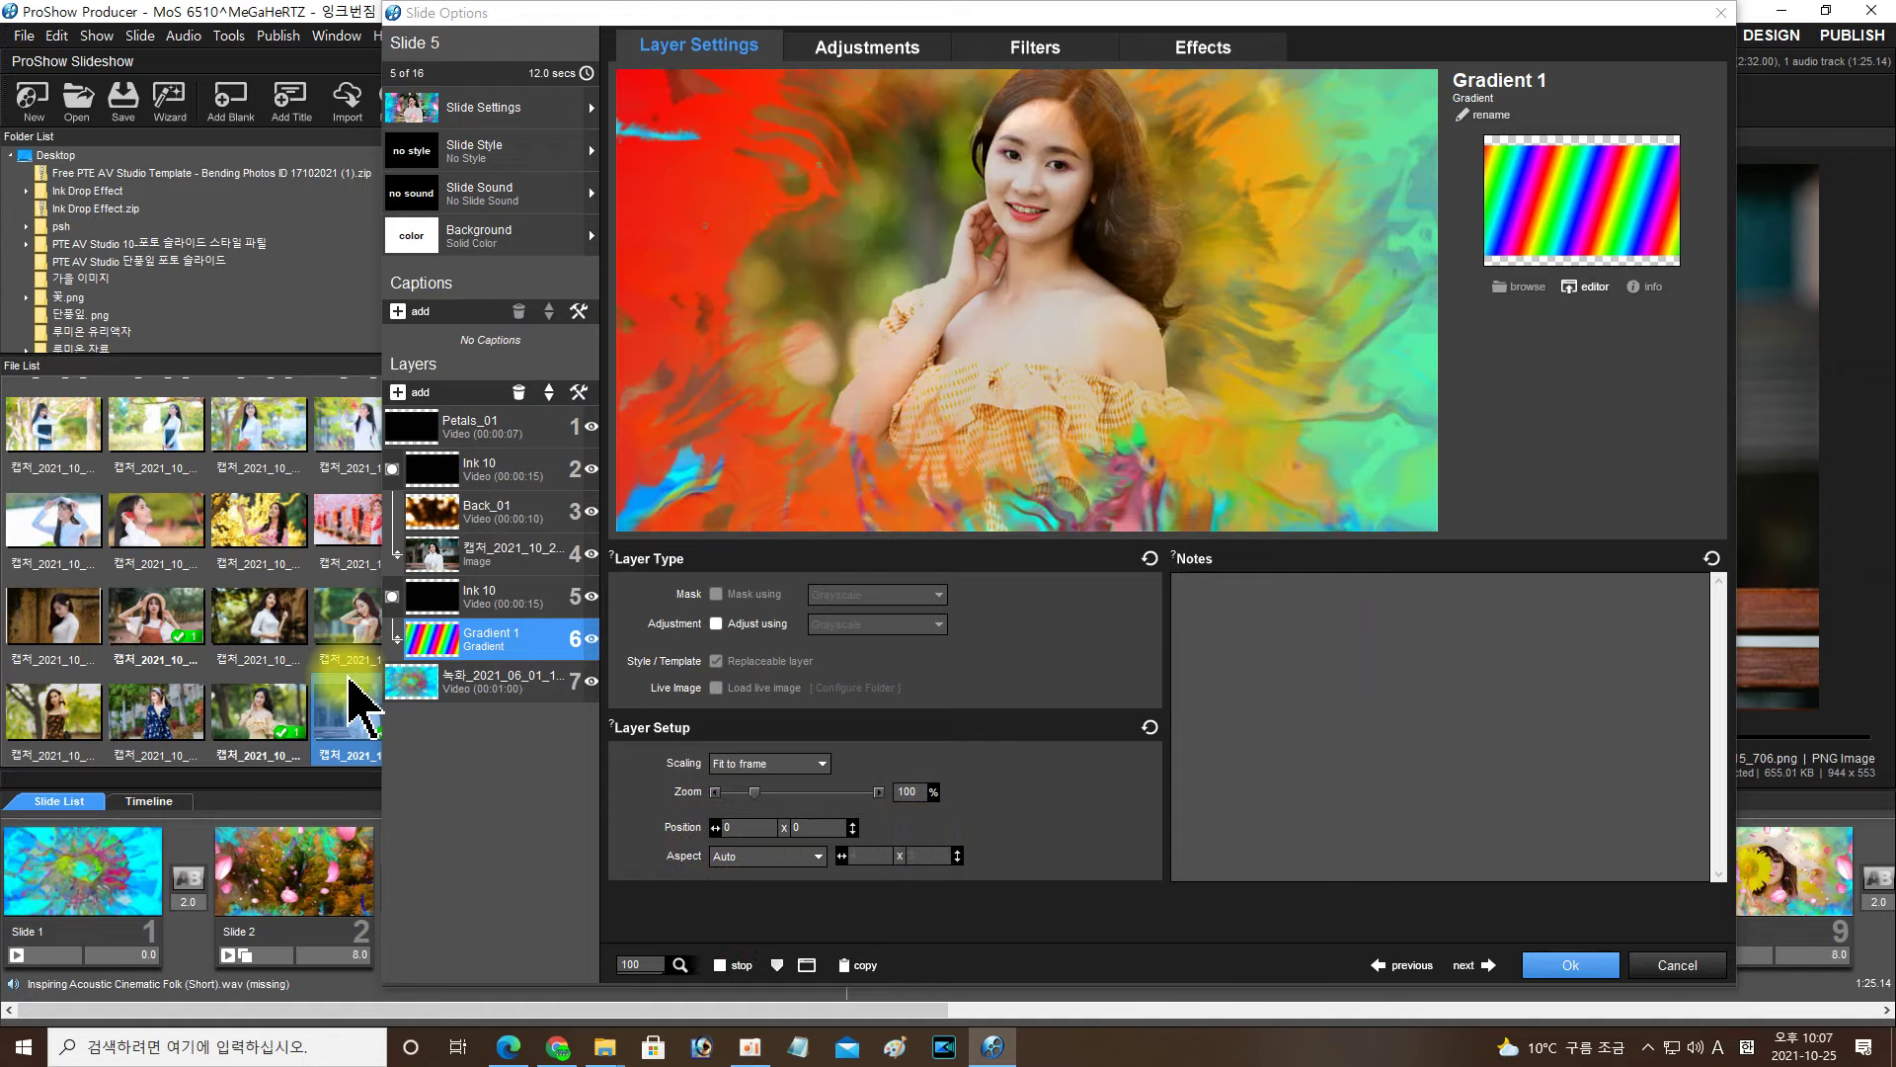
Step: On slide 6, preview 캡처_2021_10_24_20_58_06_676.png as the layer 4 photo, and replace it with 캡처_2021_10_24_21_12_32_971.png
{"action": "left_click", "coordinate": [1551, 967]}
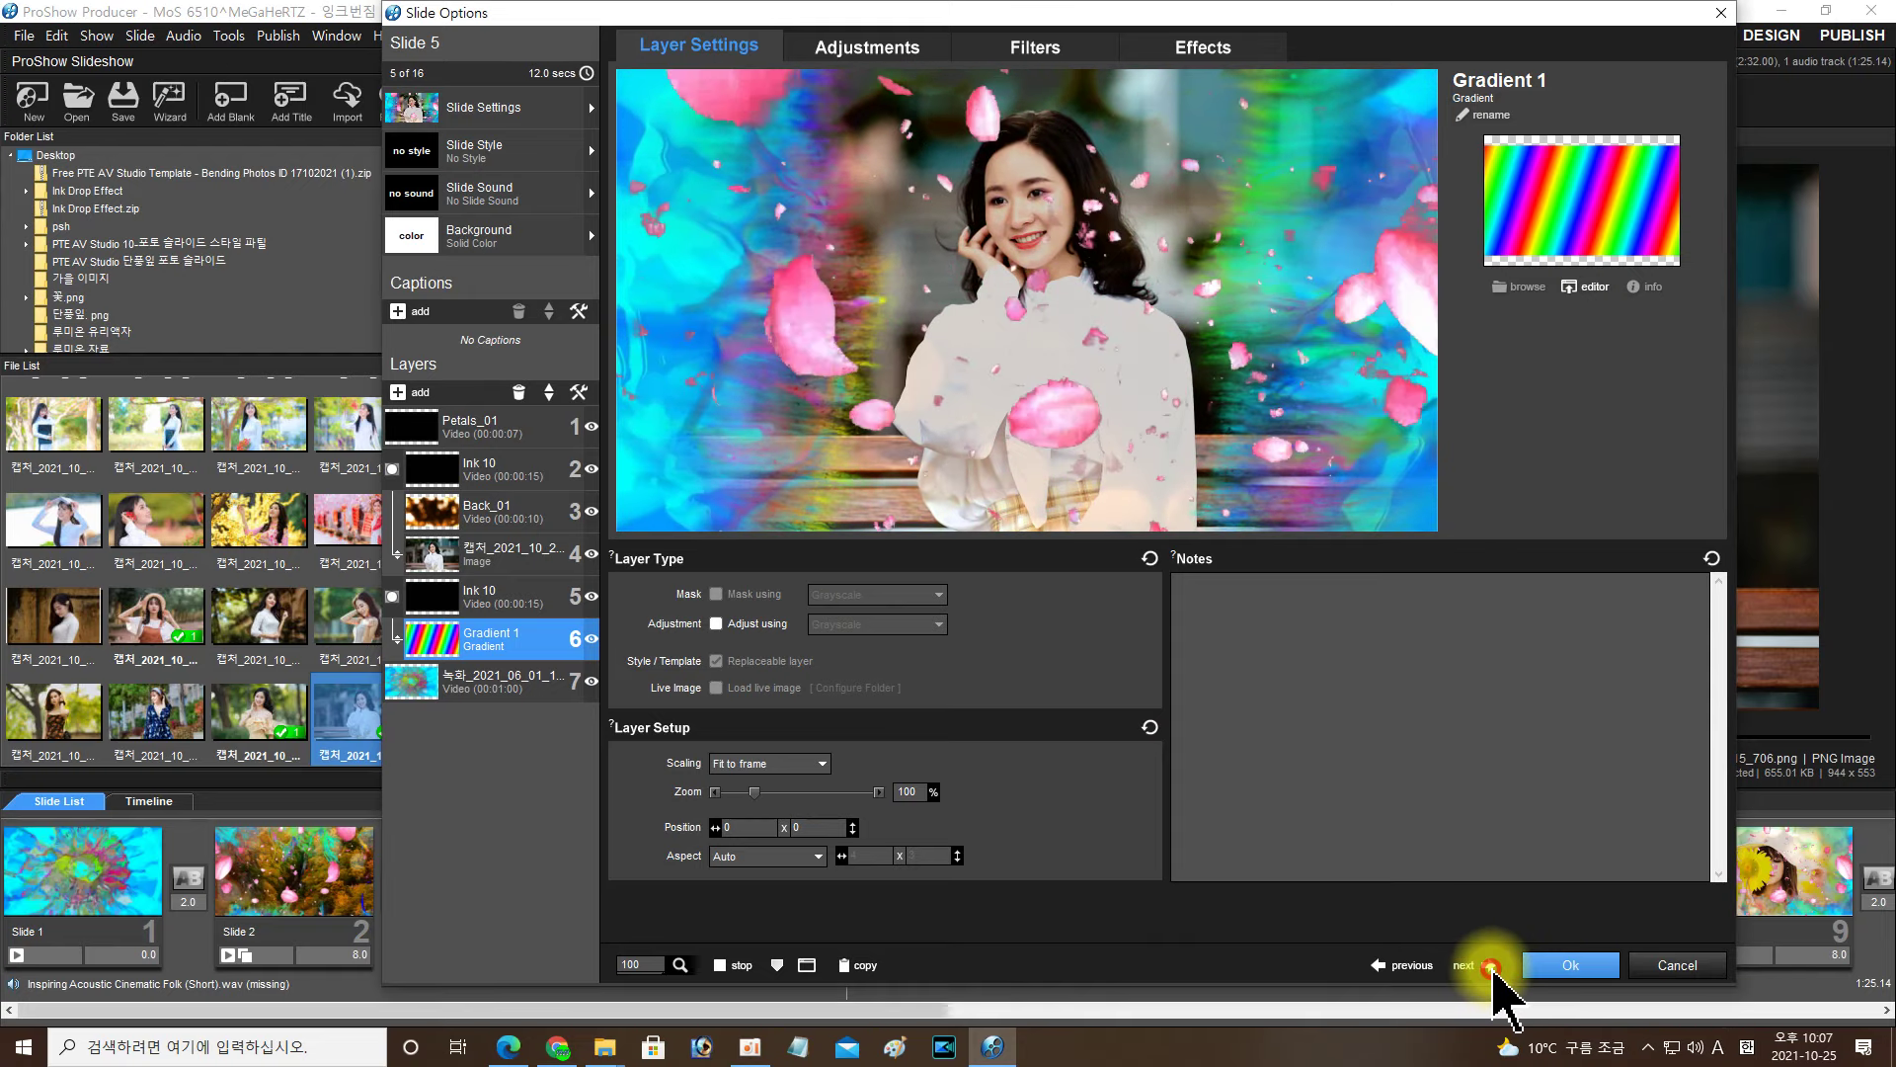
{"action": "left_click_drag", "start_coordinate": [316, 731], "coordinate": [373, 818]}
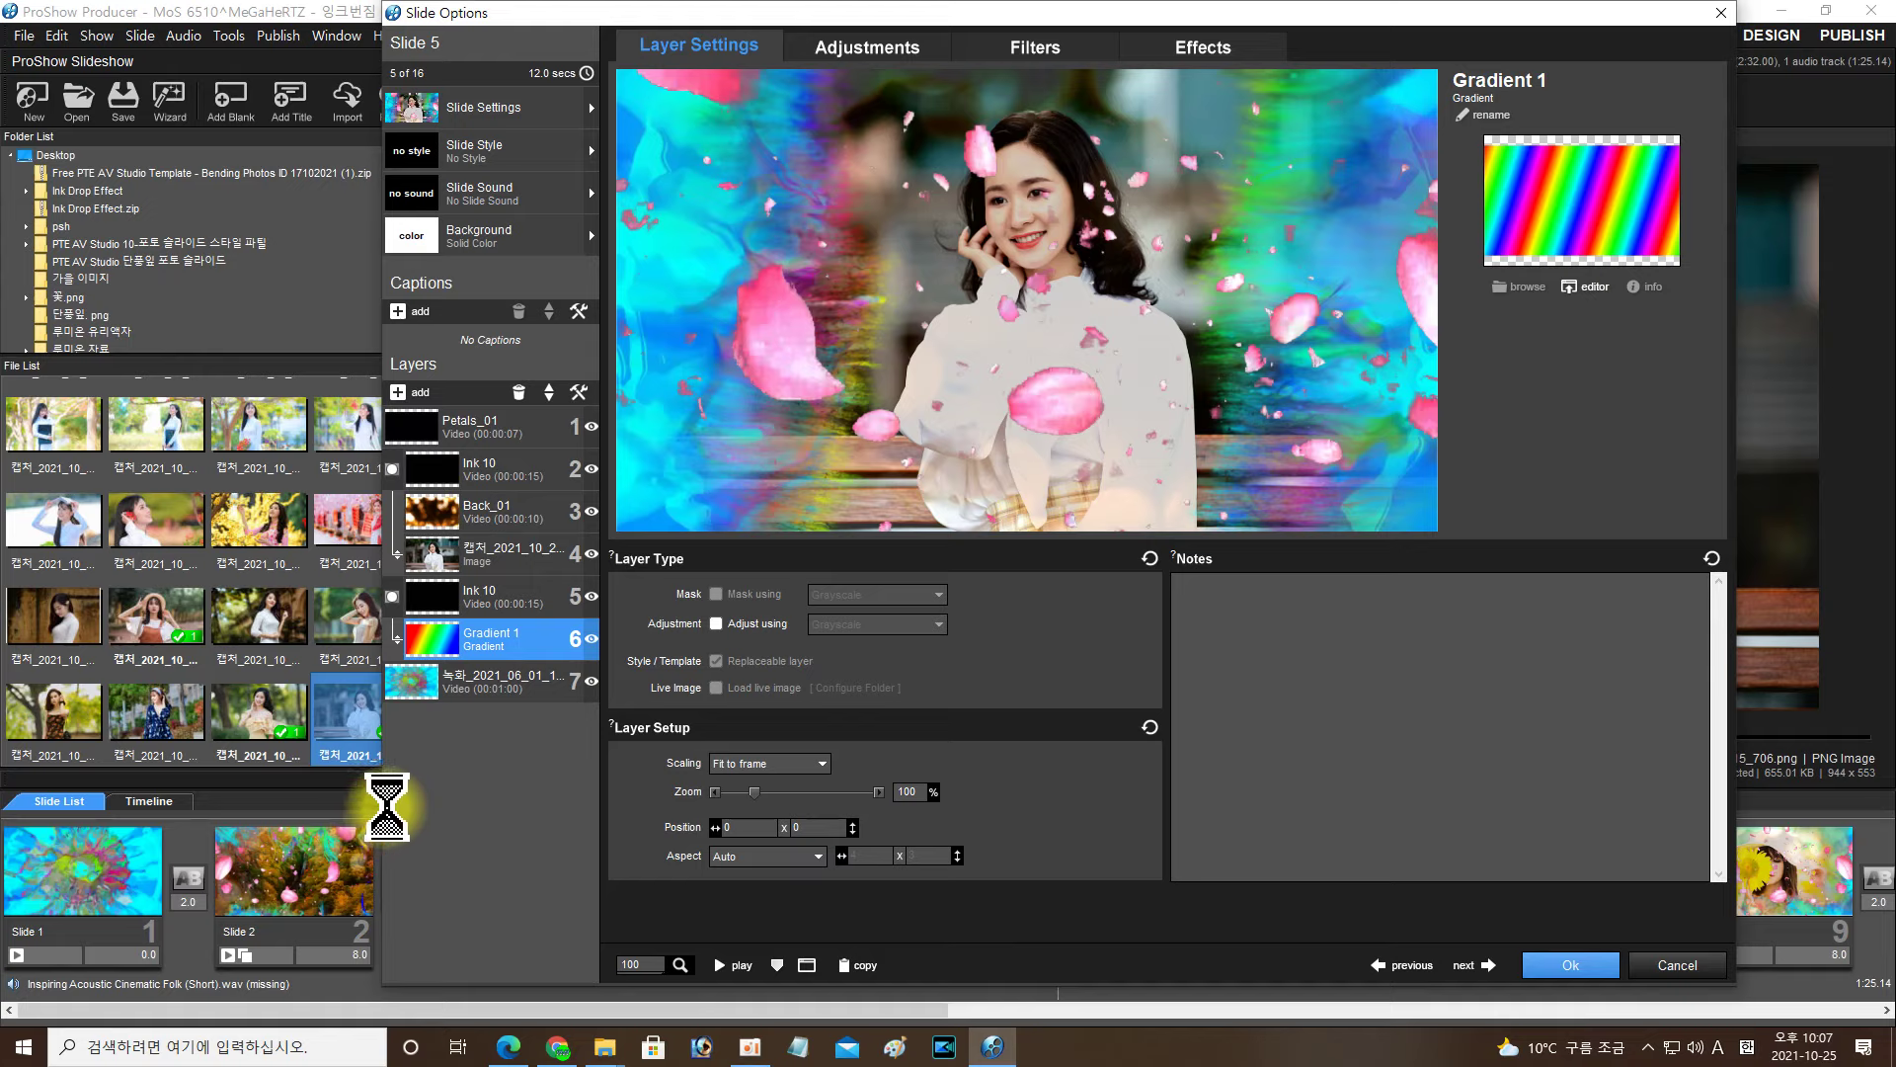
{"action": "left_click_drag", "start_coordinate": [169, 526], "coordinate": [456, 551]}
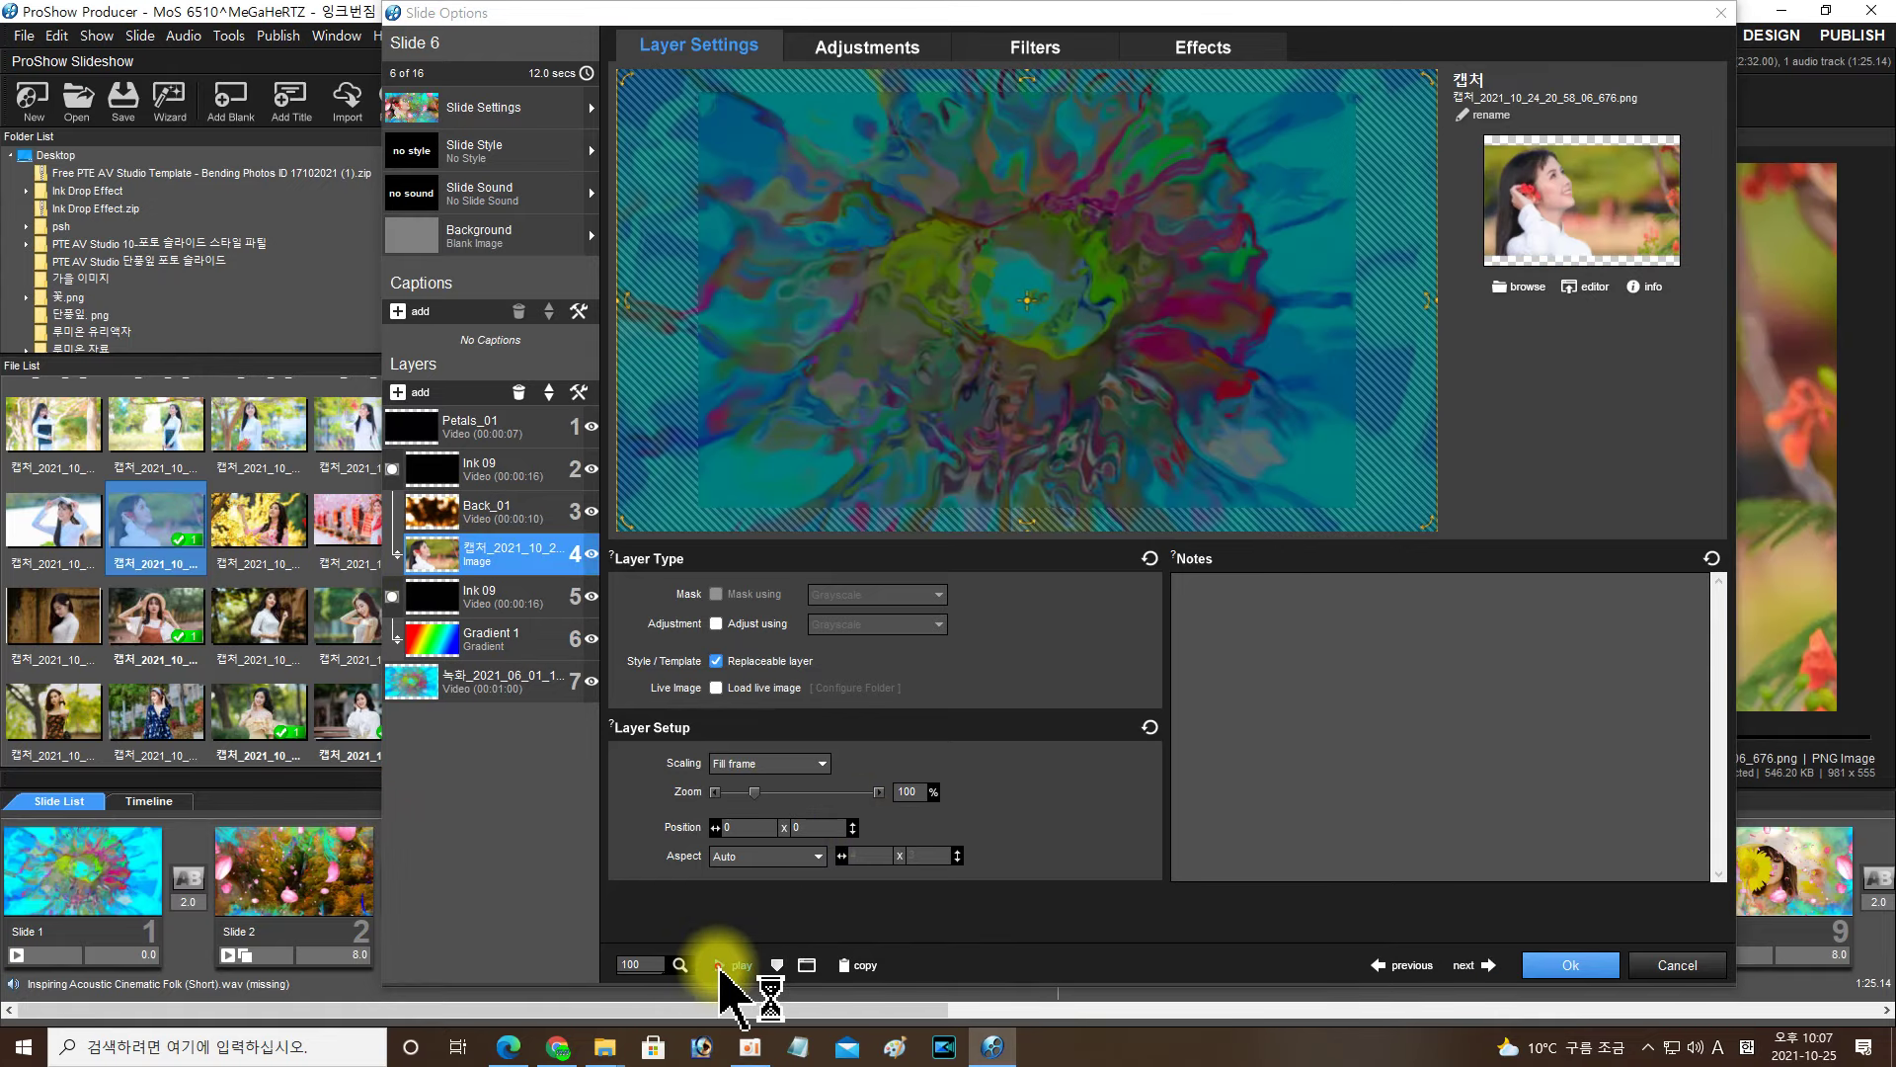
{"action": "left_click", "coordinate": [720, 968]}
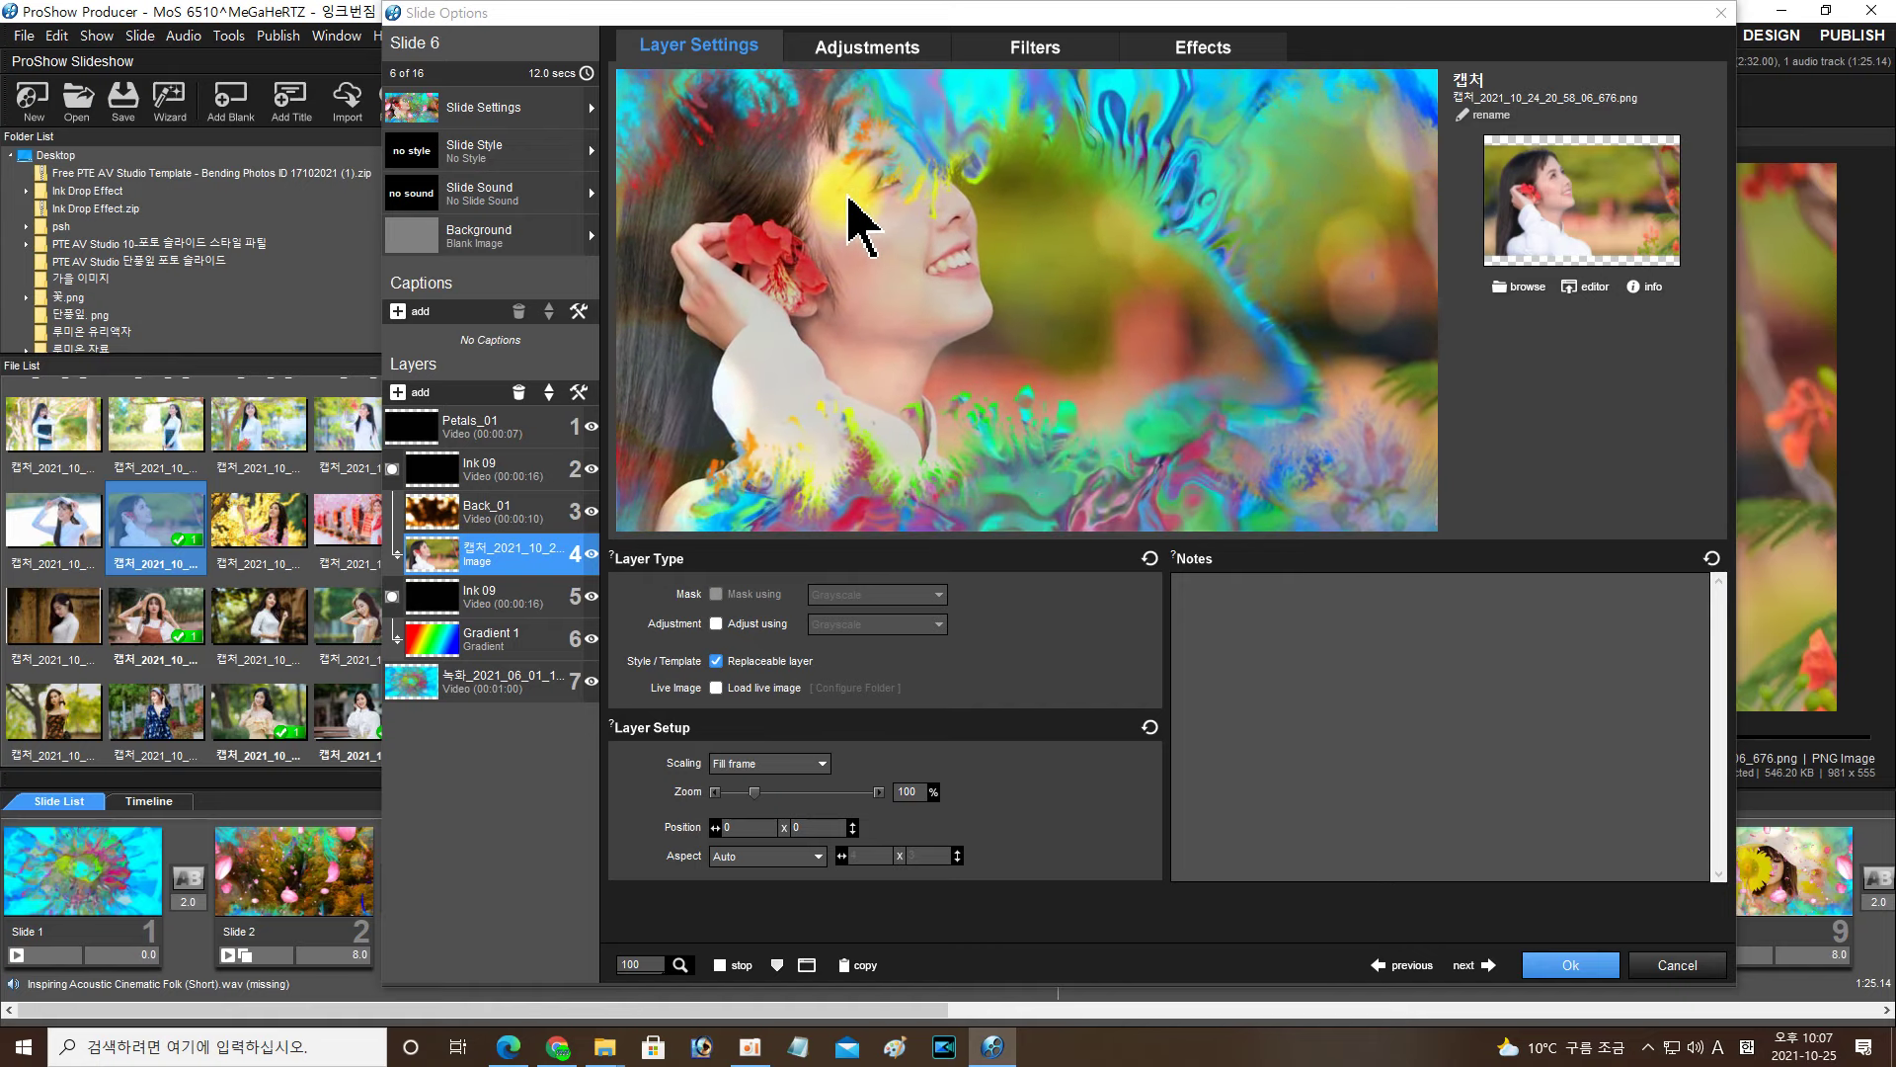
{"action": "left_click_drag", "start_coordinate": [69, 731], "coordinate": [449, 549]}
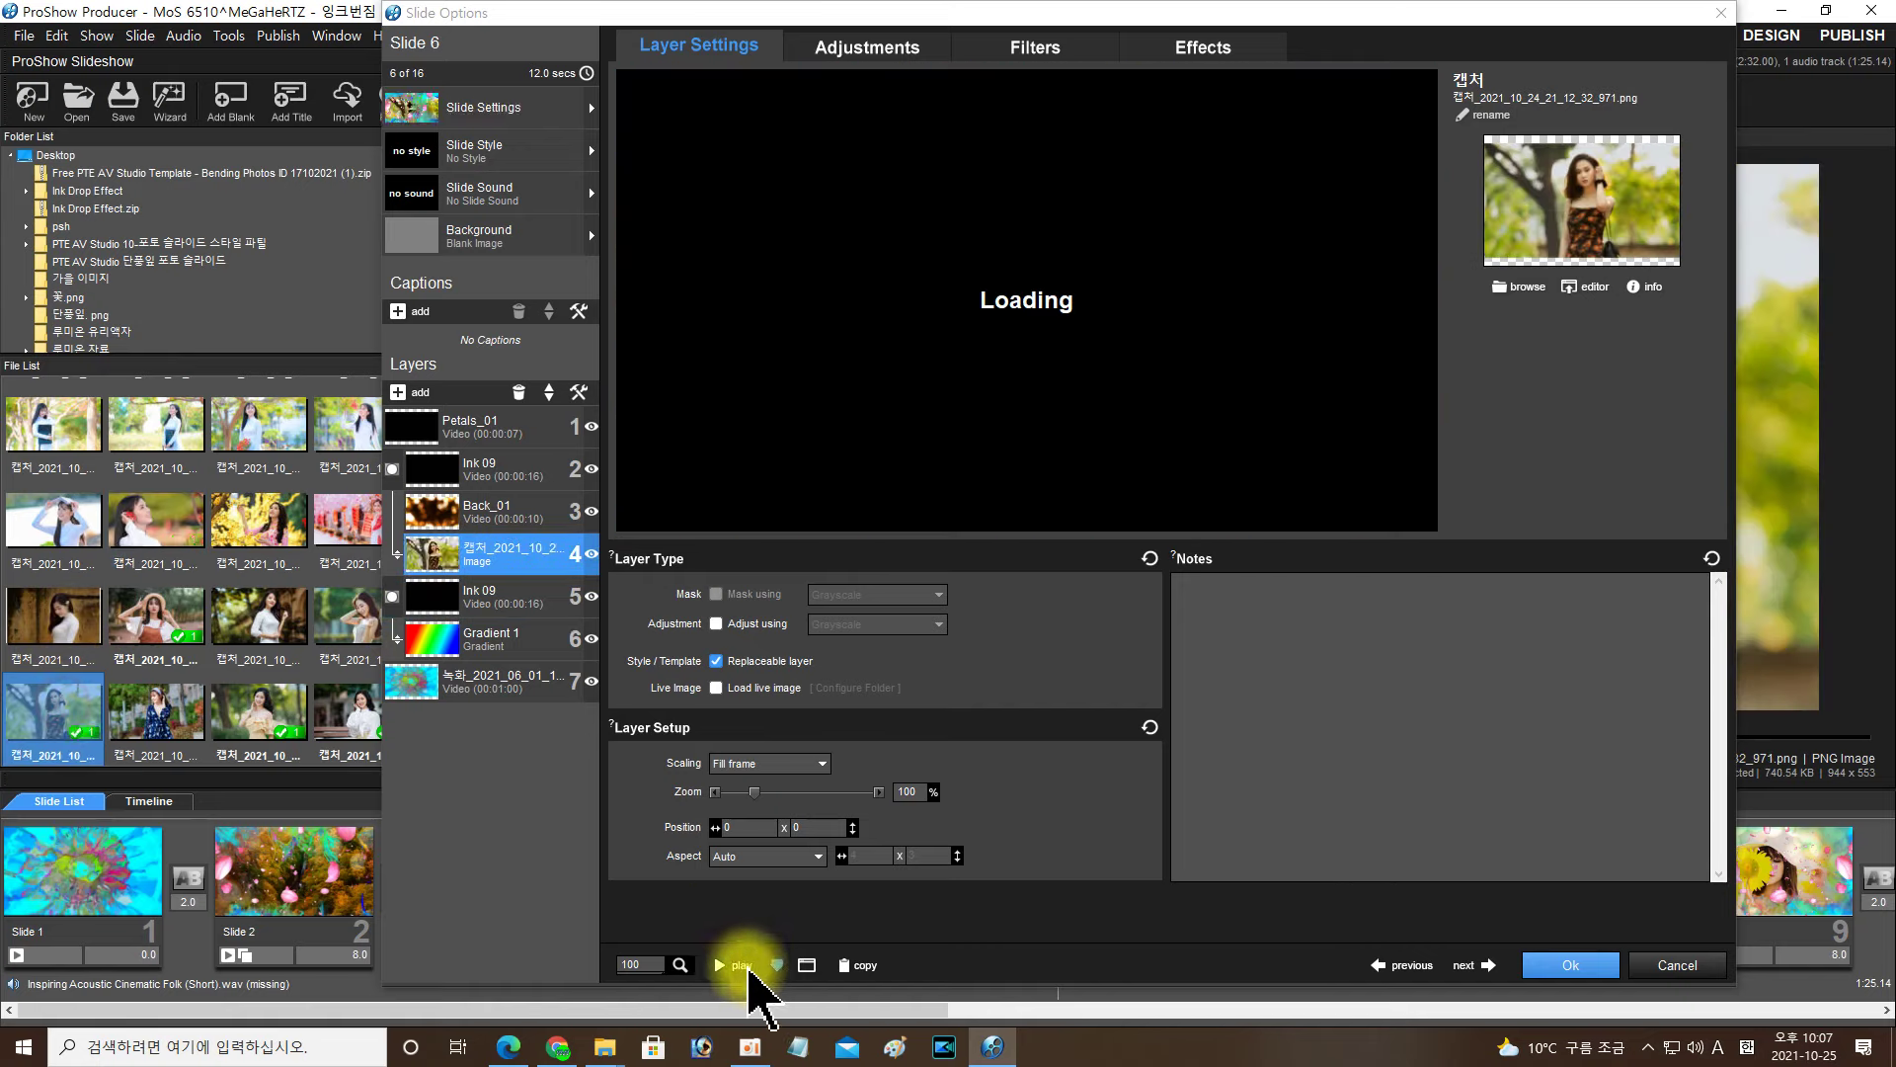
Step: Preview slide 6, replace its layer 4 photo with 캡처_2021_10_24_20_55_48_536.png, and preview the slide again
{"action": "left_click", "coordinate": [738, 965]}
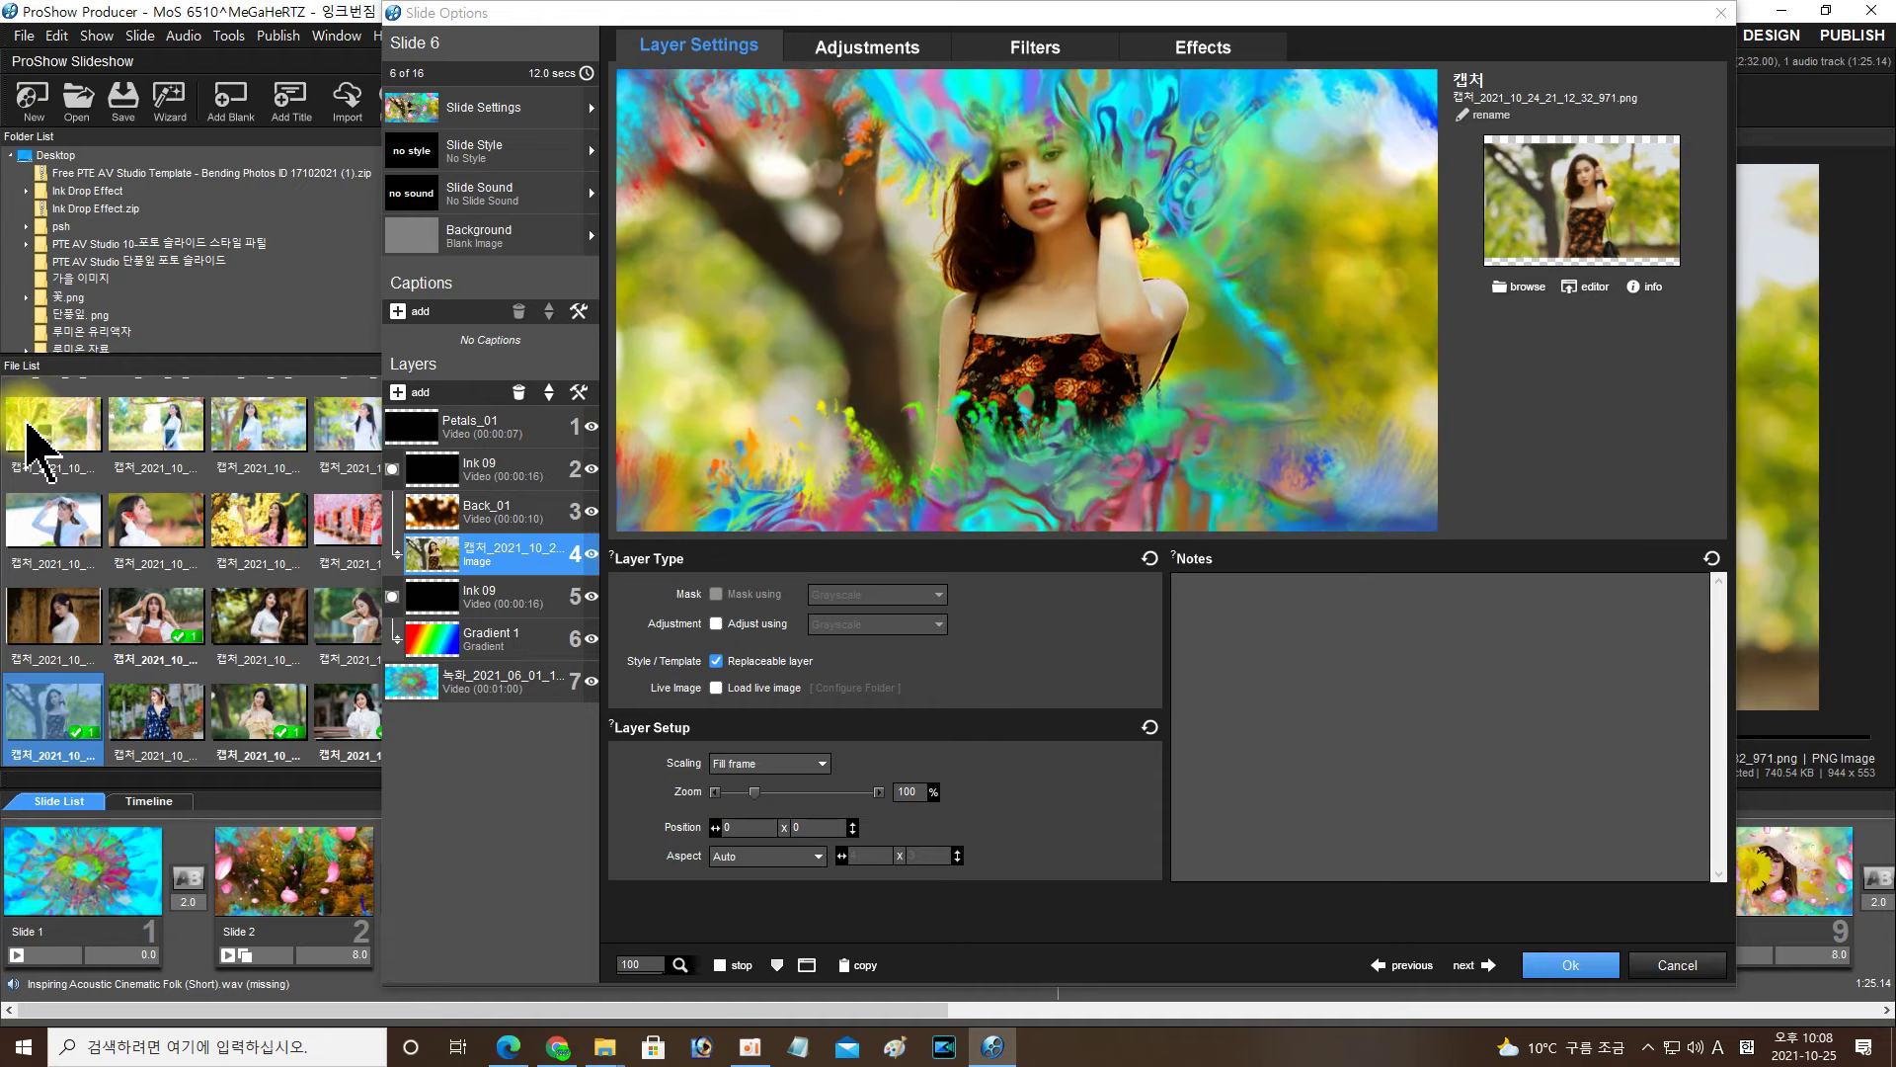
{"action": "left_click_drag", "start_coordinate": [497, 12], "coordinate": [906, 8]}
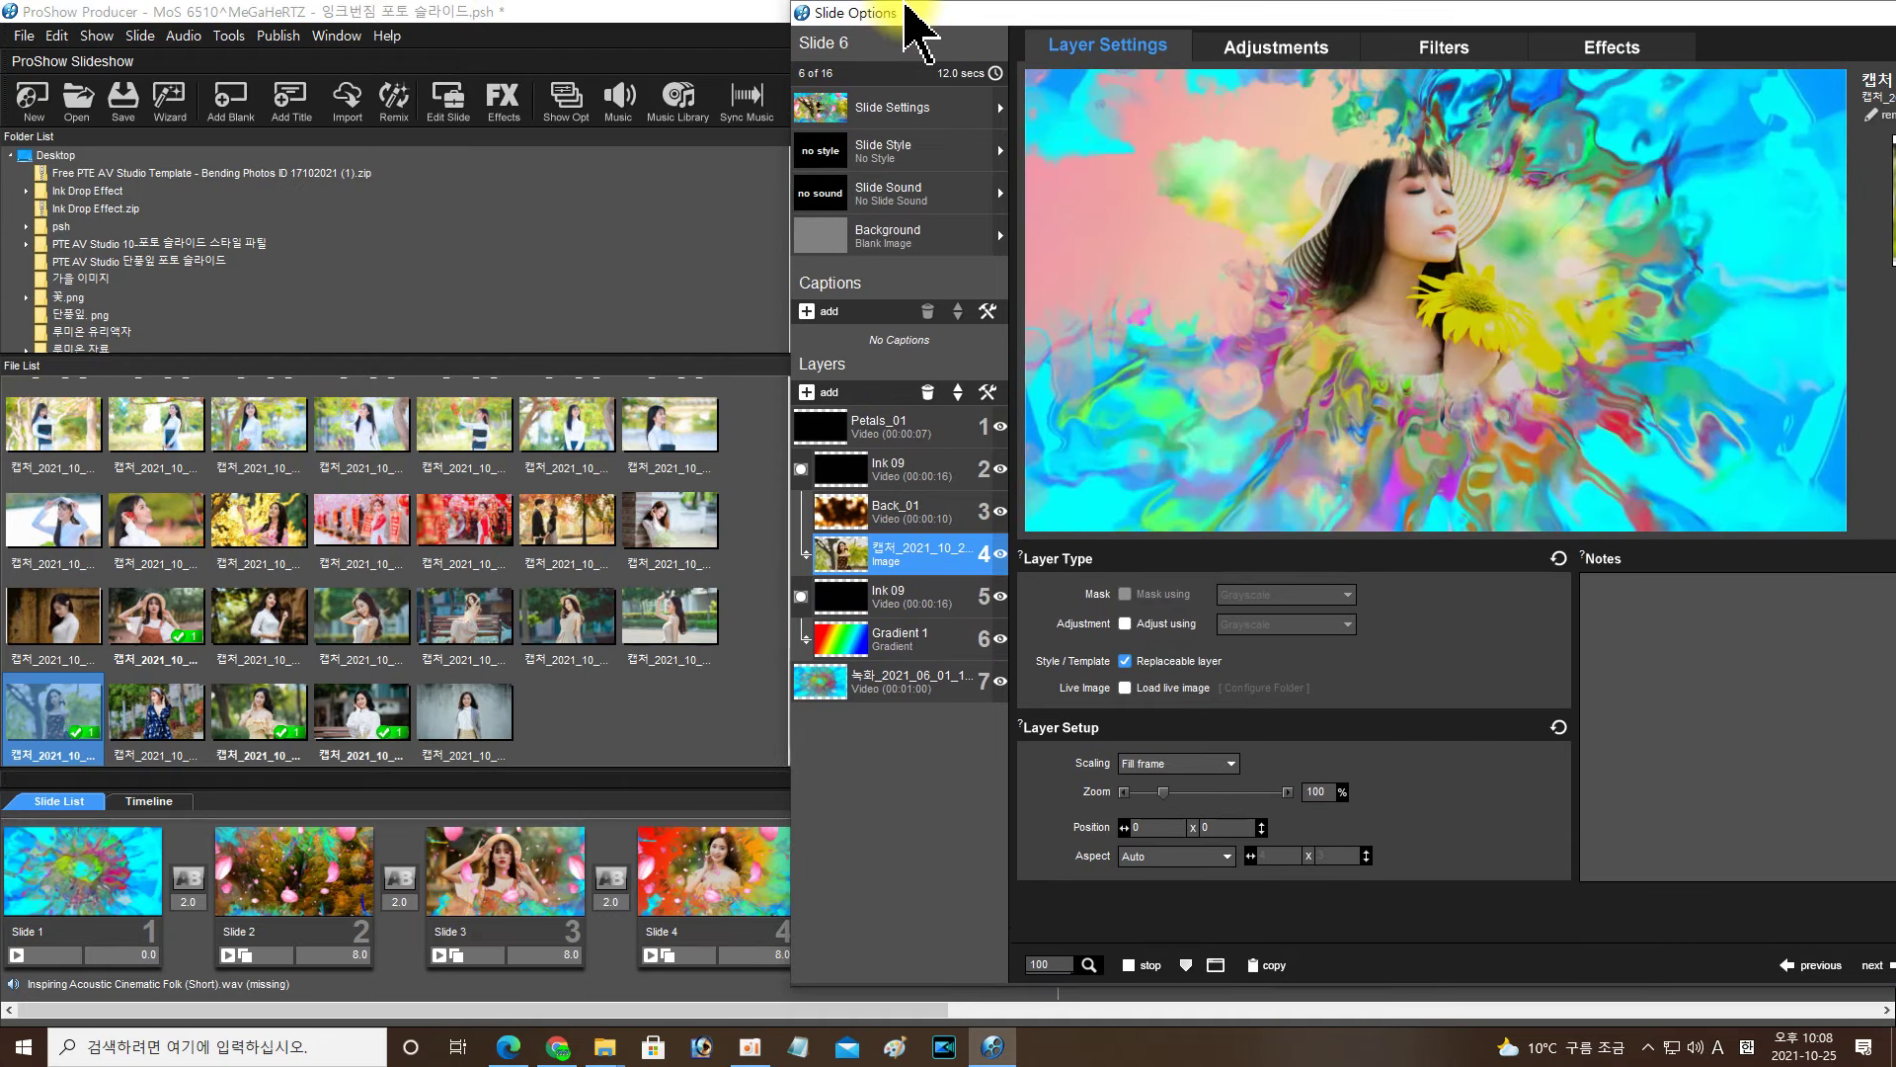
{"action": "scroll", "coordinate": [437, 583], "scroll_direction": "up", "scroll_amount": 1}
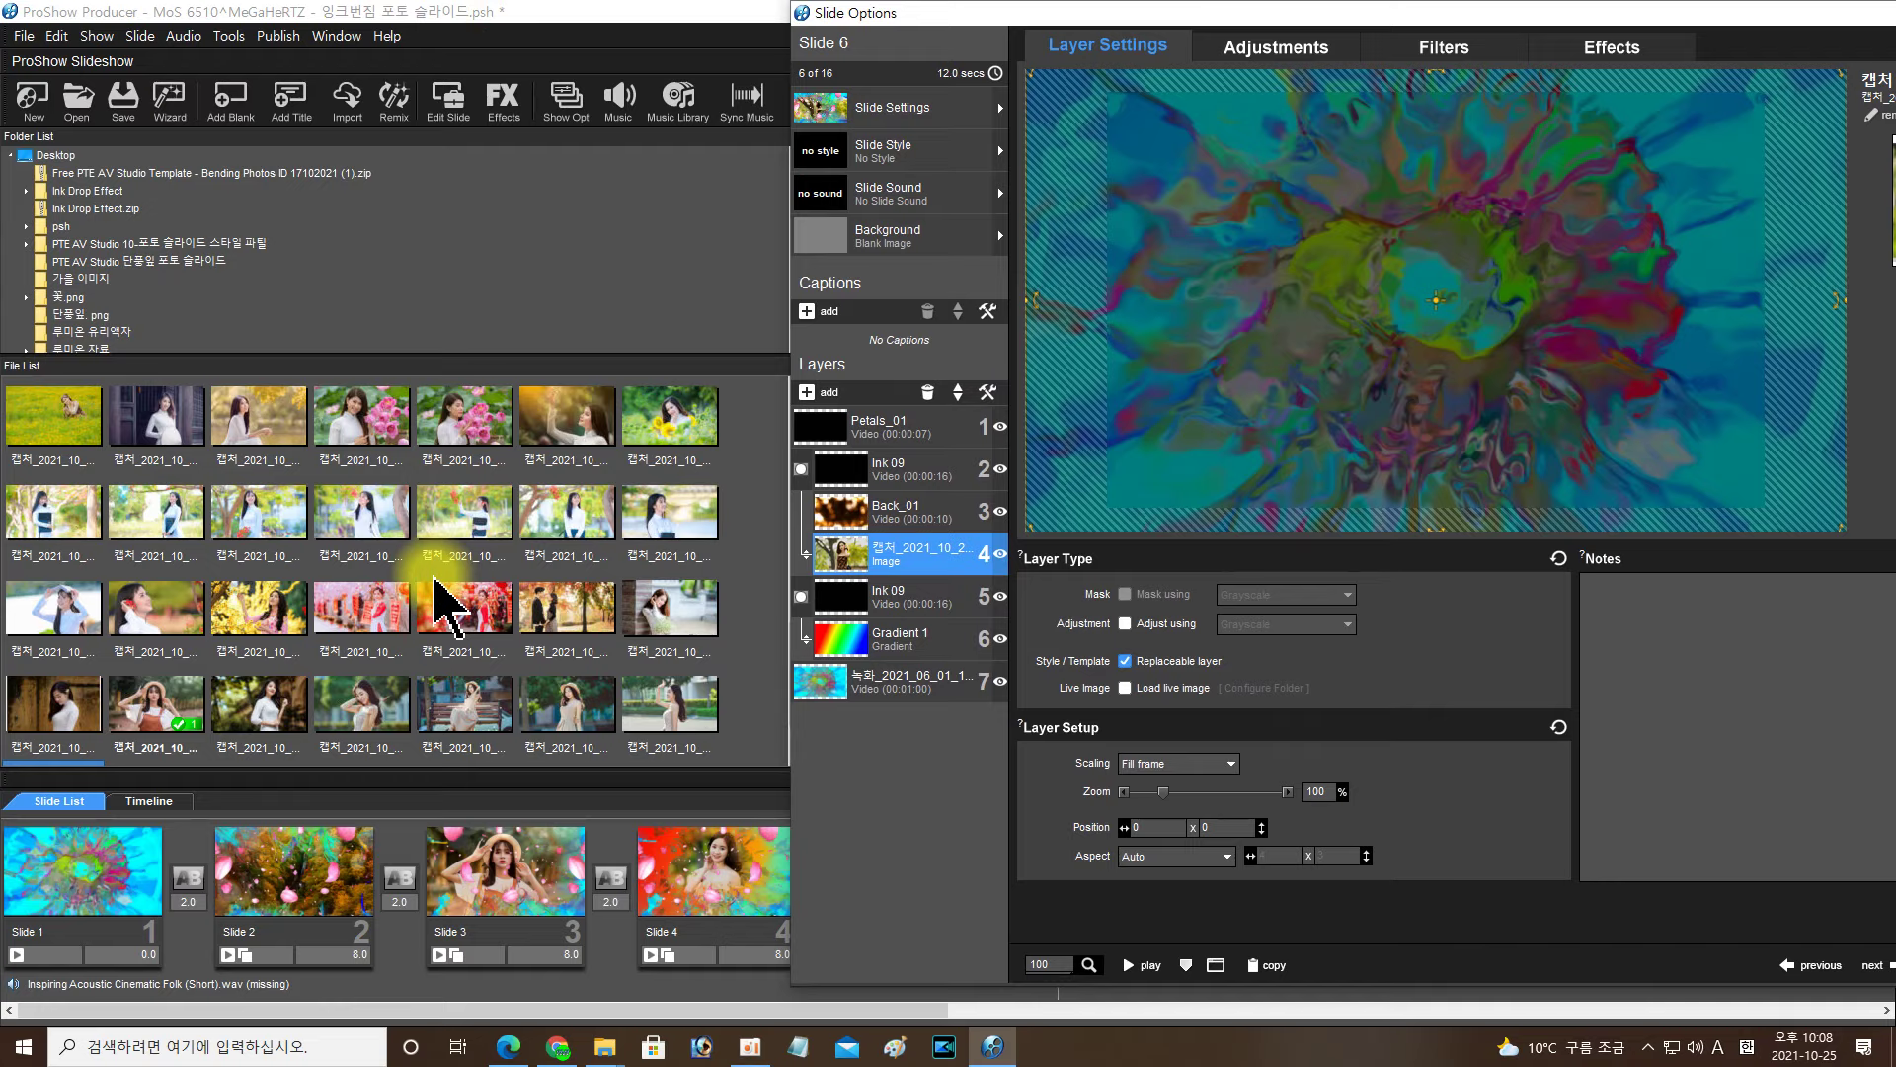
{"action": "left_click_drag", "start_coordinate": [272, 422], "coordinate": [849, 550]}
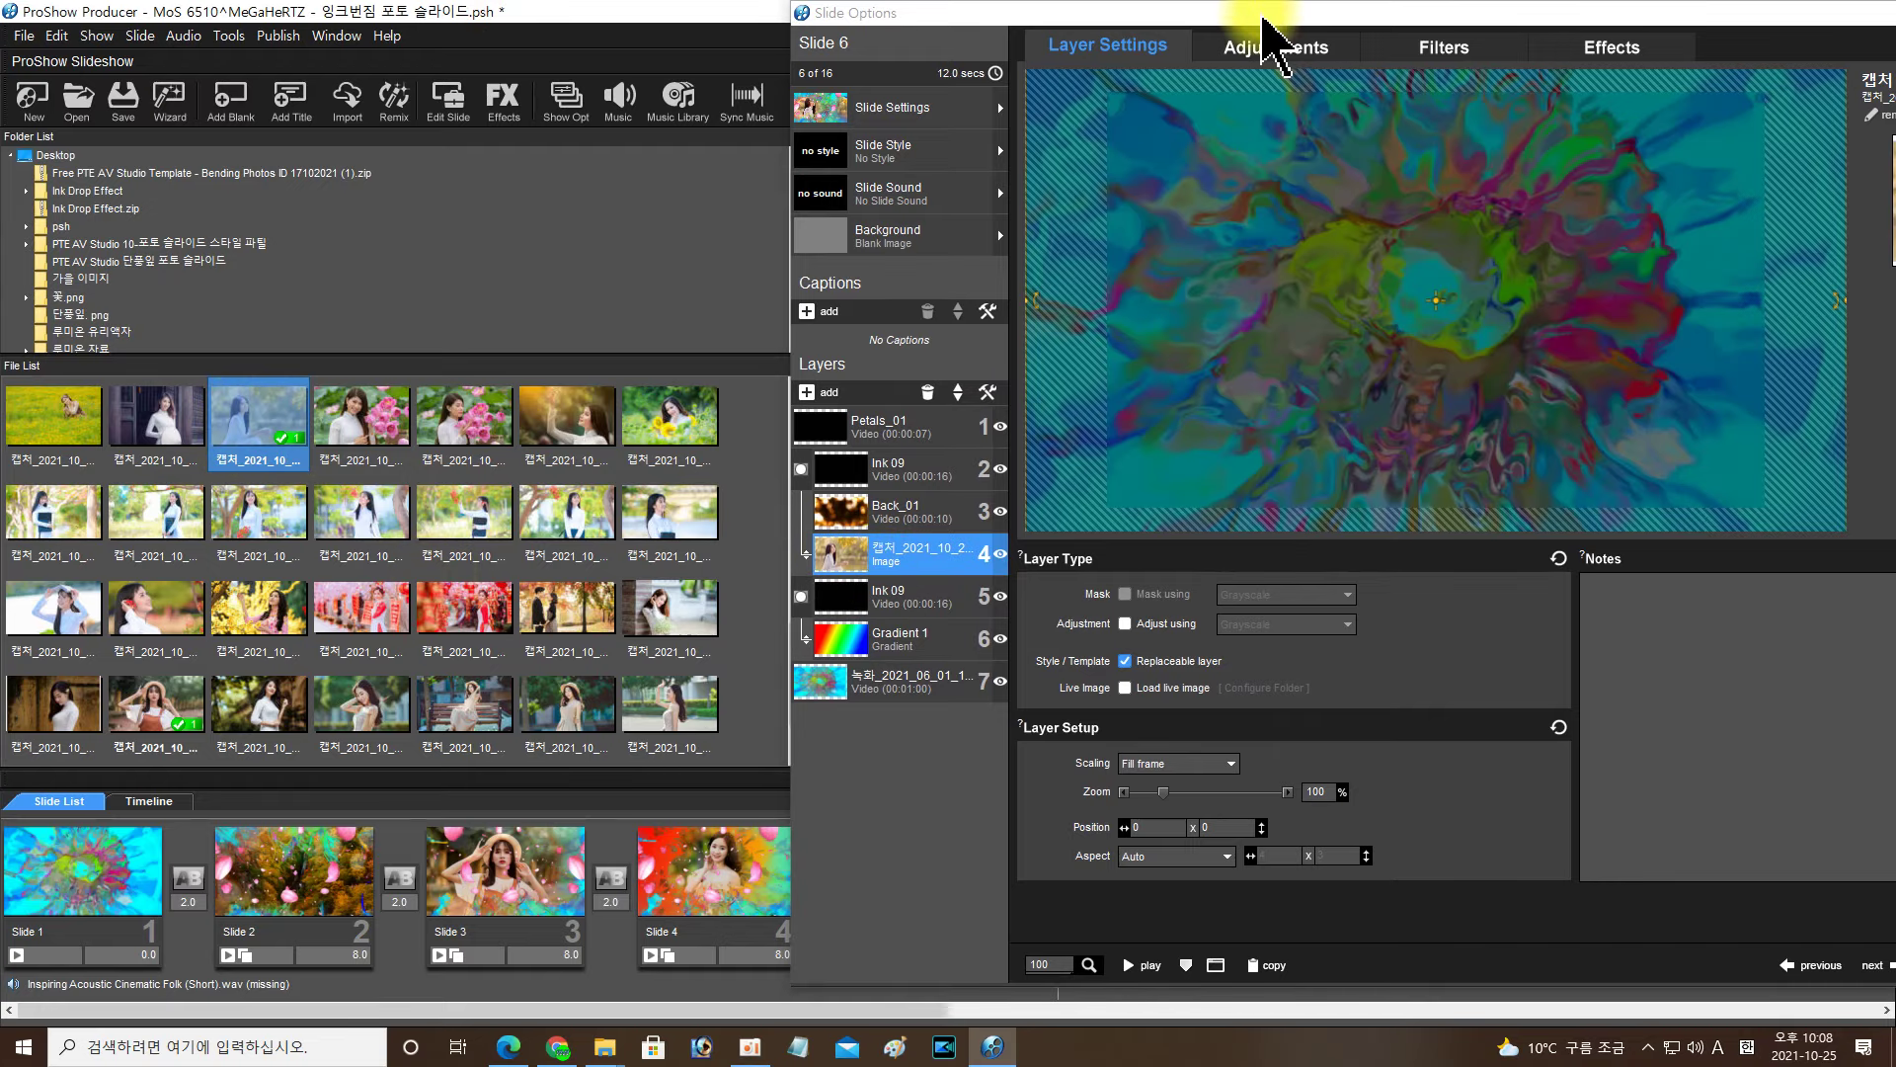
{"action": "left_click_drag", "start_coordinate": [1264, 14], "coordinate": [820, 14]}
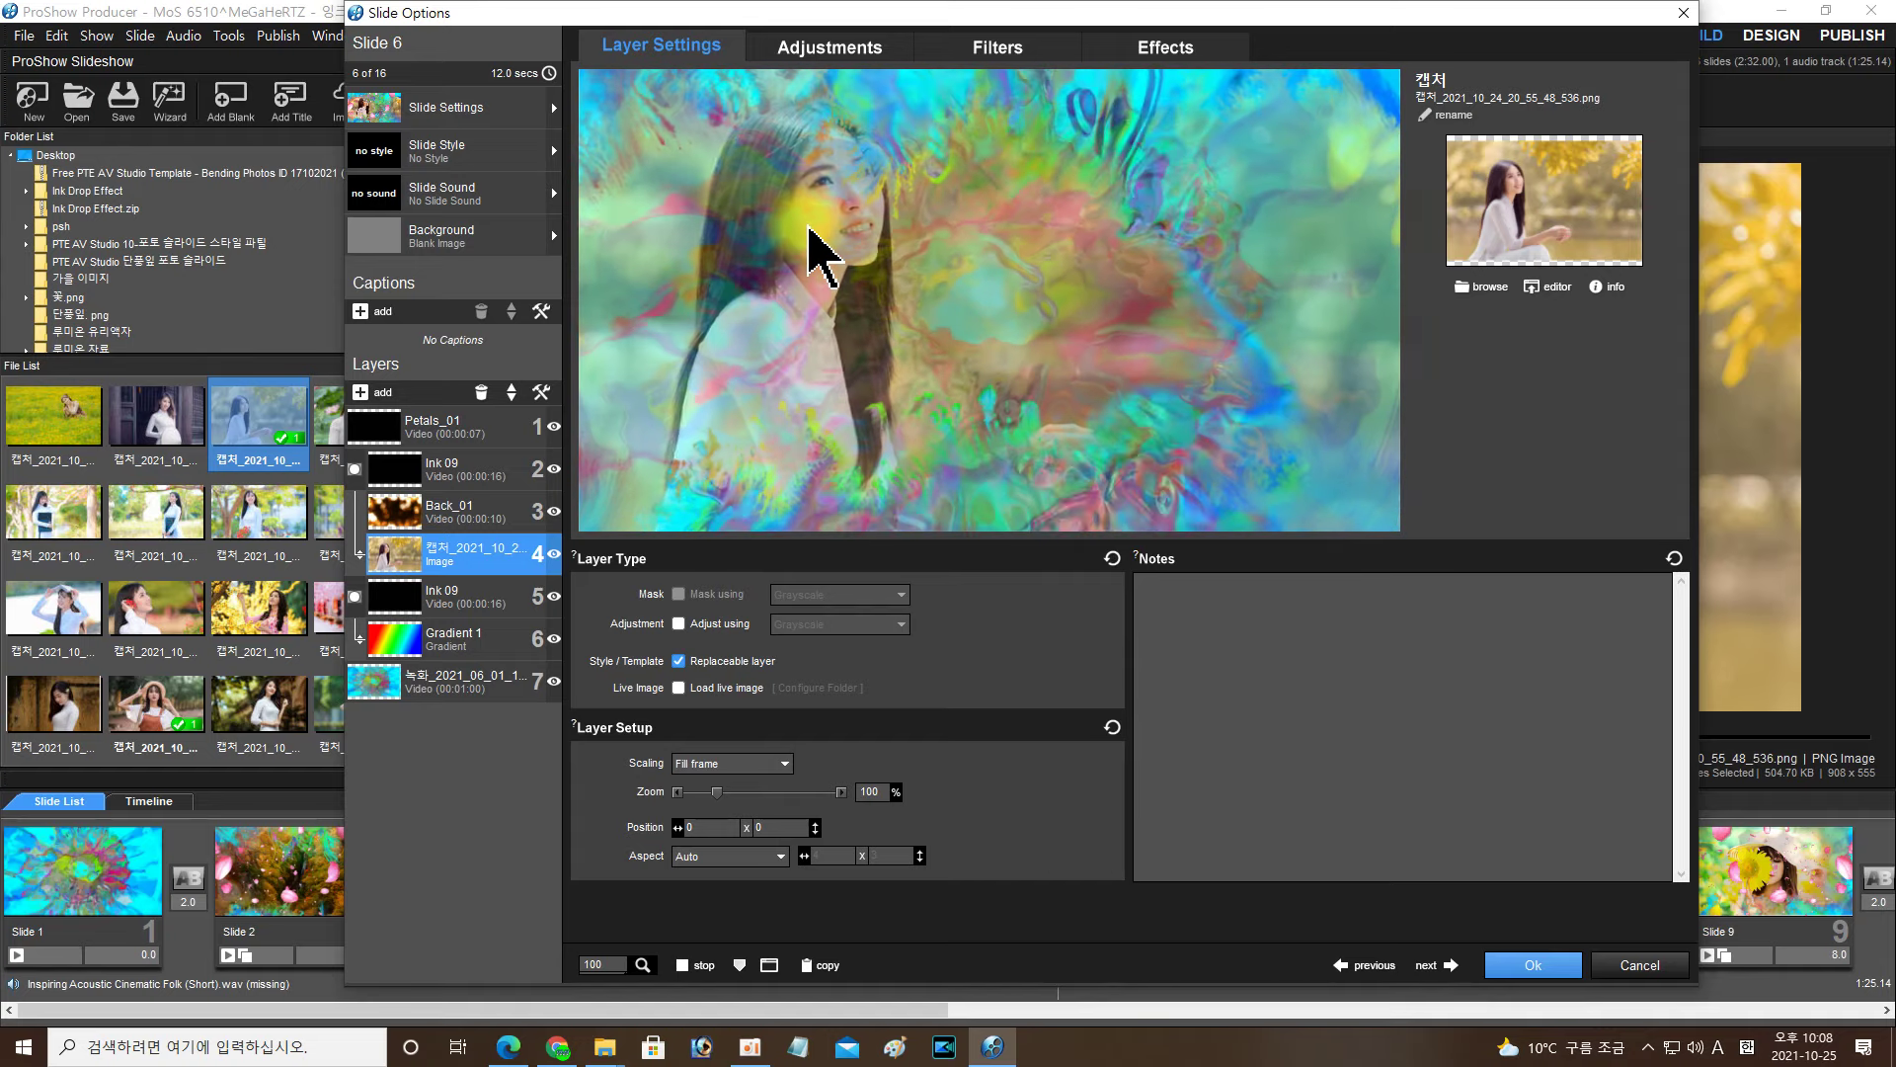
{"action": "left_click", "coordinate": [524, 556]}
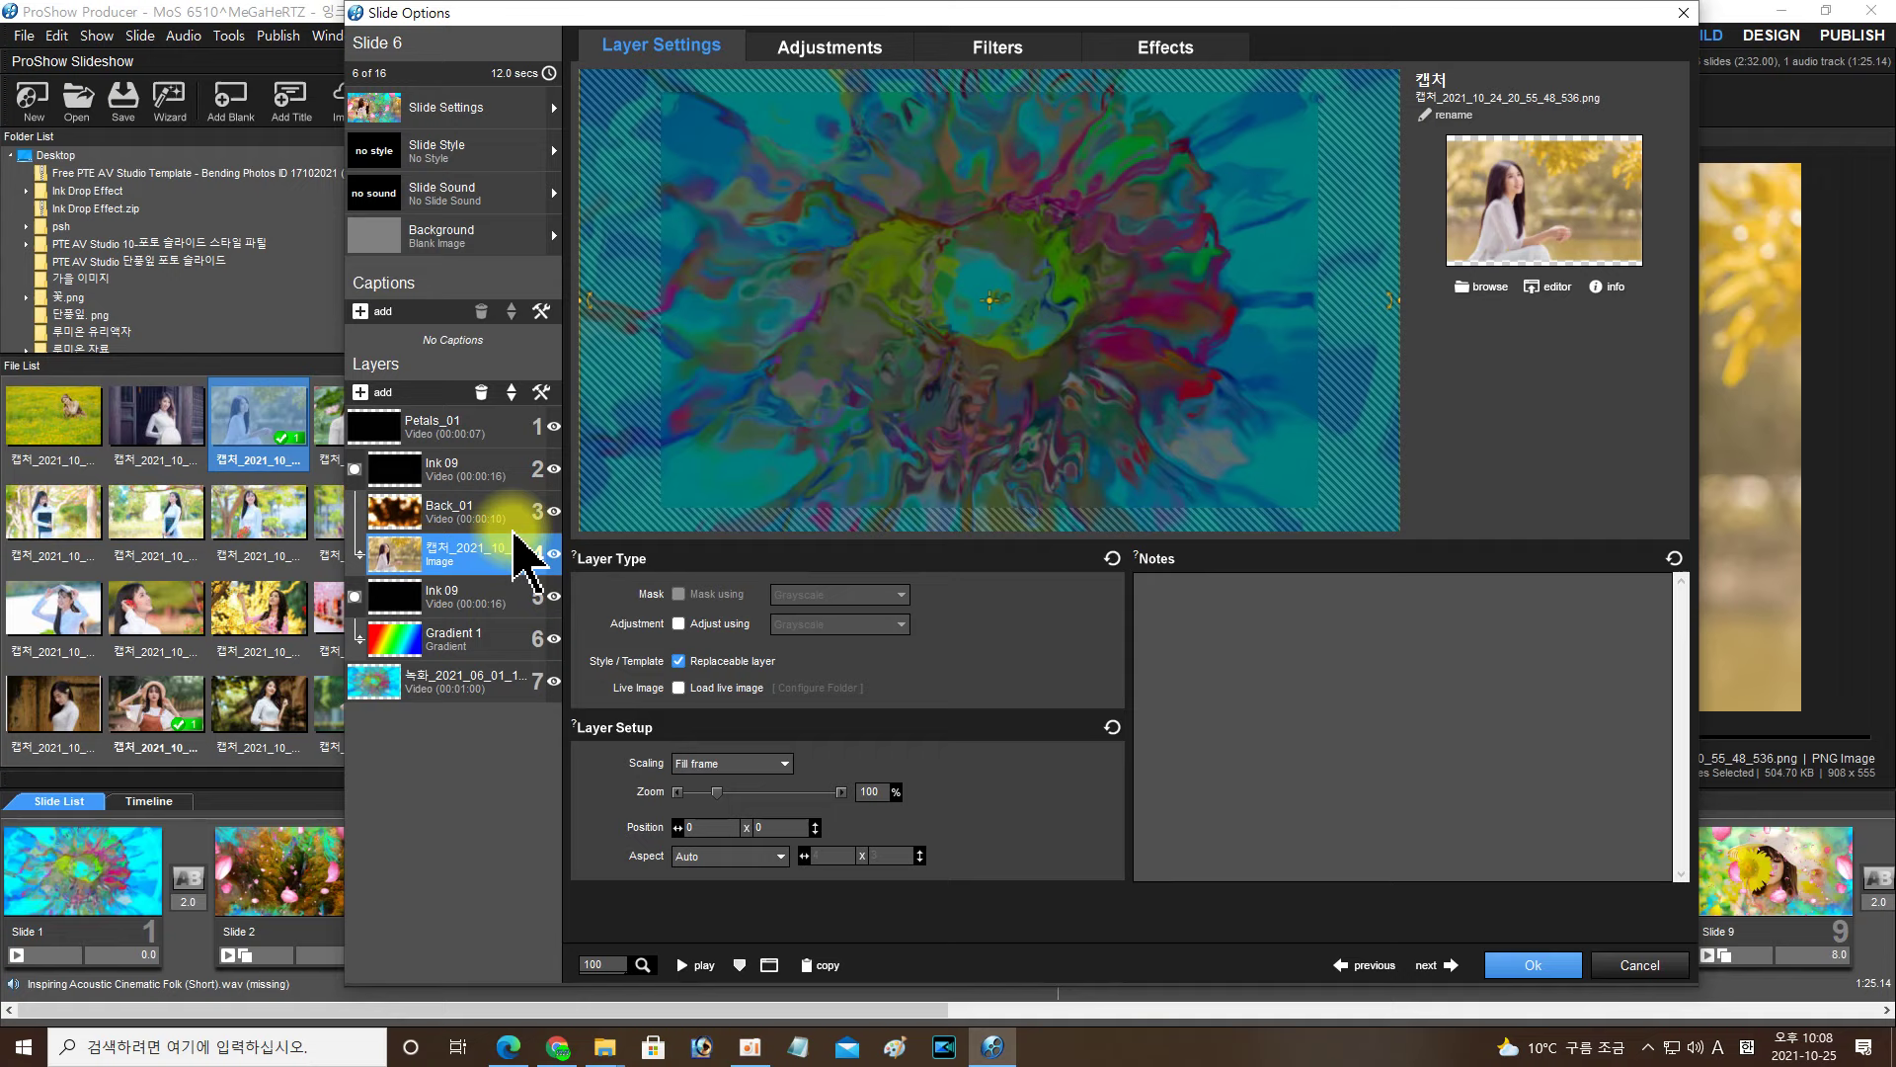
Step: Enlarge slide 6's Ink 09 mask video on layer 2 to 115% zoom and preview the slide
{"action": "left_click", "coordinate": [484, 474]}
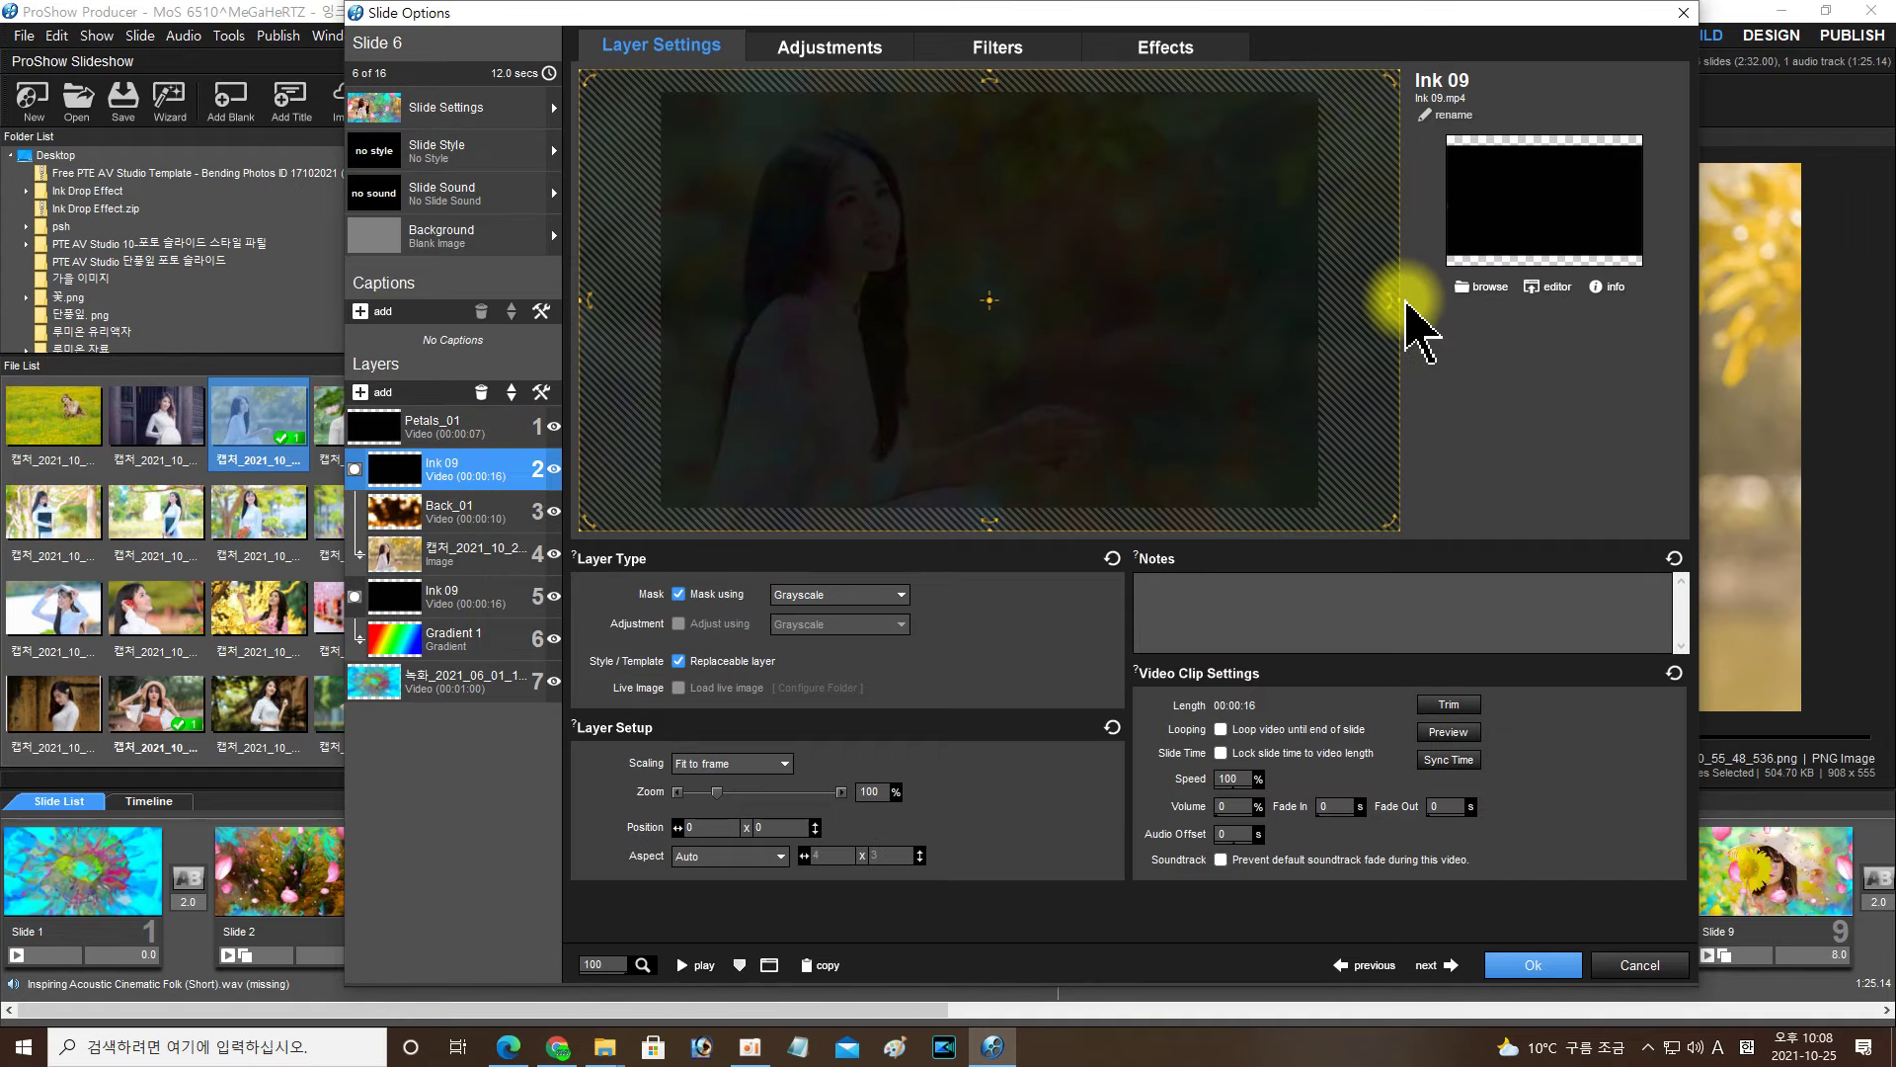
{"action": "left_click_drag", "start_coordinate": [1397, 301], "coordinate": [1452, 303]}
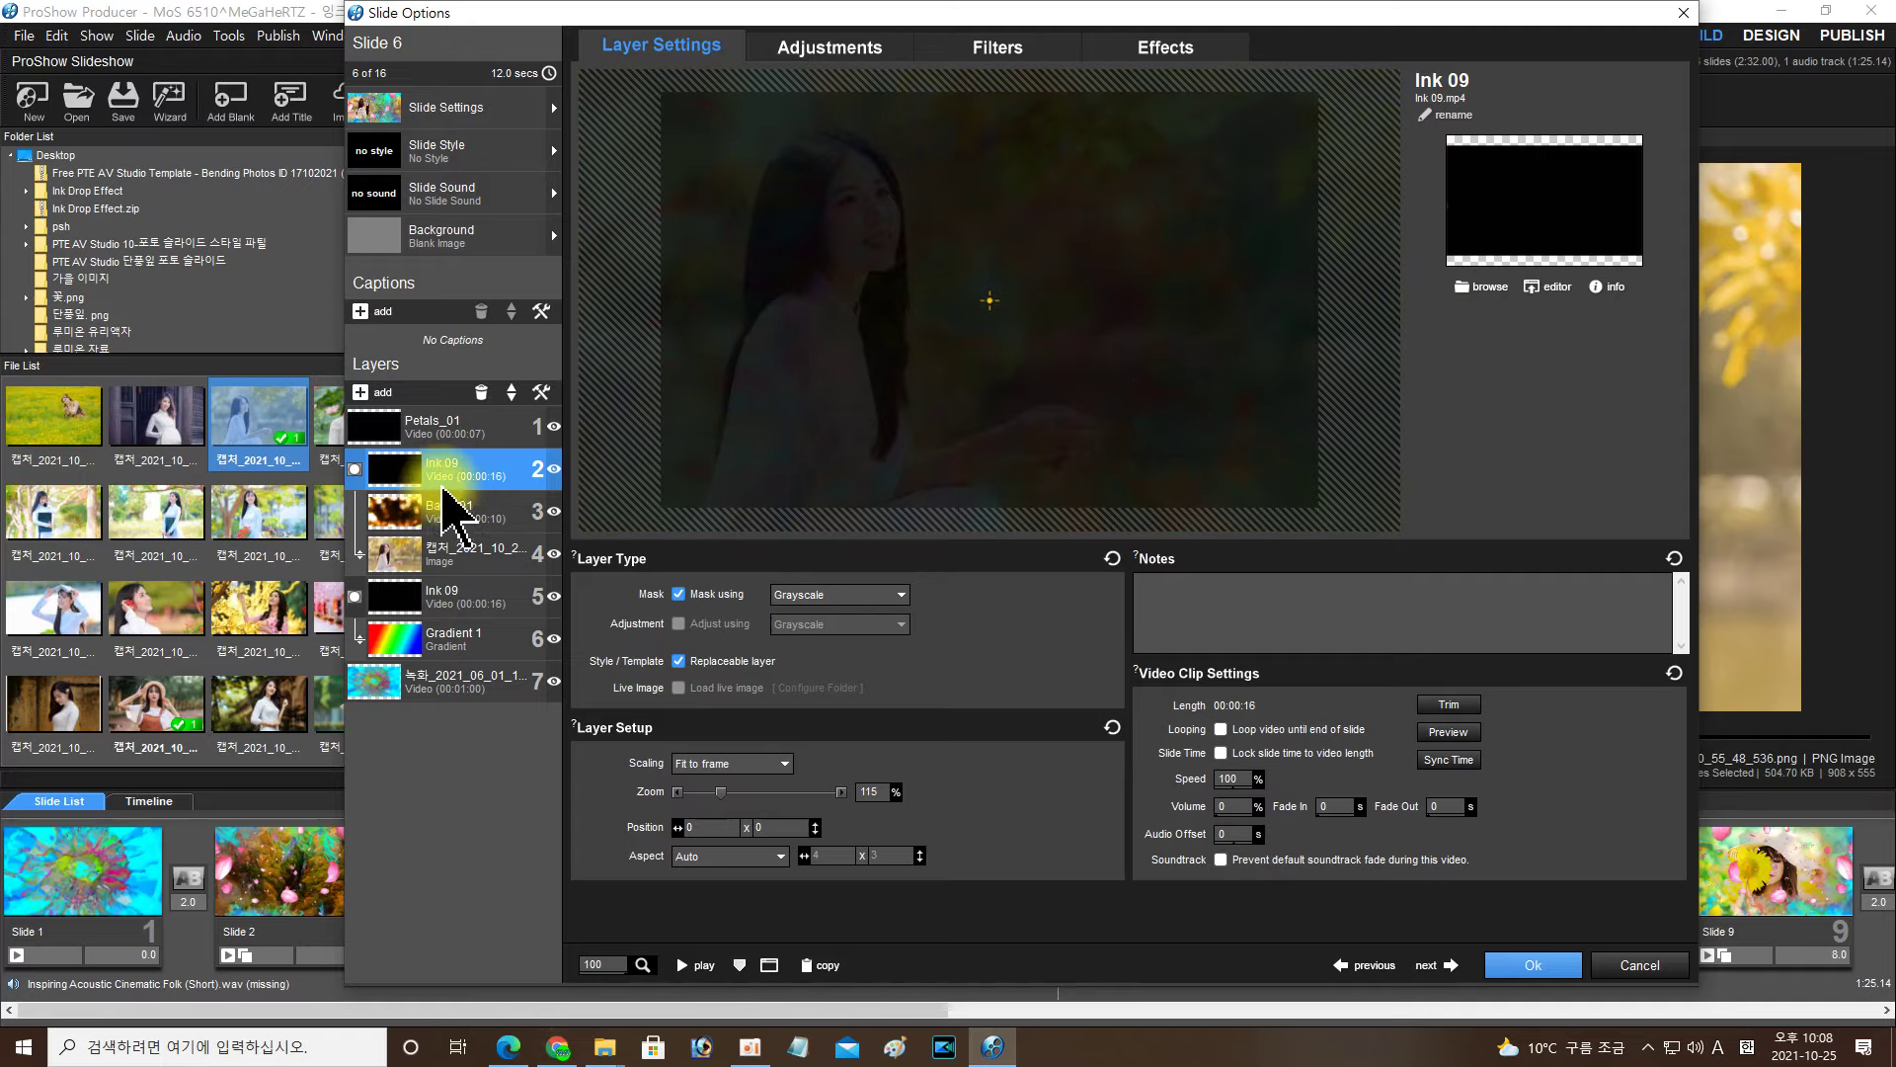
{"action": "left_click", "coordinate": [693, 965]}
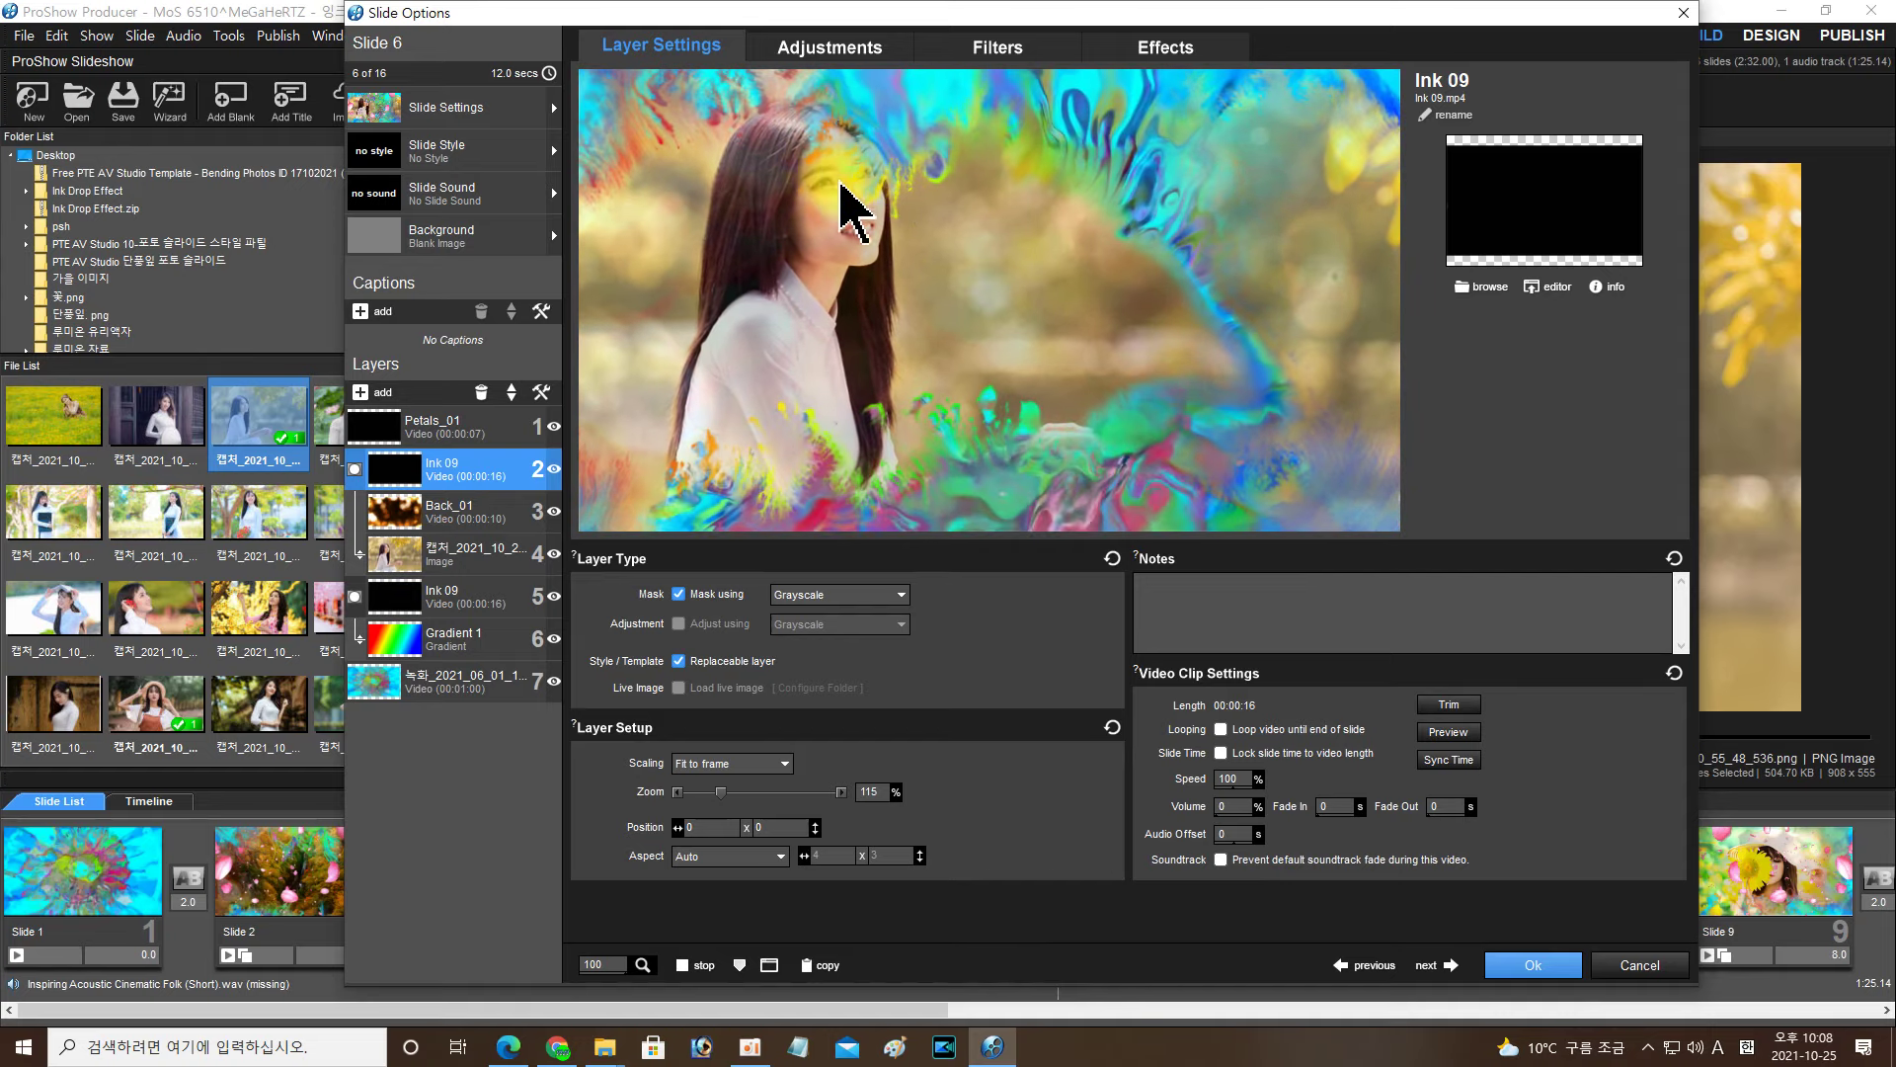
{"action": "left_click", "coordinate": [1224, 673]}
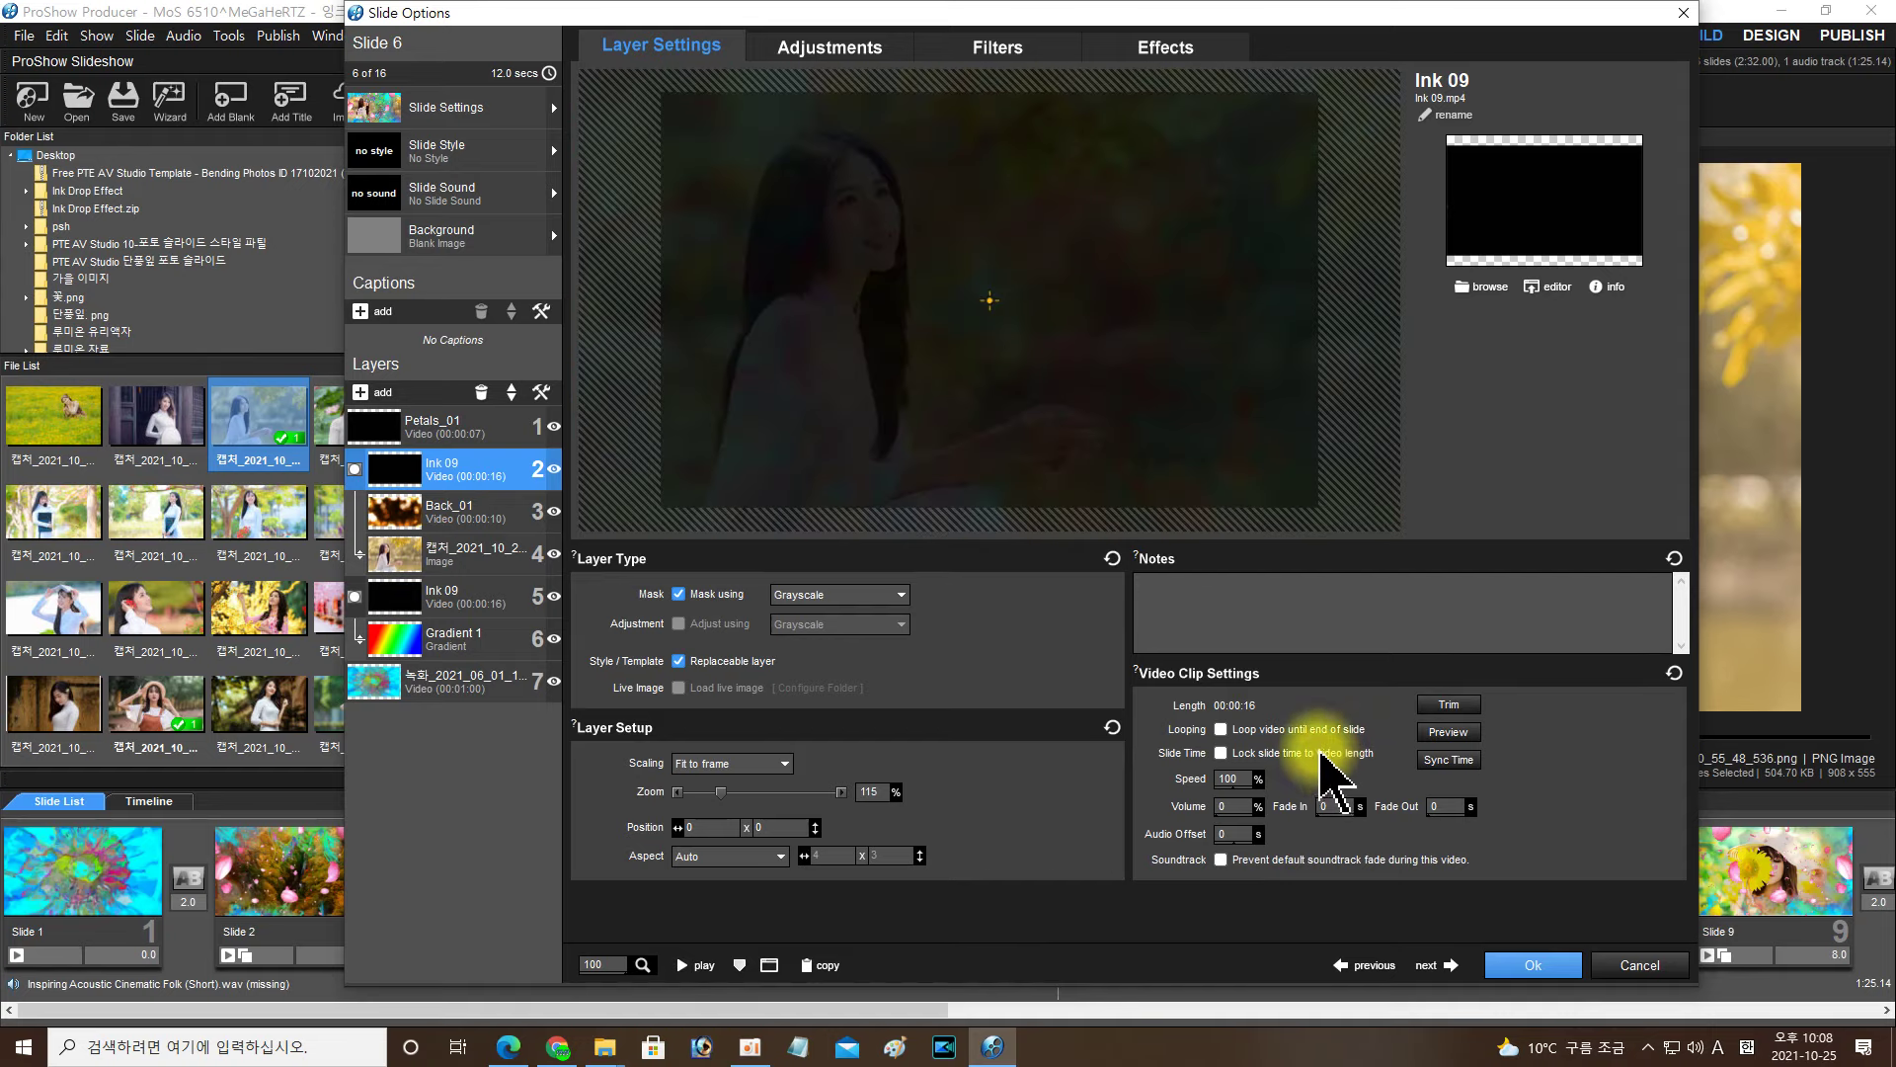
Step: Apply the slide 6 layer changes and close the slide's options
{"action": "left_click", "coordinate": [457, 565]}
{"action": "left_click", "coordinate": [464, 470]}
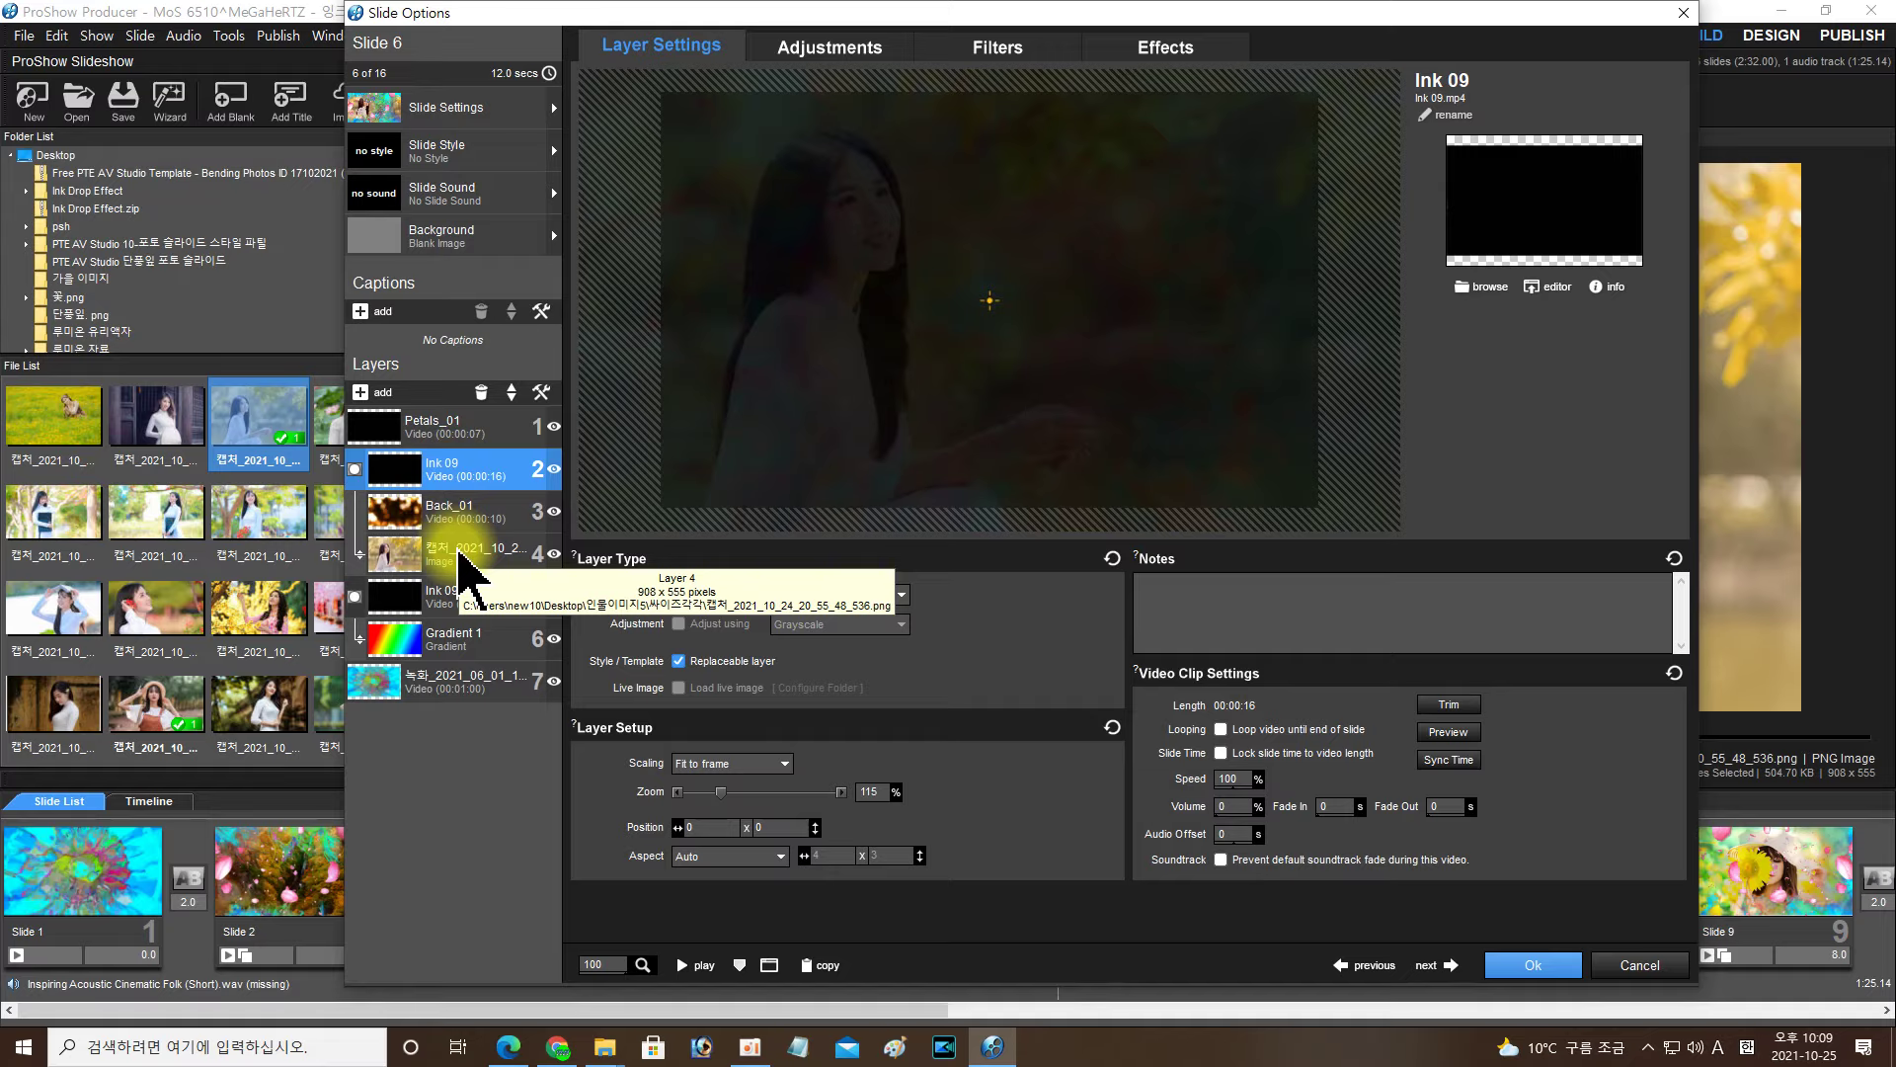
{"action": "mouse_move", "coordinate": [505, 19]}
{"action": "left_mouse_down"}
{"action": "mouse_move", "coordinate": [889, 31]}
{"action": "mouse_move", "coordinate": [532, 6]}
{"action": "mouse_move", "coordinate": [526, 22]}
{"action": "left_mouse_up"}
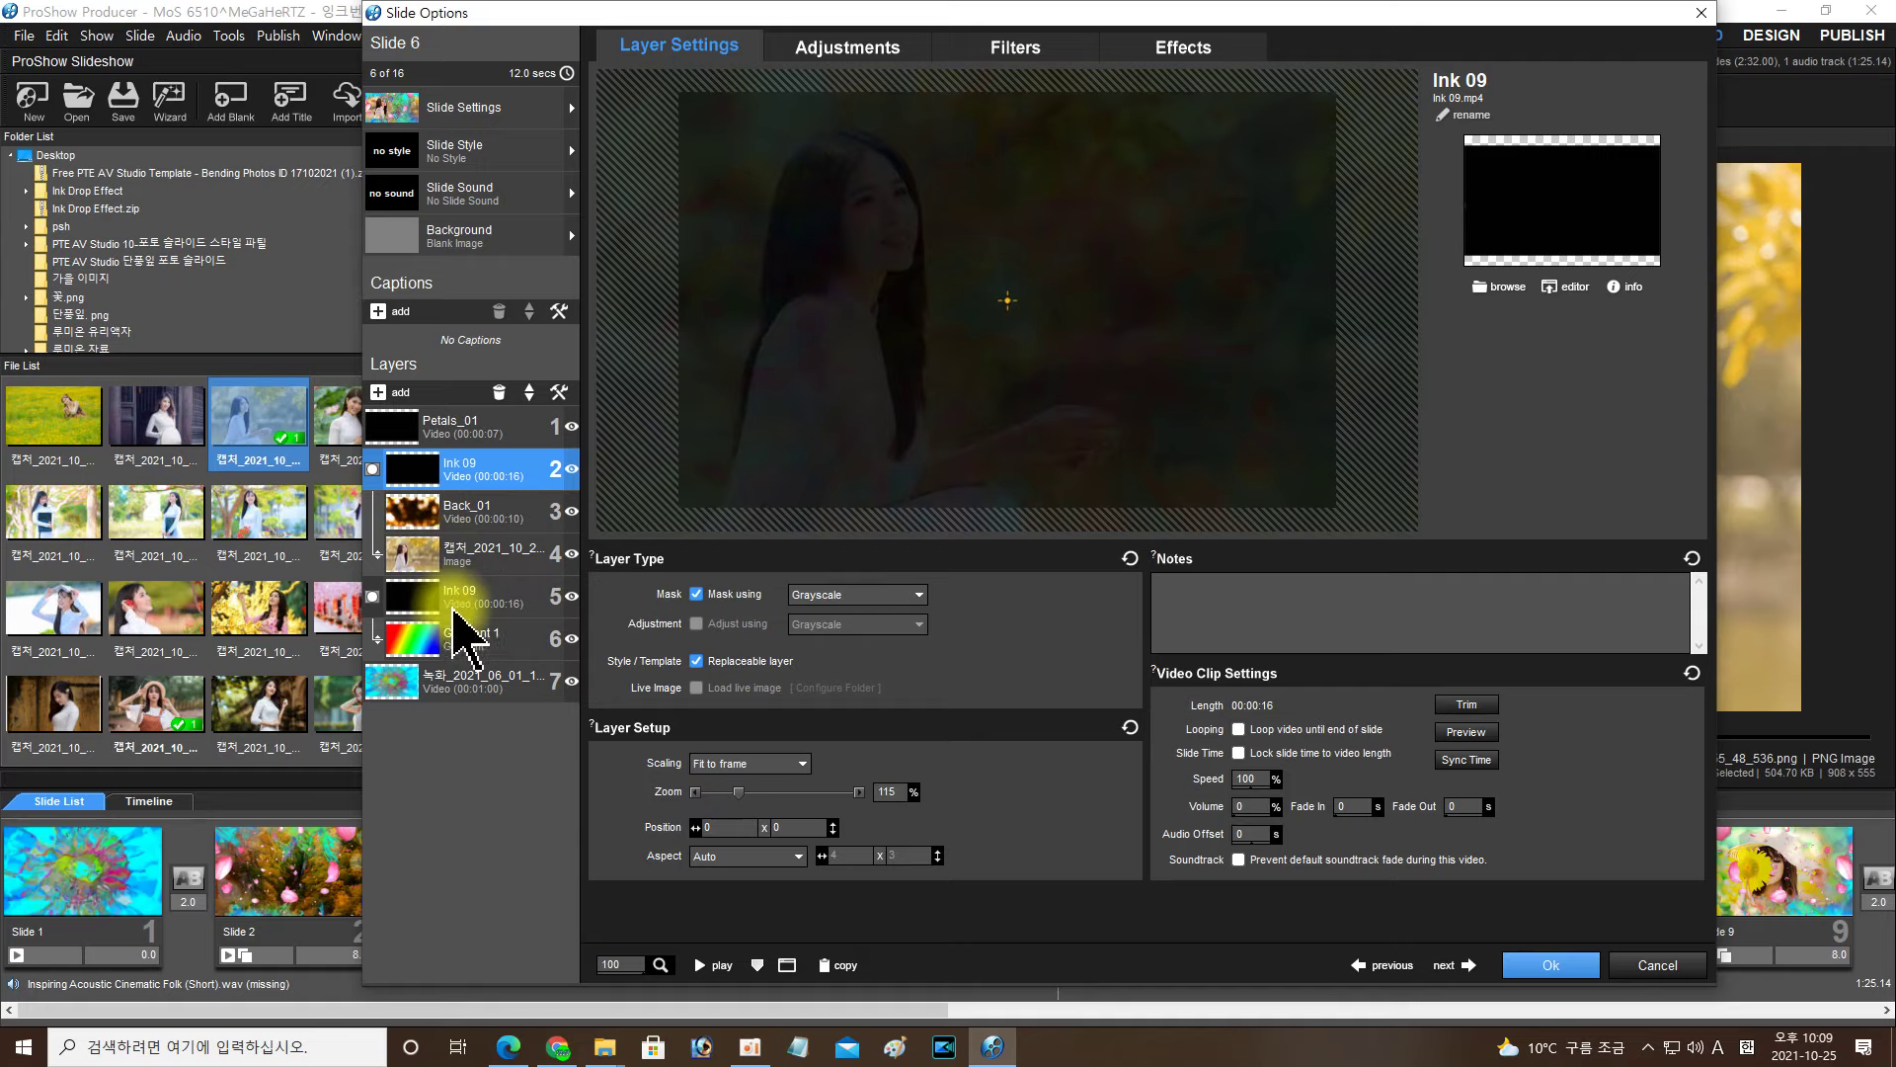
{"action": "left_click", "coordinate": [425, 551]}
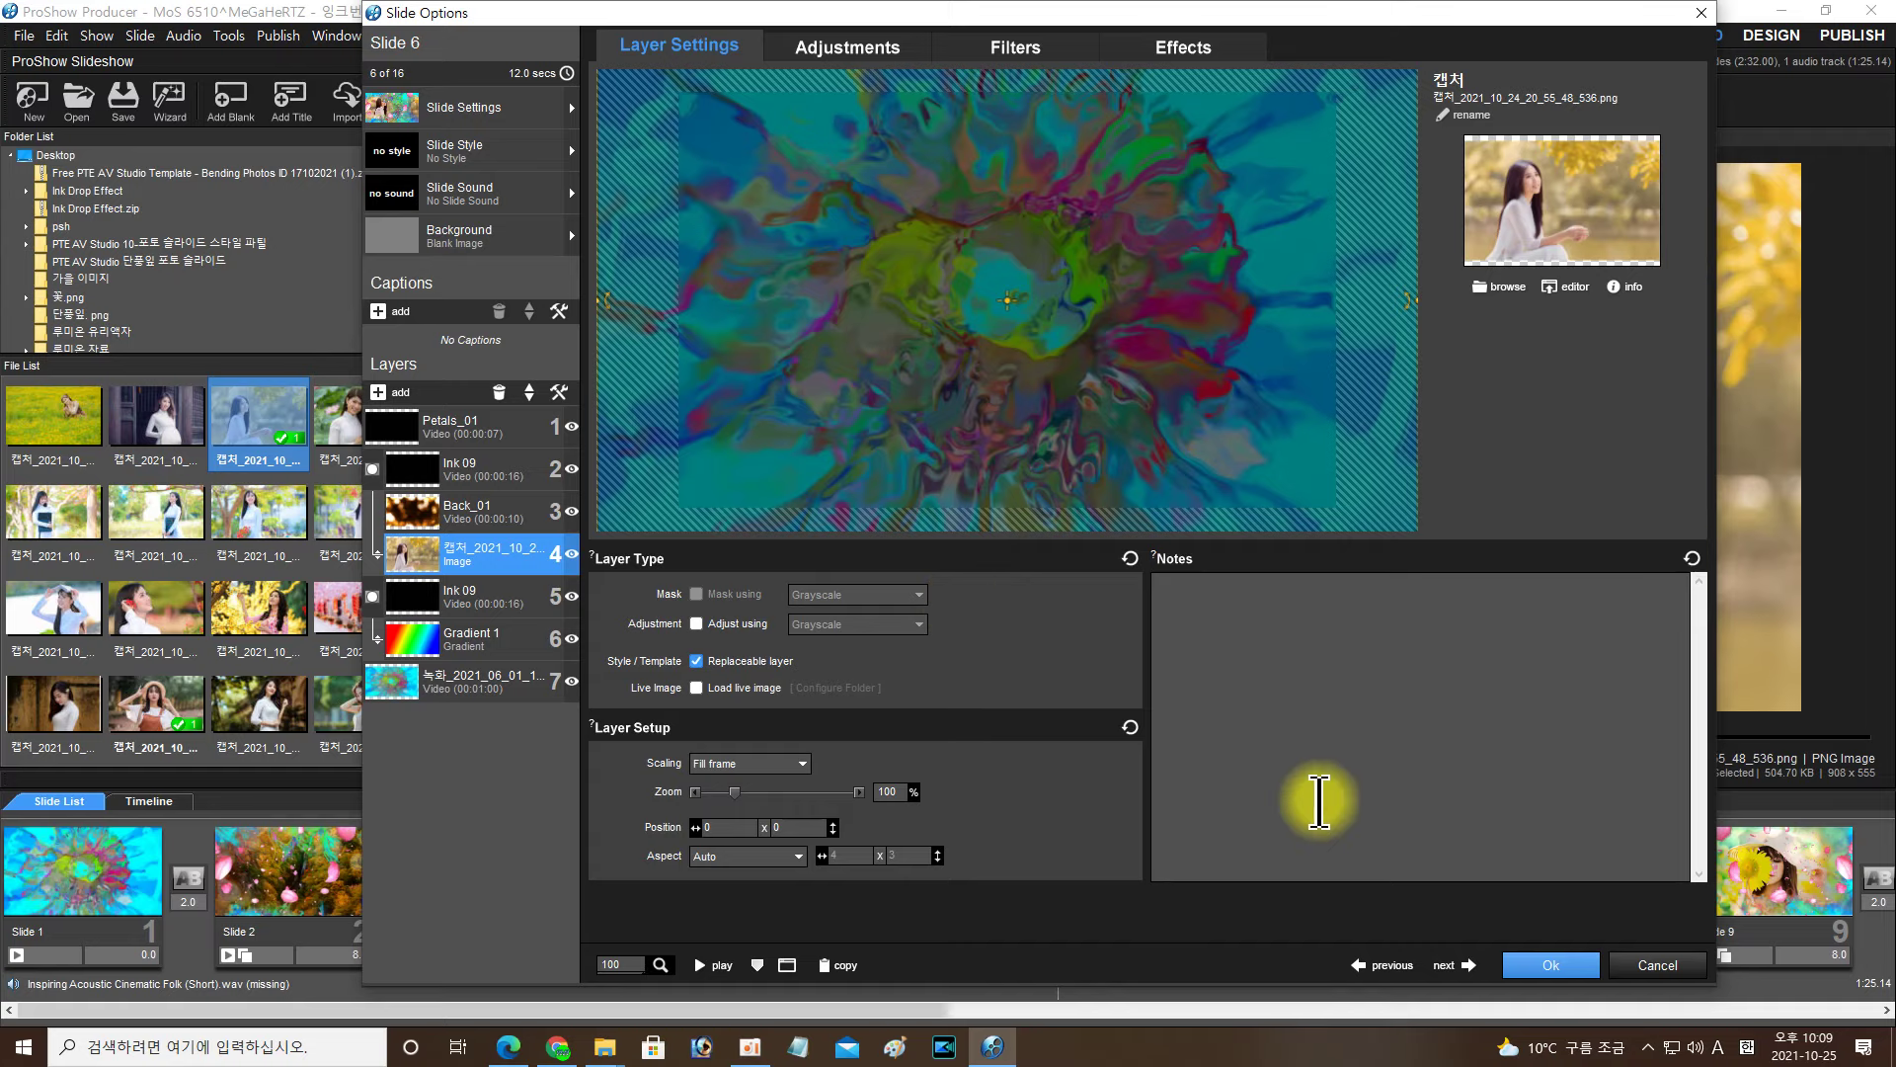
{"action": "left_click", "coordinate": [1533, 968]}
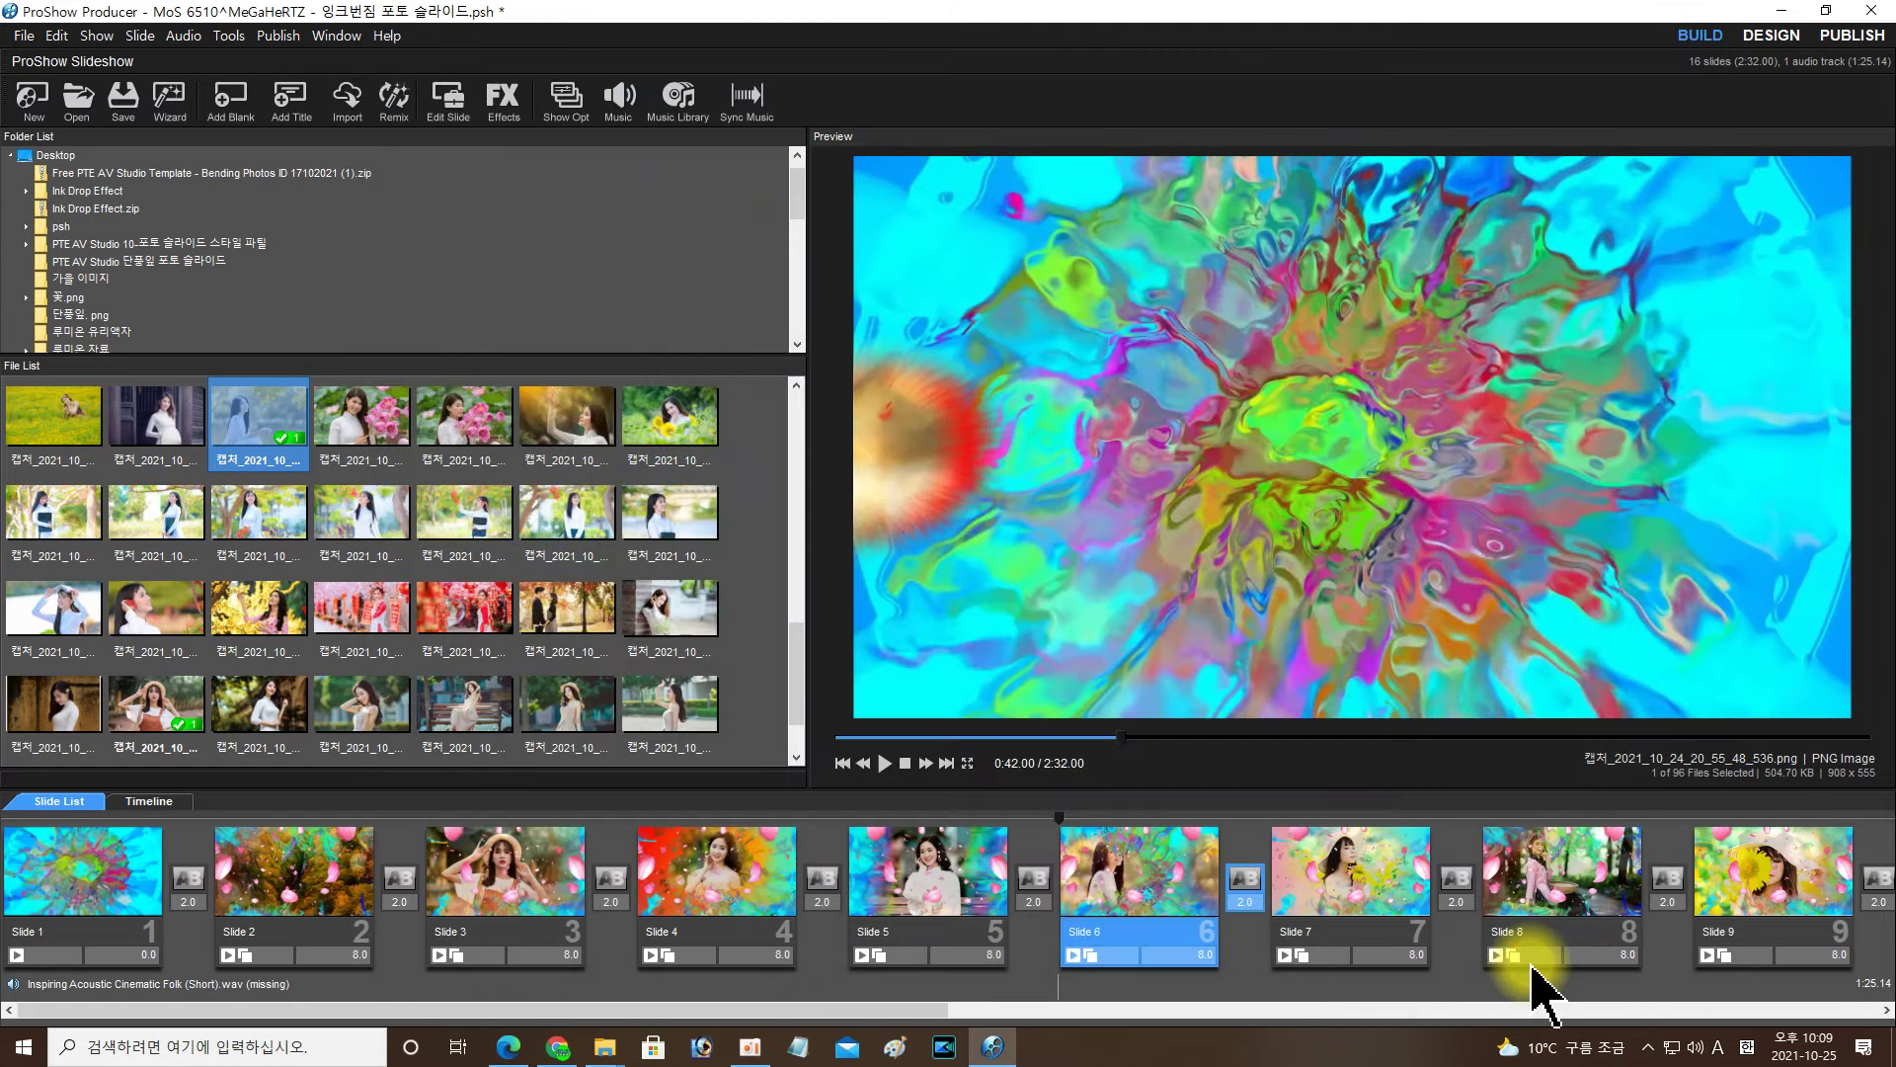
Step: Open the show's soundtrack settings and delete the missing track Inspiring Acoustic Cinematic Folk (Short).wav
{"action": "left_click_drag", "start_coordinate": [902, 1012], "coordinate": [1810, 990]}
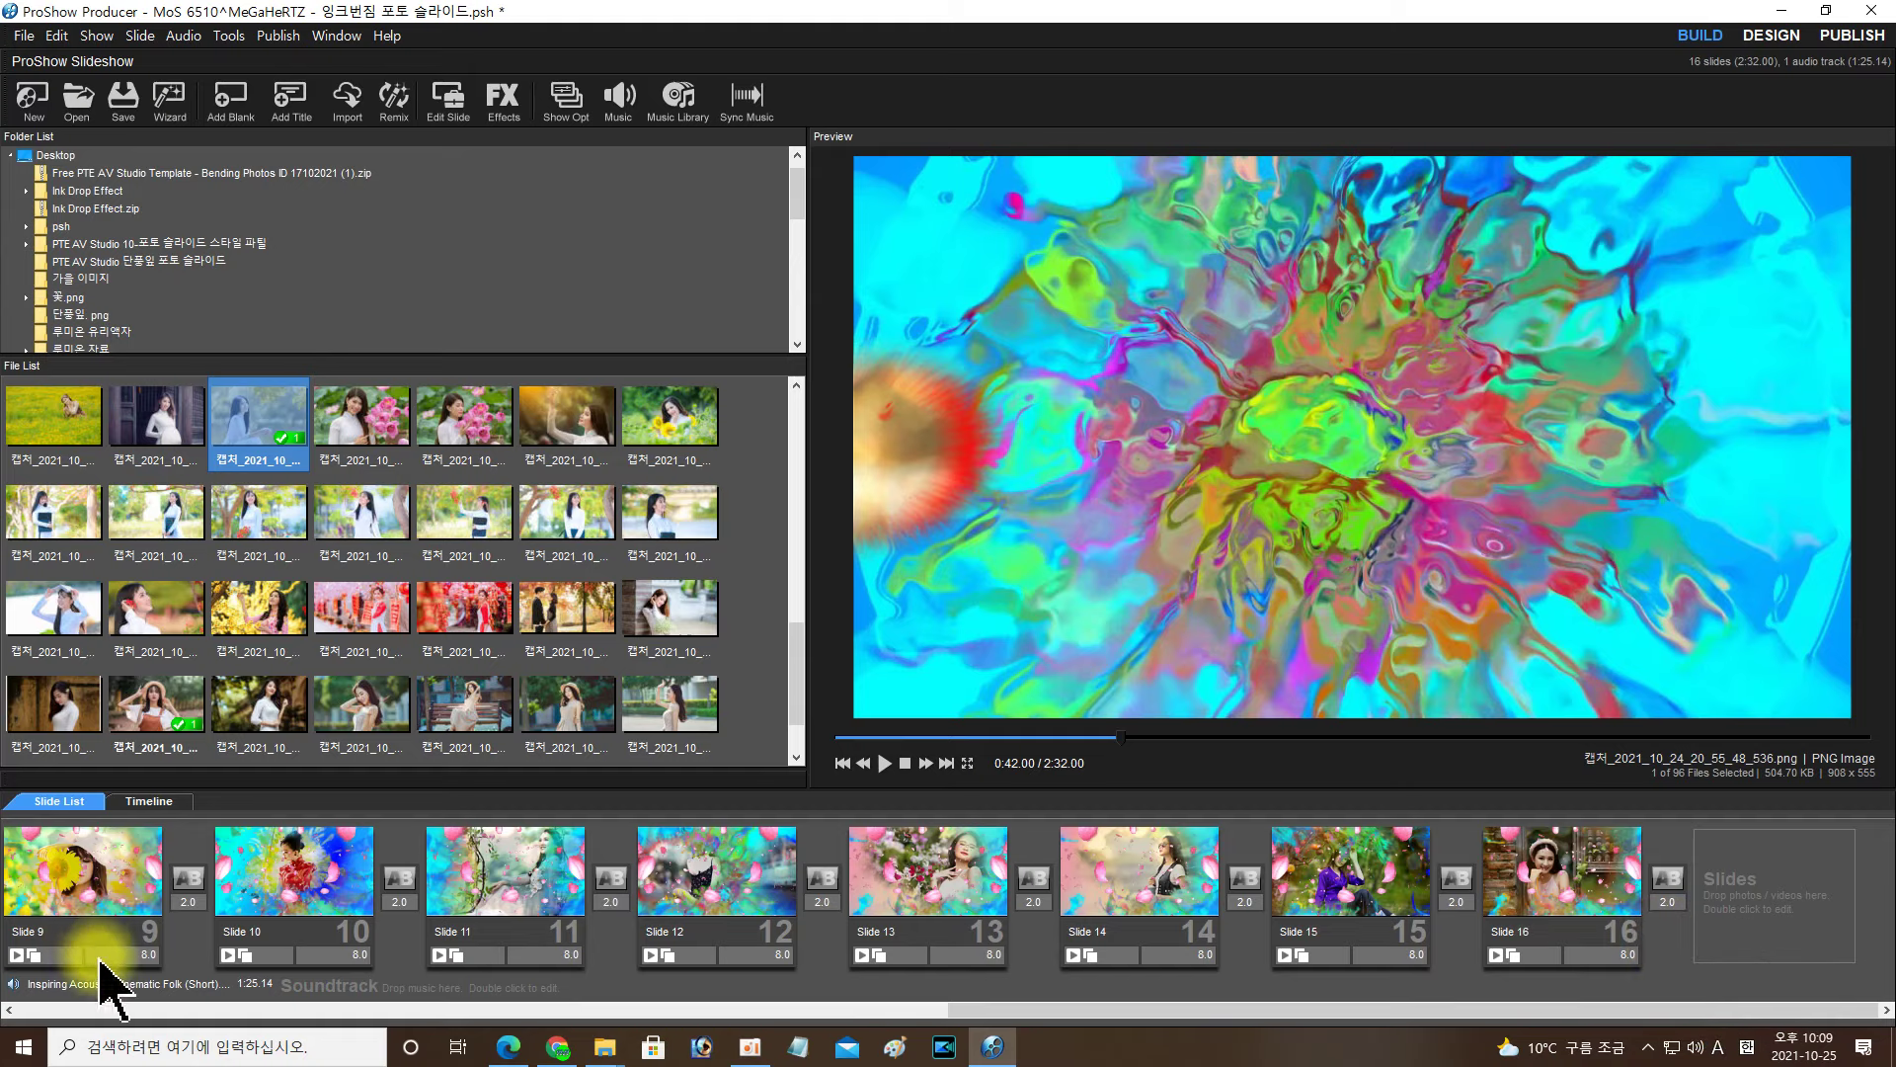
{"action": "double_click", "coordinate": [138, 985]}
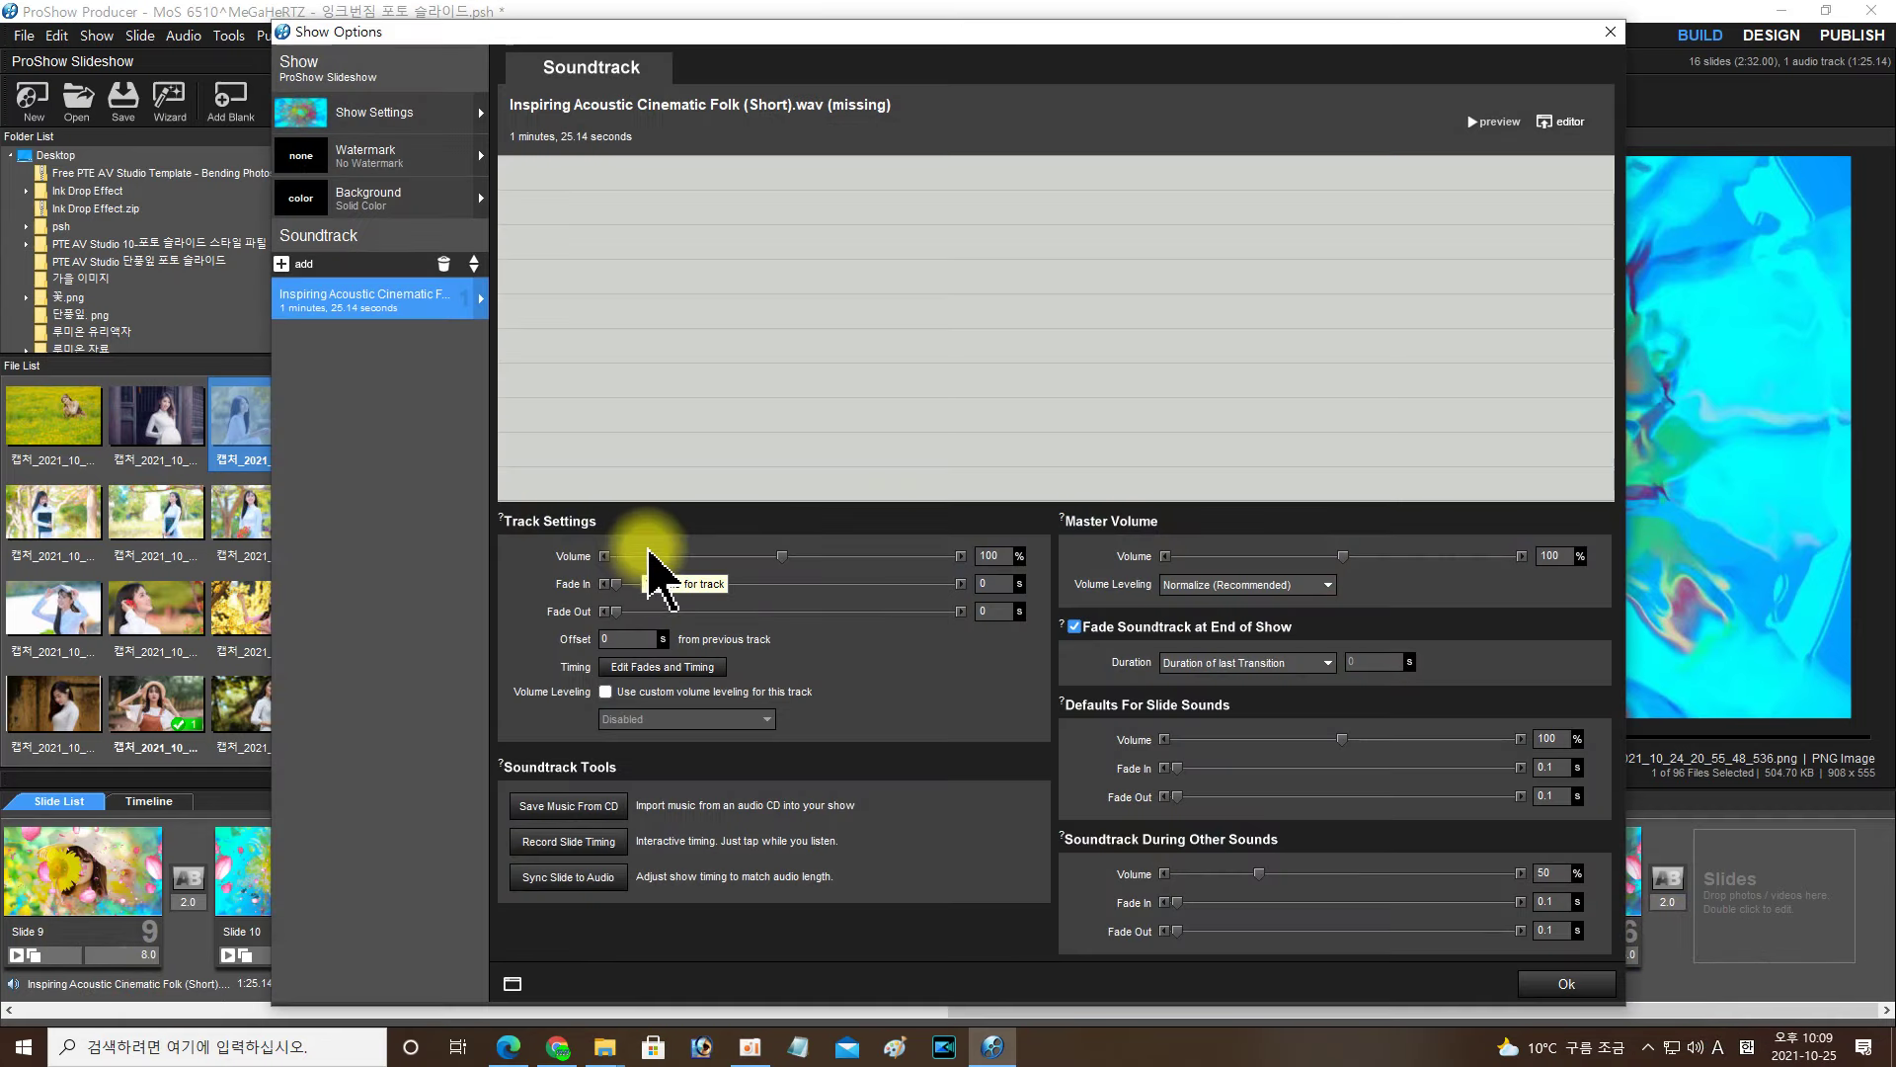
{"action": "left_click", "coordinate": [444, 263]}
Step: Add 사랑반눈물반-진해성-cover-시와음악사이.mp3 from the desktop folder 프로쇼 잉크번짐 포토 슬라이드\audio as the soundtrack, and dismiss the pop-up ad
{"action": "left_click", "coordinate": [282, 263]}
{"action": "left_click", "coordinate": [316, 273]}
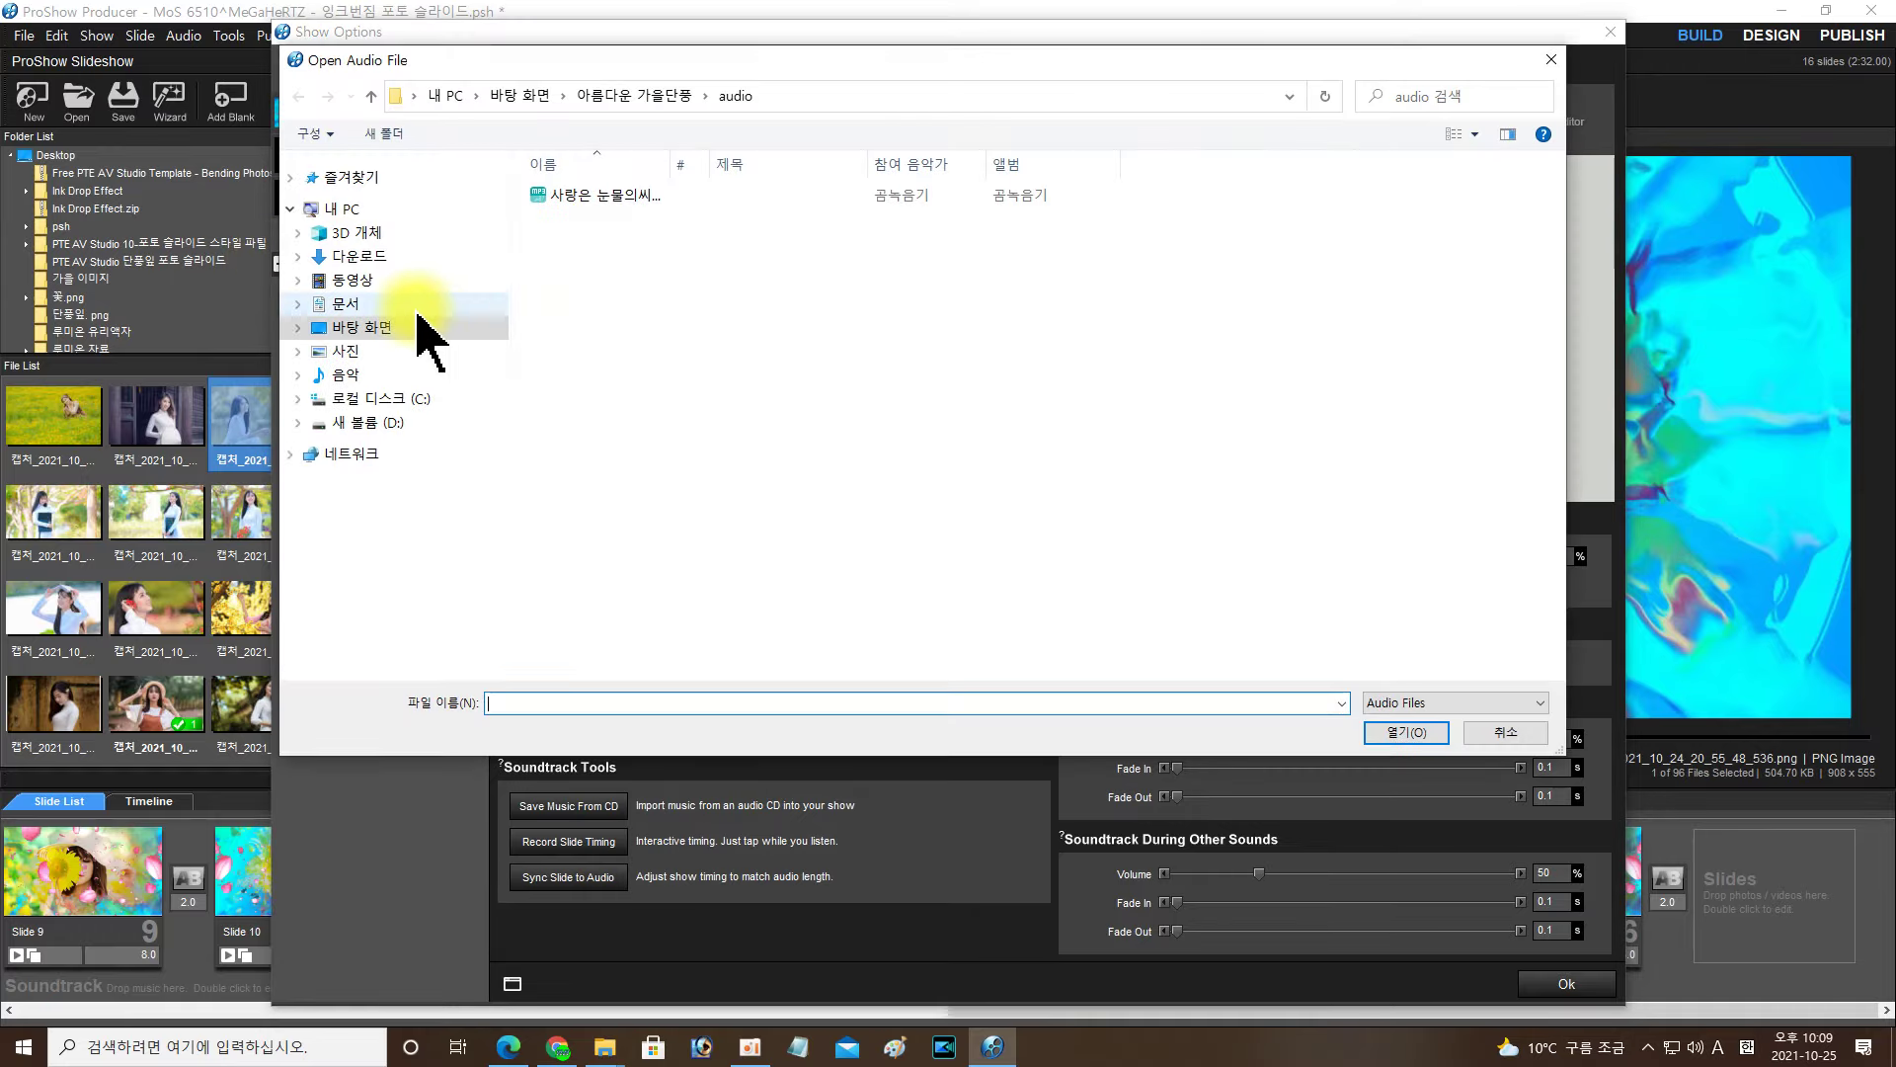
{"action": "left_click", "coordinate": [382, 328]}
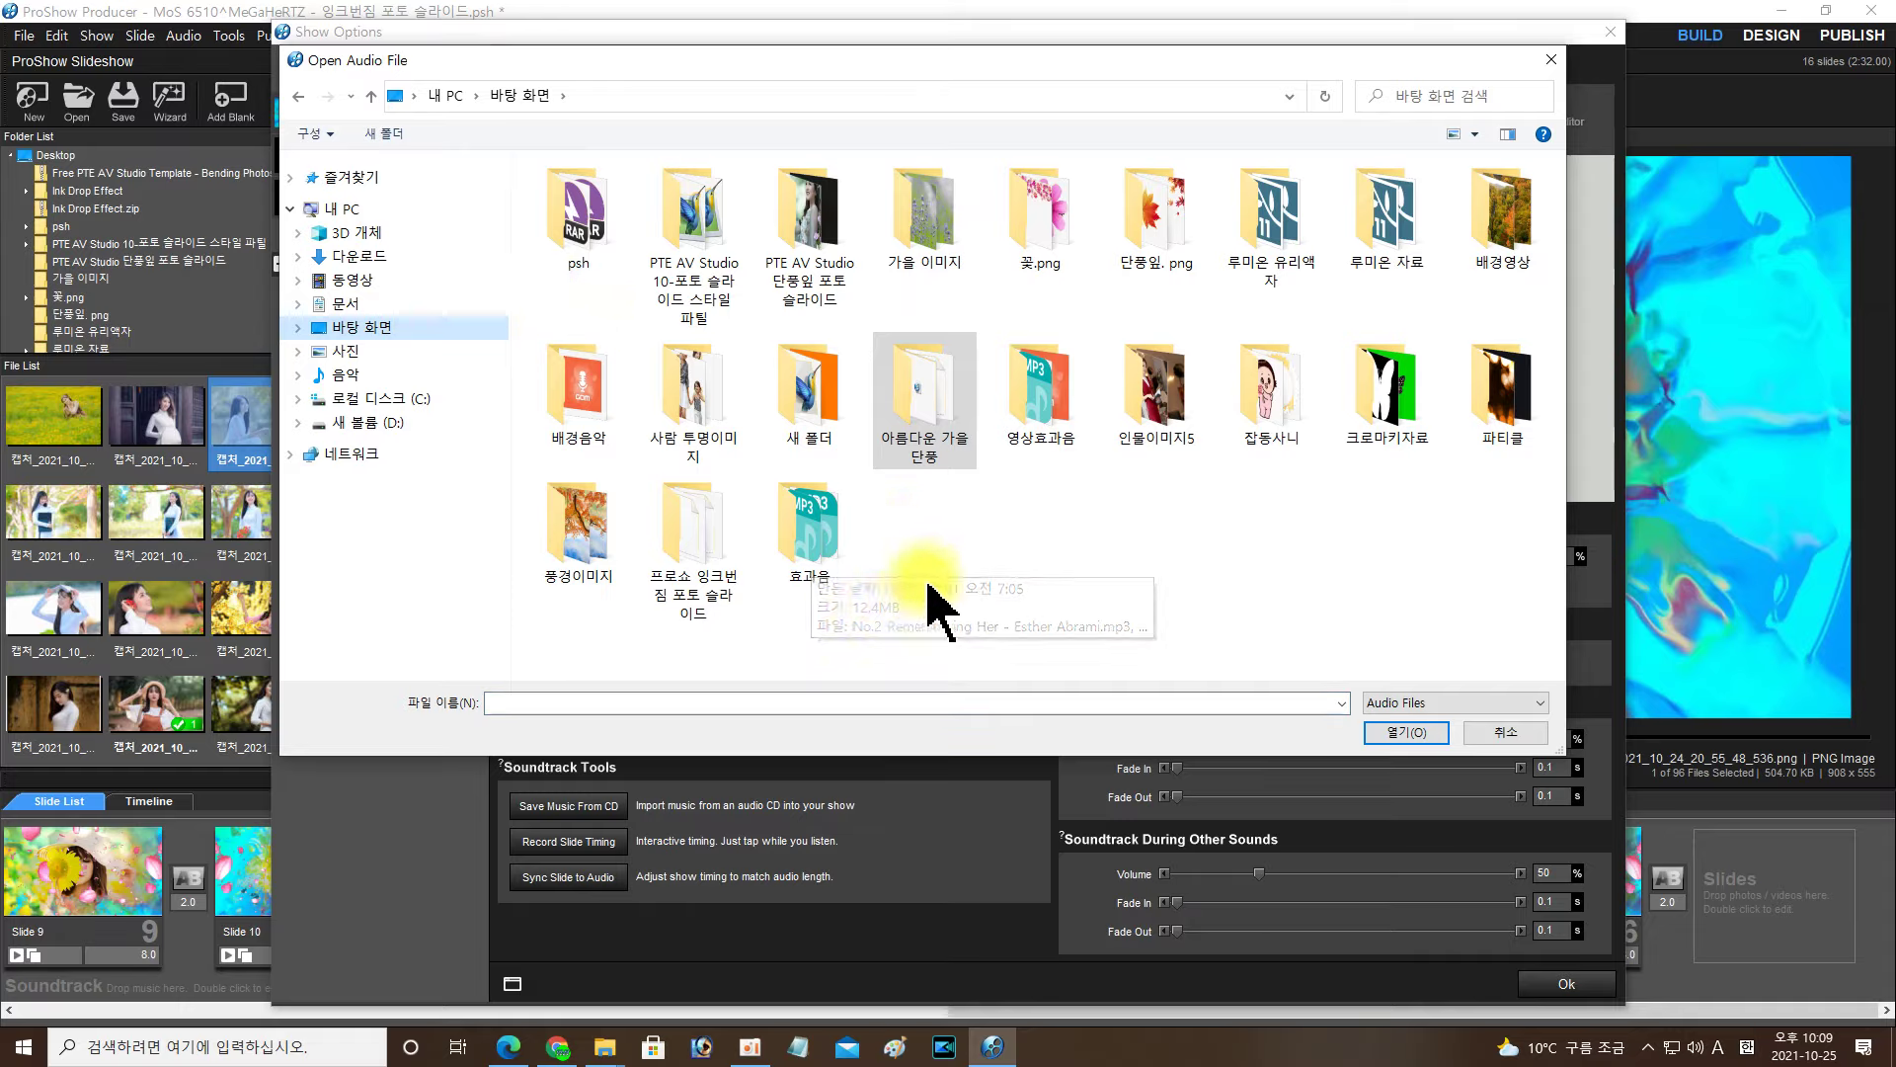
{"action": "double_click", "coordinate": [693, 541]}
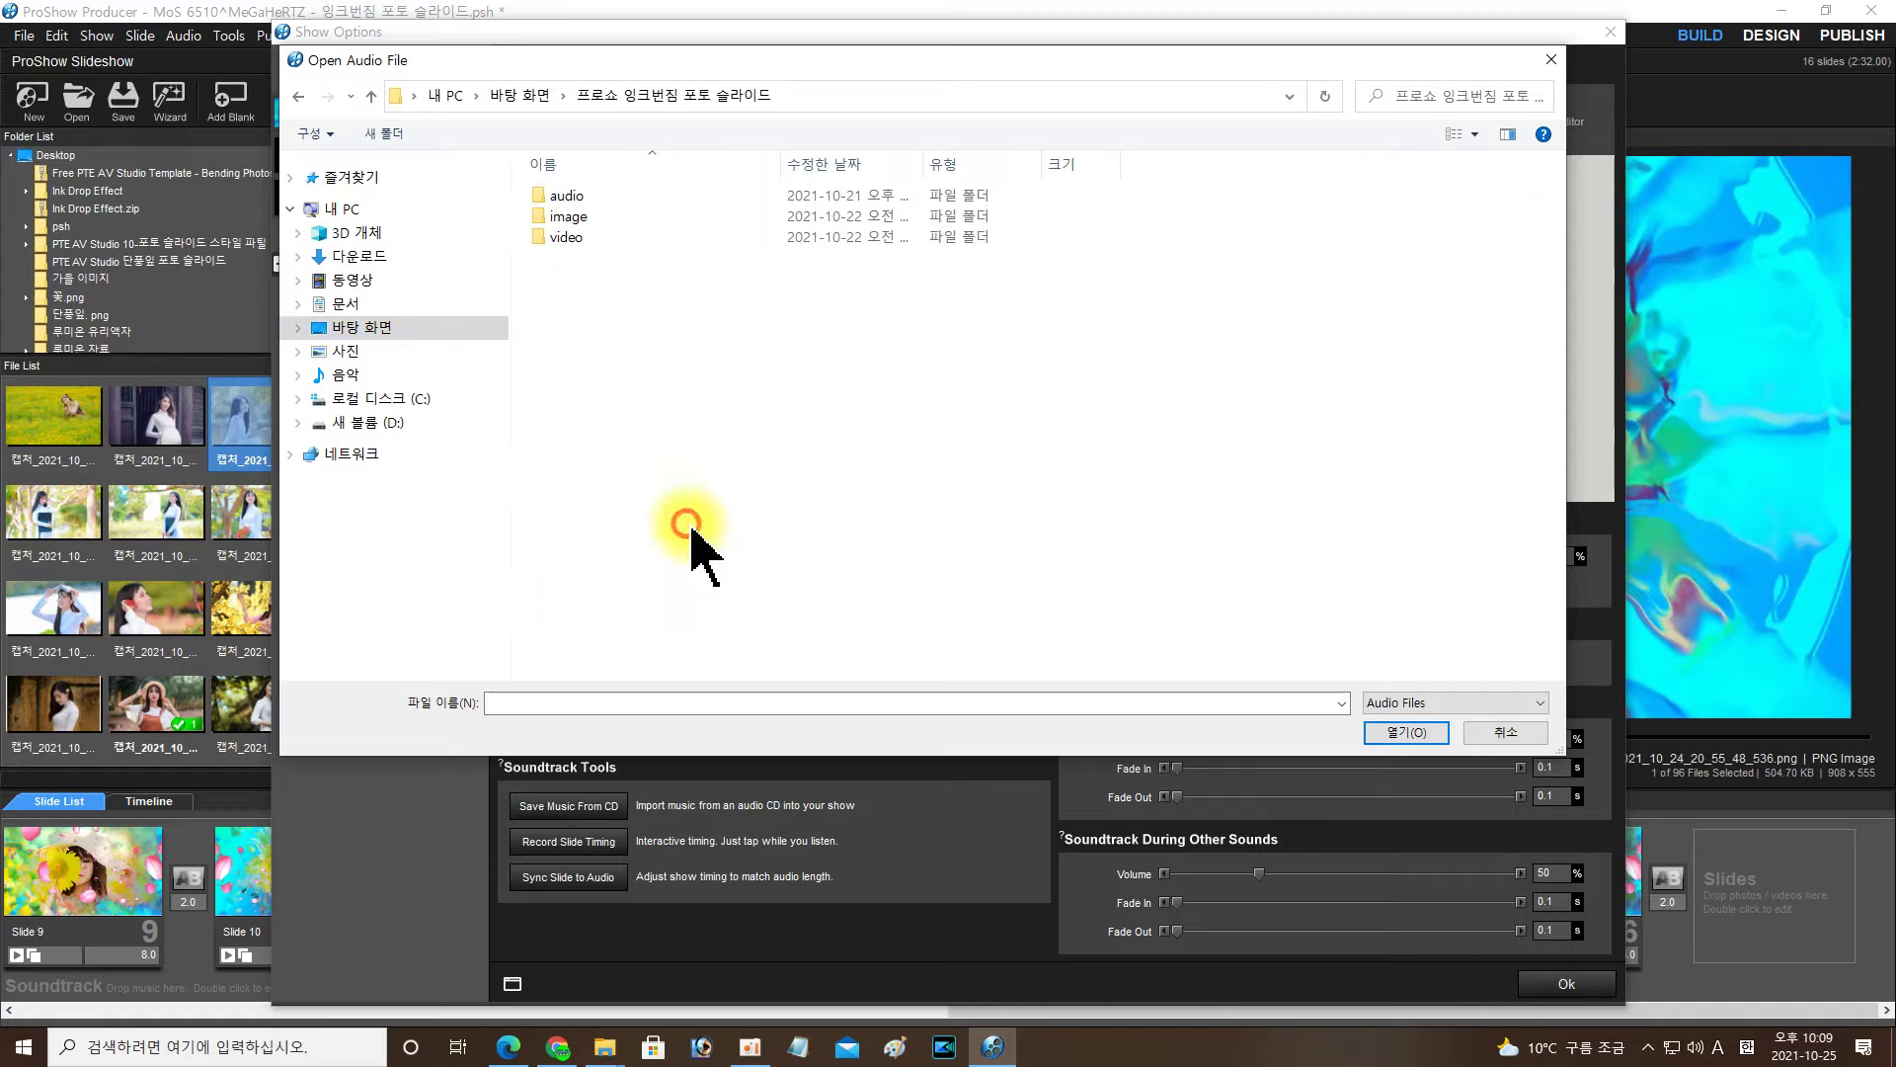
{"action": "double_click", "coordinate": [571, 200]}
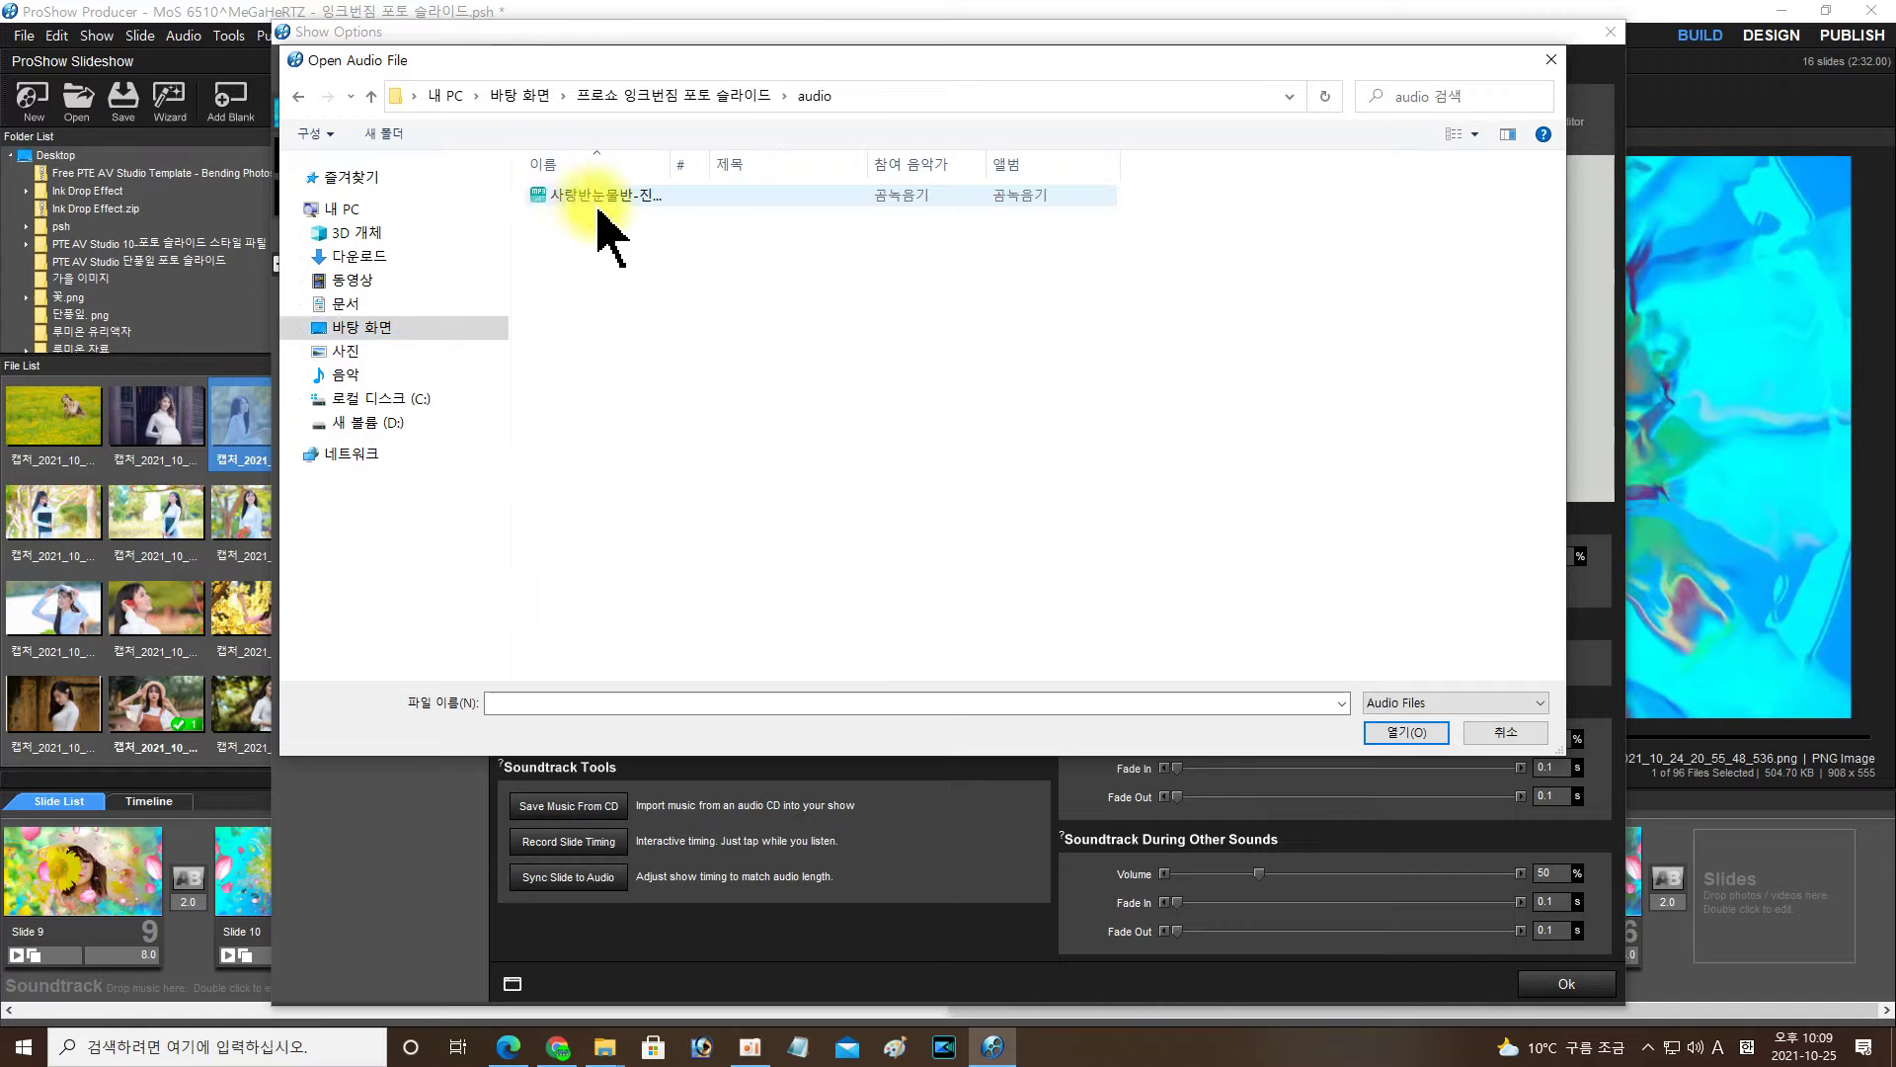
{"action": "left_click", "coordinate": [613, 202]}
{"action": "left_click", "coordinate": [1388, 734]}
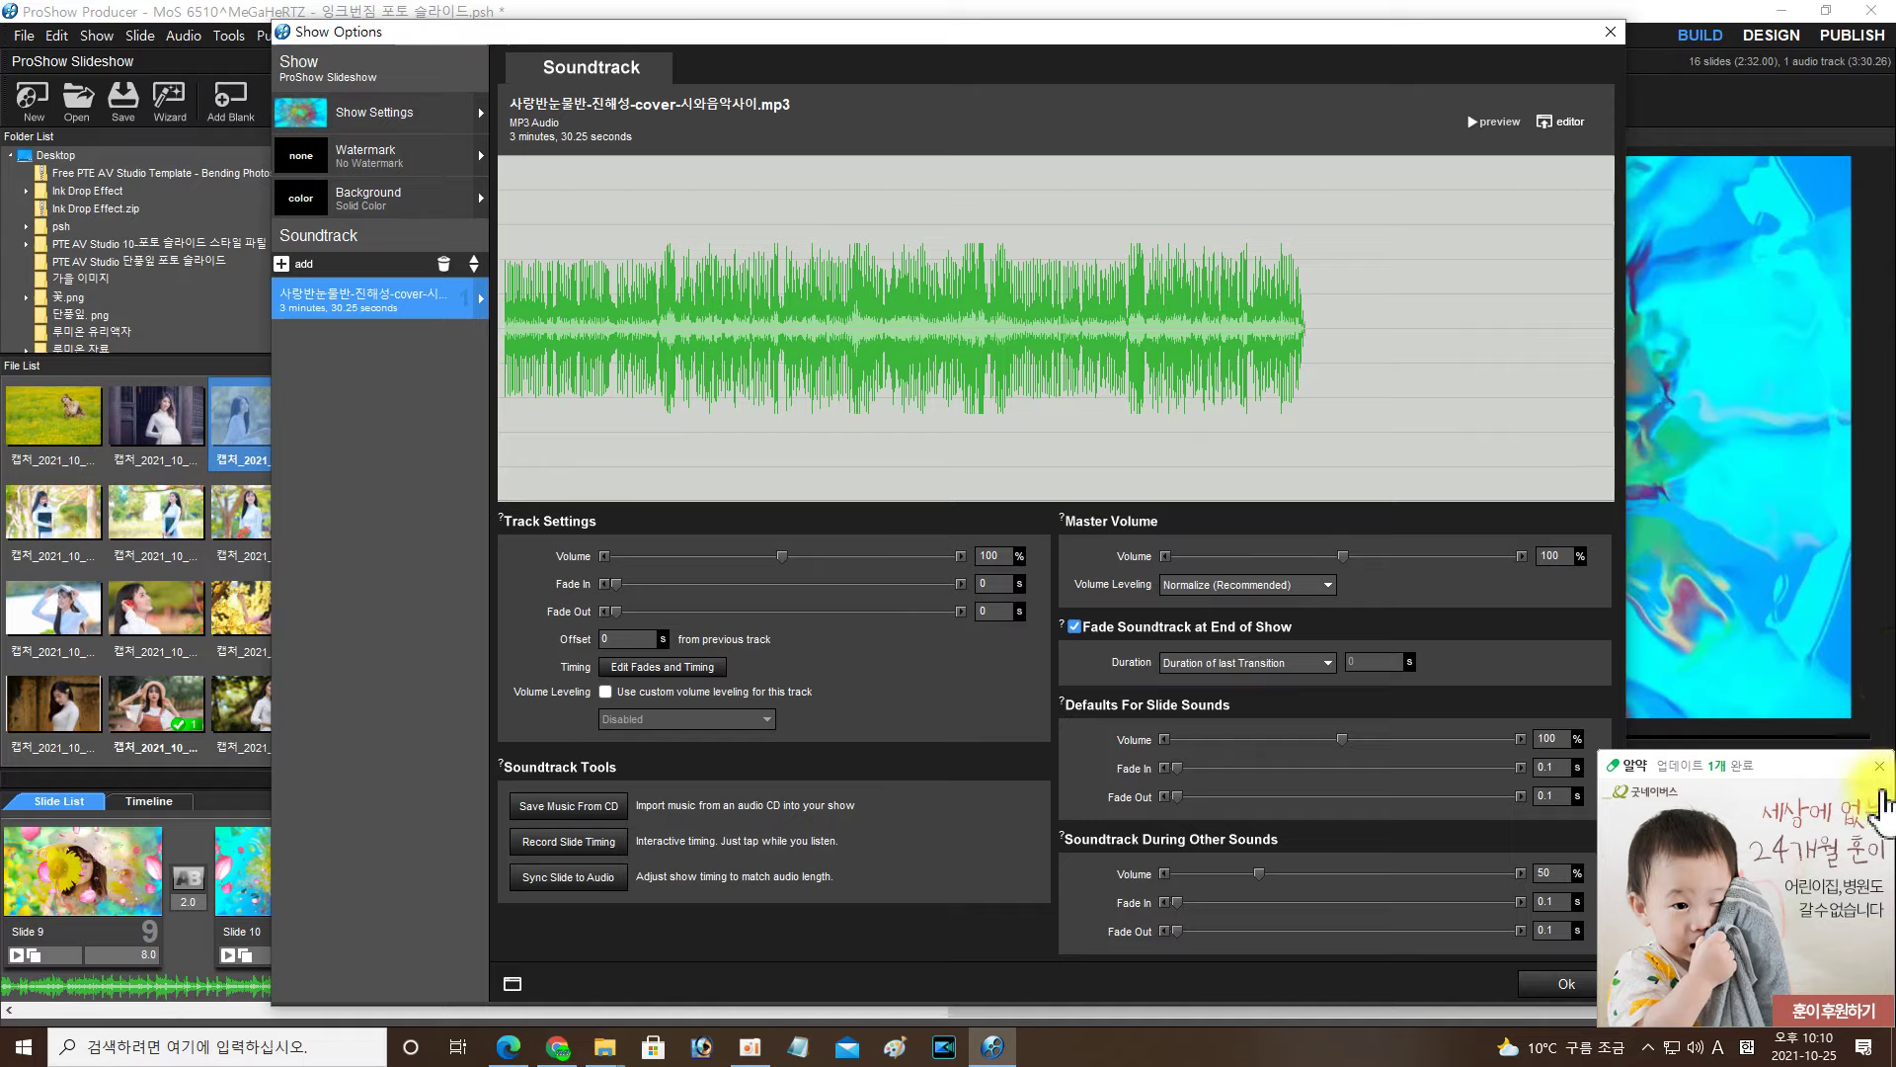
{"action": "left_click", "coordinate": [1879, 767]}
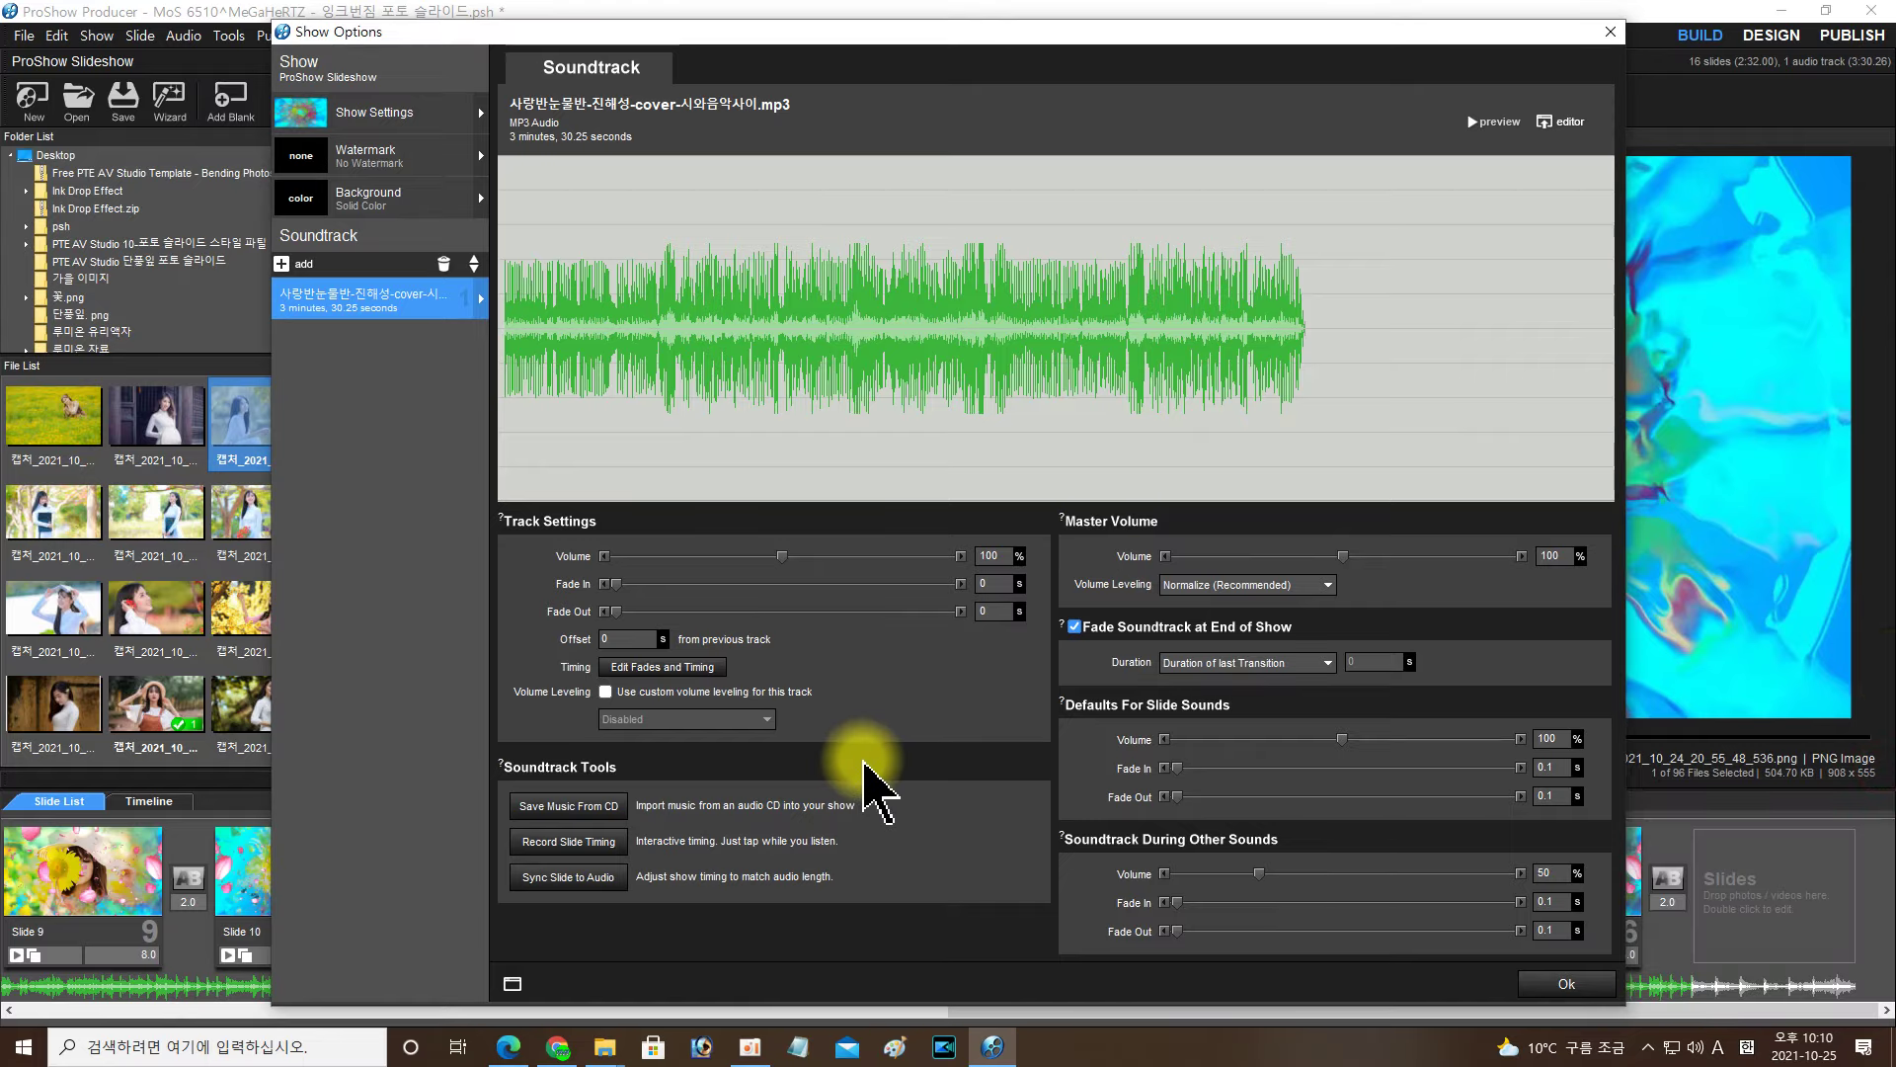